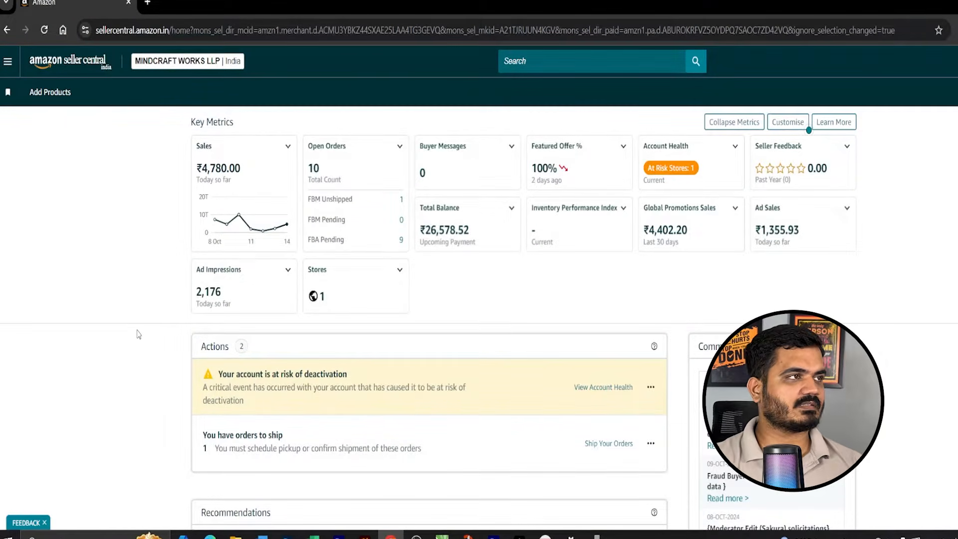
- Open the advertising Campaign Manager from Seller Central in a separate browser tab
{"action": "left_click", "coordinate": [7, 59]}
{"action": "mouse_move", "coordinate": [41, 218]}
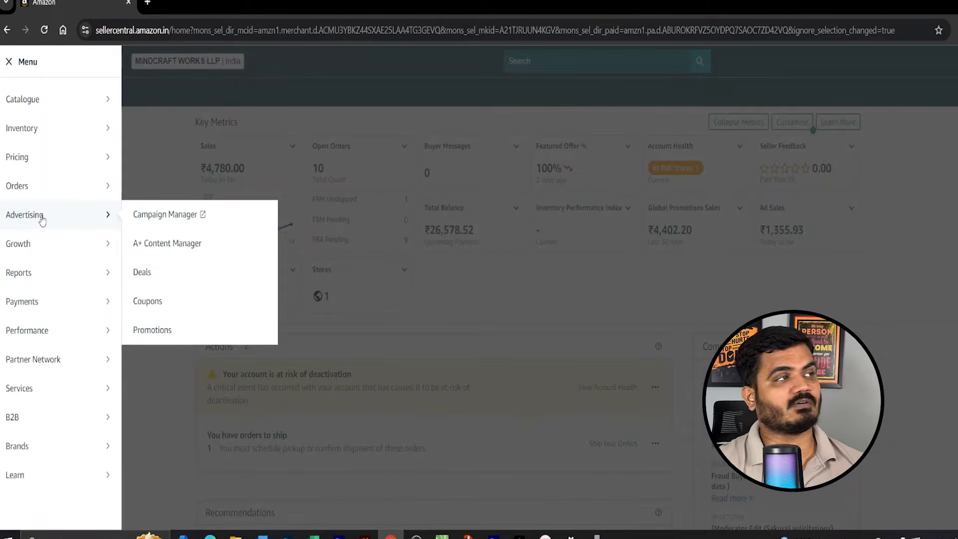
{"action": "right_click", "coordinate": [146, 214]}
{"action": "left_click", "coordinate": [206, 243]}
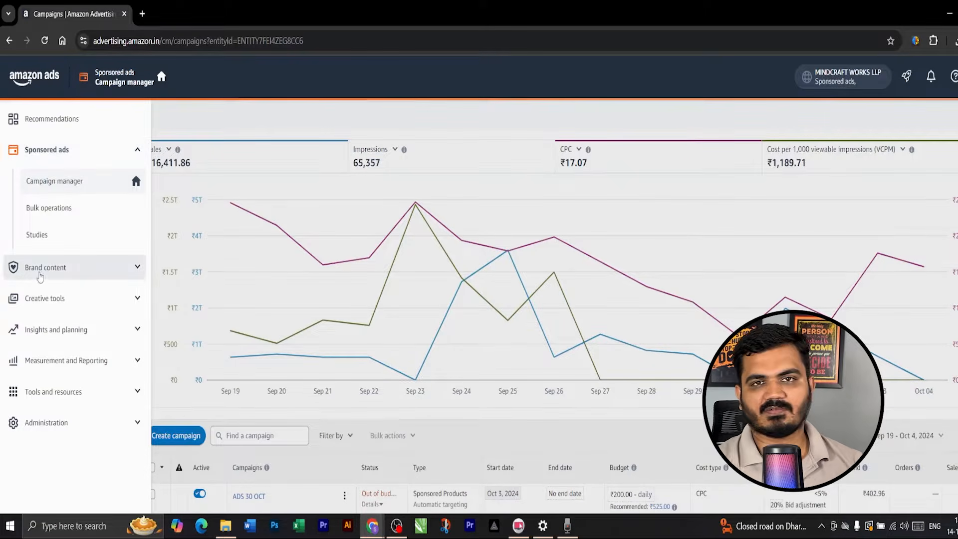
- Go to the brand content Stores page and start creating a Store for the Snowy Glow brand
{"action": "left_click", "coordinate": [49, 270]}
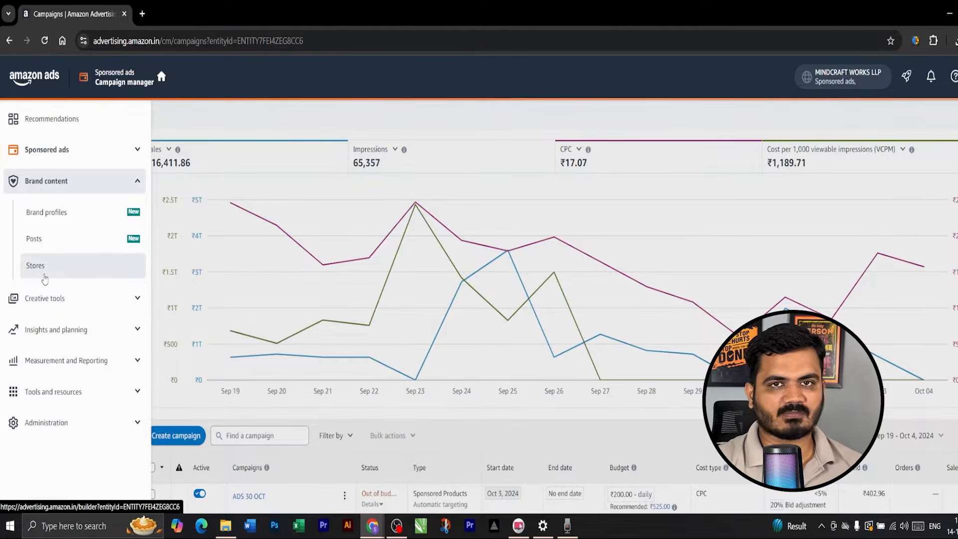
{"action": "left_click", "coordinate": [44, 277]}
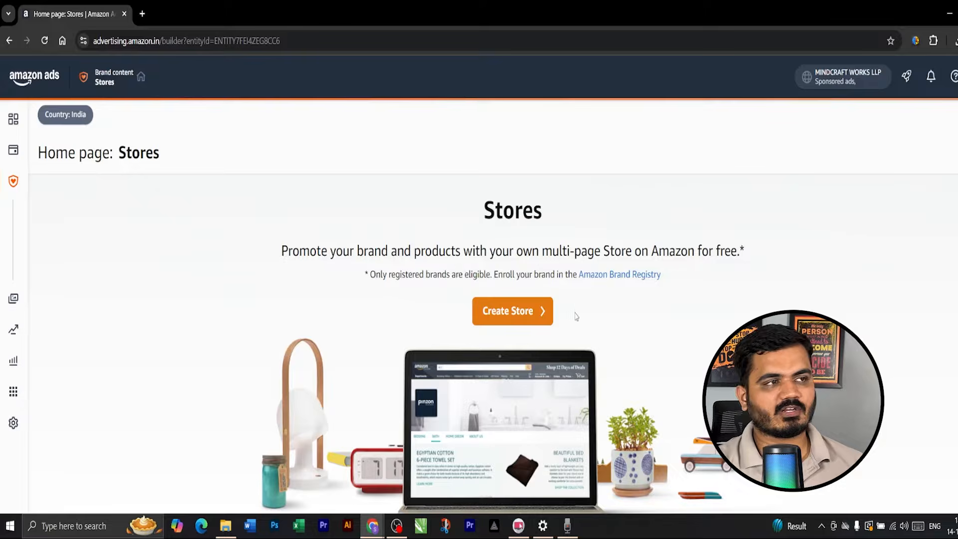
{"action": "left_click", "coordinate": [531, 312]}
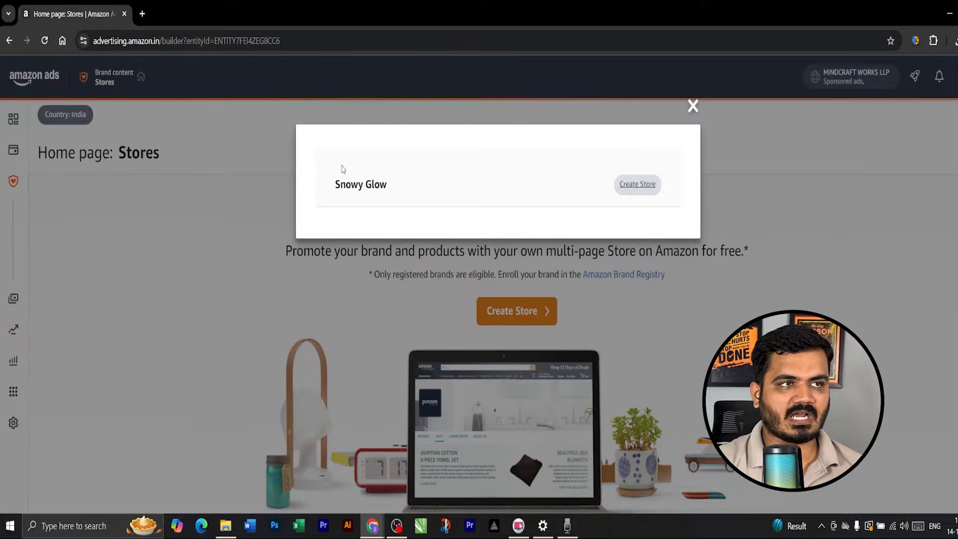
{"action": "left_click", "coordinate": [642, 186]}
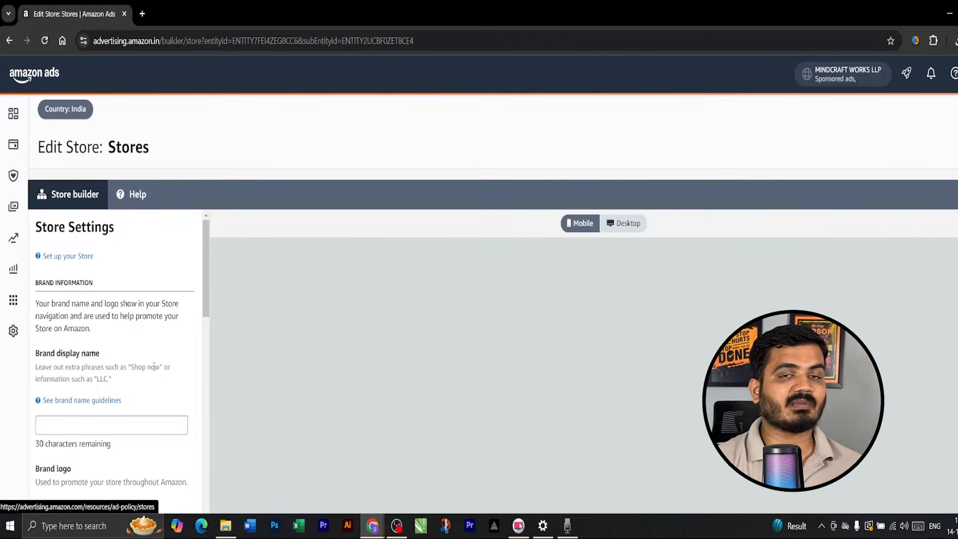
- Enter "Snowy Glow" as the brand display name in the Store settings
{"action": "left_click_drag", "start_coordinate": [211, 272], "coordinate": [209, 302]}
{"action": "left_click", "coordinate": [207, 265]}
{"action": "left_click", "coordinate": [188, 236]}
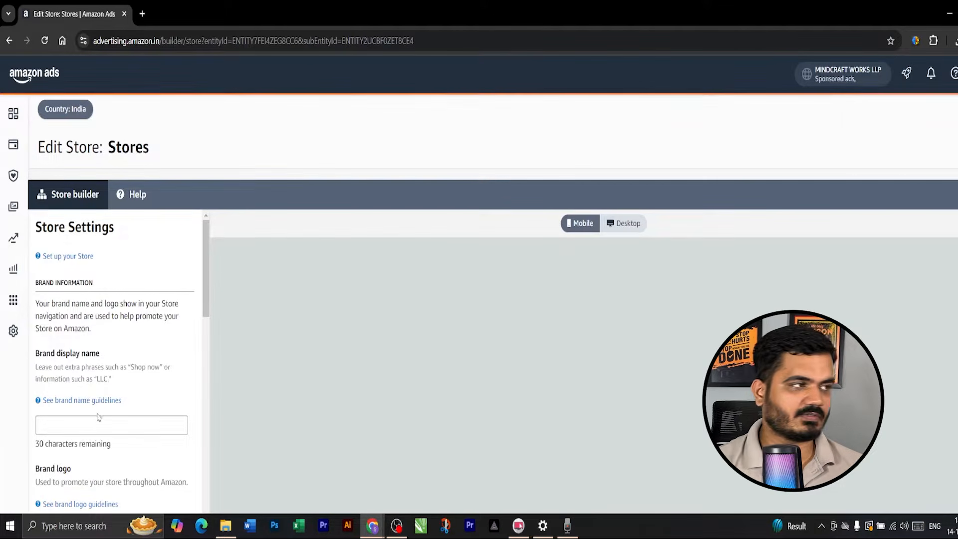
{"action": "left_click", "coordinate": [75, 429]}
{"action": "type", "text": "Snowy Glow"}
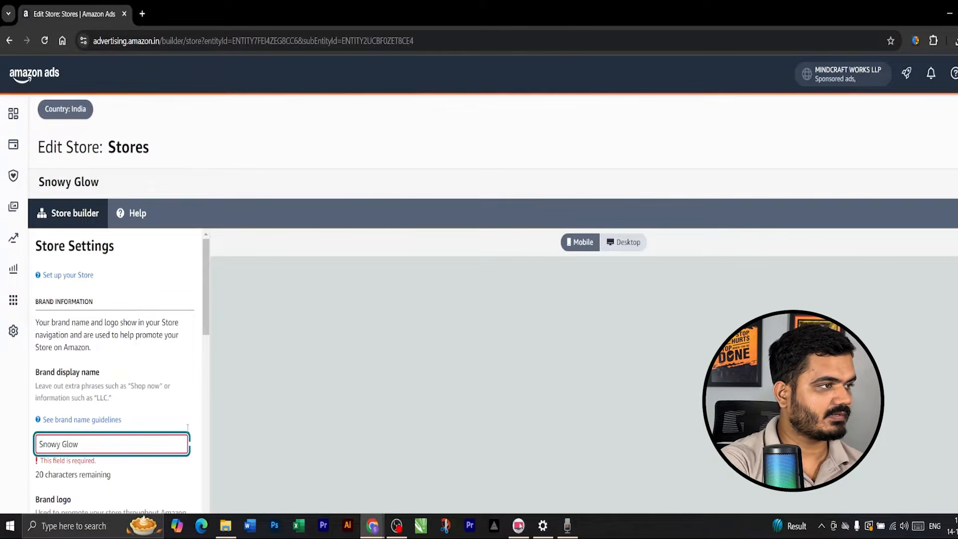
- Examine the remaining Store settings: brand logo upload, logo in header, display of all deals, and product grid format
{"action": "scroll", "coordinate": [208, 350], "scroll_direction": "down", "scroll_amount": 2}
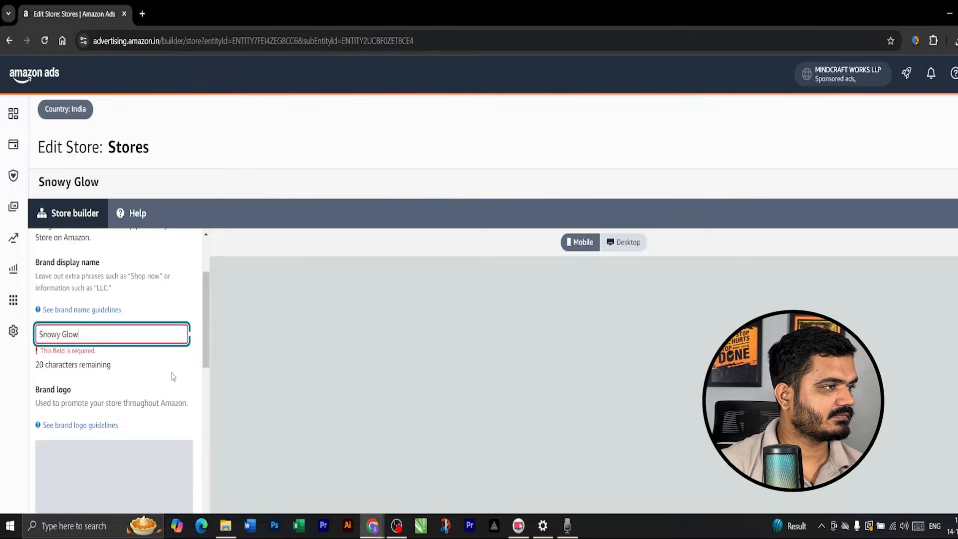
{"action": "scroll", "coordinate": [174, 376], "scroll_direction": "down", "scroll_amount": 3}
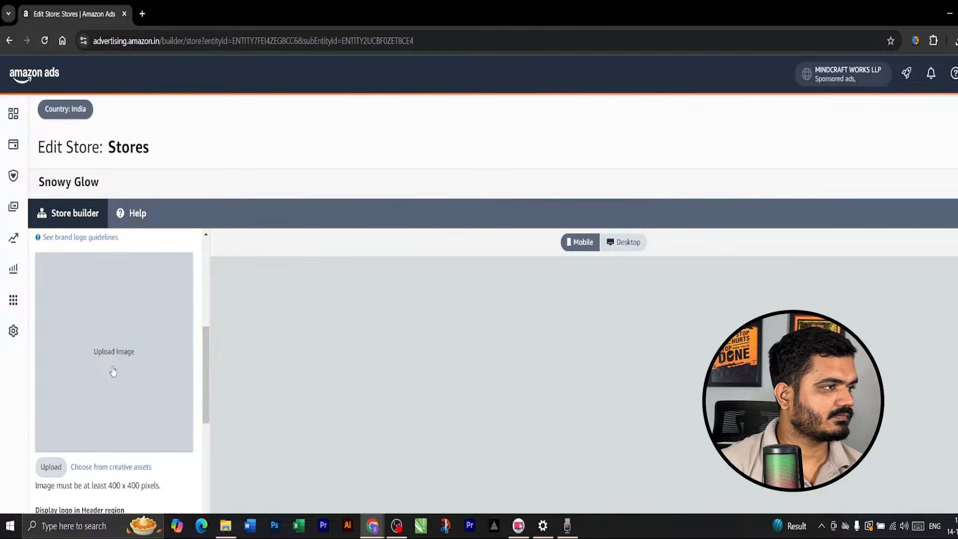
{"action": "scroll", "coordinate": [115, 361], "scroll_direction": "down", "scroll_amount": 3}
{"action": "scroll", "coordinate": [136, 364], "scroll_direction": "up", "scroll_amount": 1}
{"action": "scroll", "coordinate": [135, 369], "scroll_direction": "down", "scroll_amount": 1}
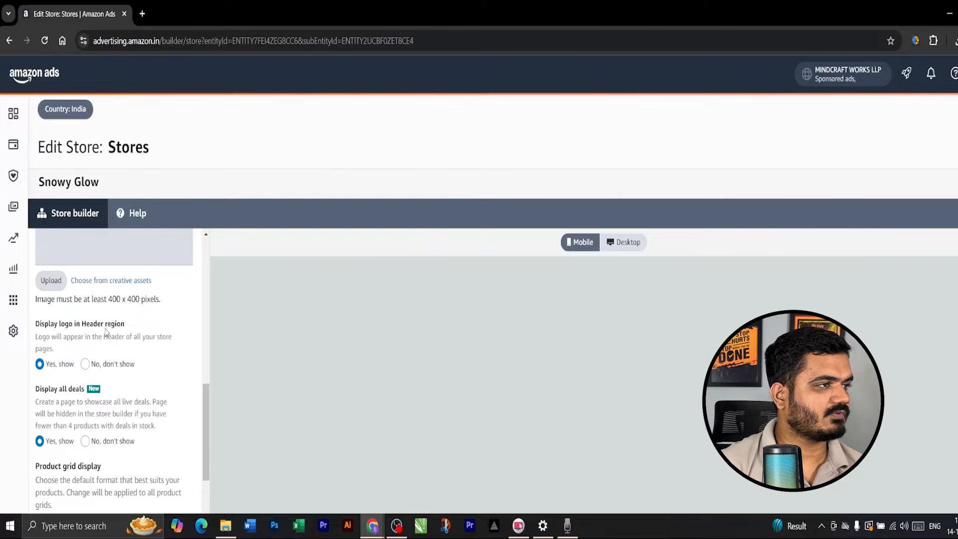
{"action": "scroll", "coordinate": [102, 372], "scroll_direction": "down", "scroll_amount": 1}
{"action": "scroll", "coordinate": [104, 366], "scroll_direction": "down", "scroll_amount": 2}
{"action": "scroll", "coordinate": [97, 312], "scroll_direction": "down", "scroll_amount": 1}
{"action": "scroll", "coordinate": [148, 369], "scroll_direction": "down", "scroll_amount": 1}
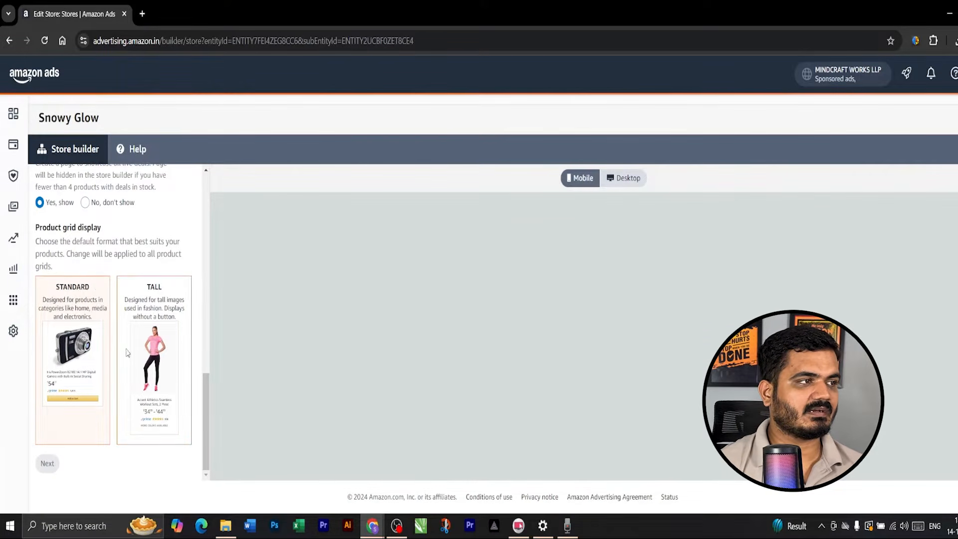
{"action": "scroll", "coordinate": [115, 344], "scroll_direction": "up", "scroll_amount": 3}
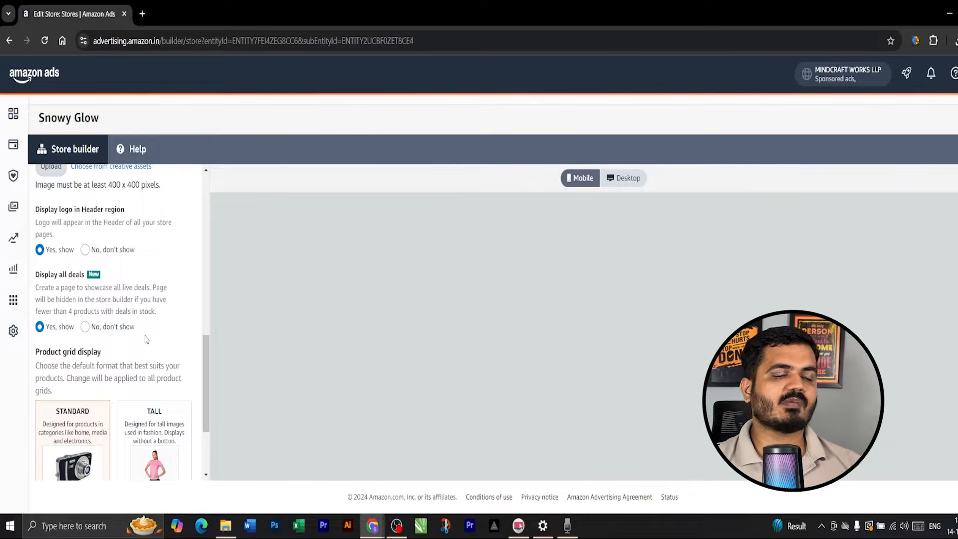
{"action": "scroll", "coordinate": [125, 354], "scroll_direction": "up", "scroll_amount": 1}
{"action": "scroll", "coordinate": [140, 356], "scroll_direction": "down", "scroll_amount": 3}
{"action": "scroll", "coordinate": [143, 354], "scroll_direction": "up", "scroll_amount": 3}
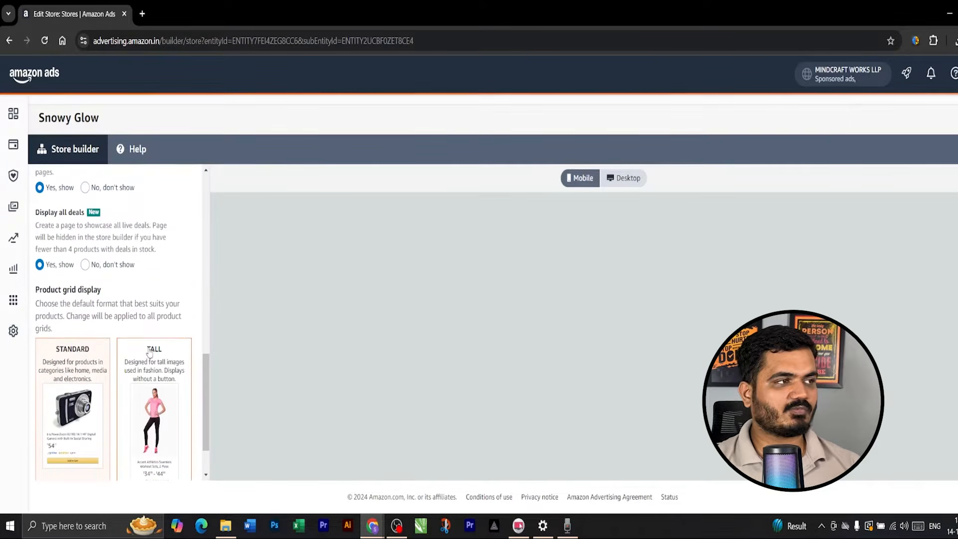
{"action": "scroll", "coordinate": [150, 325], "scroll_direction": "up", "scroll_amount": 2}
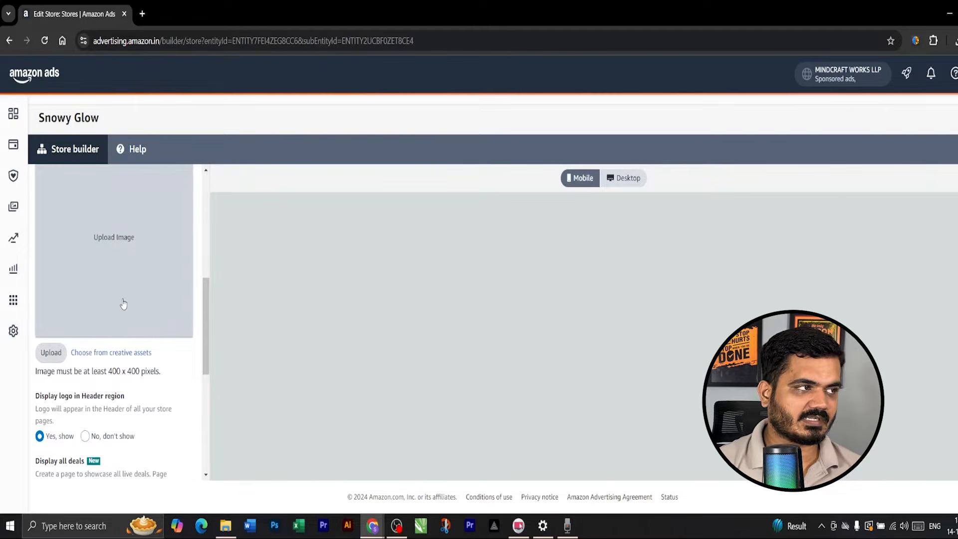
{"action": "scroll", "coordinate": [114, 289], "scroll_direction": "up", "scroll_amount": 1}
{"action": "scroll", "coordinate": [113, 286], "scroll_direction": "down", "scroll_amount": 3}
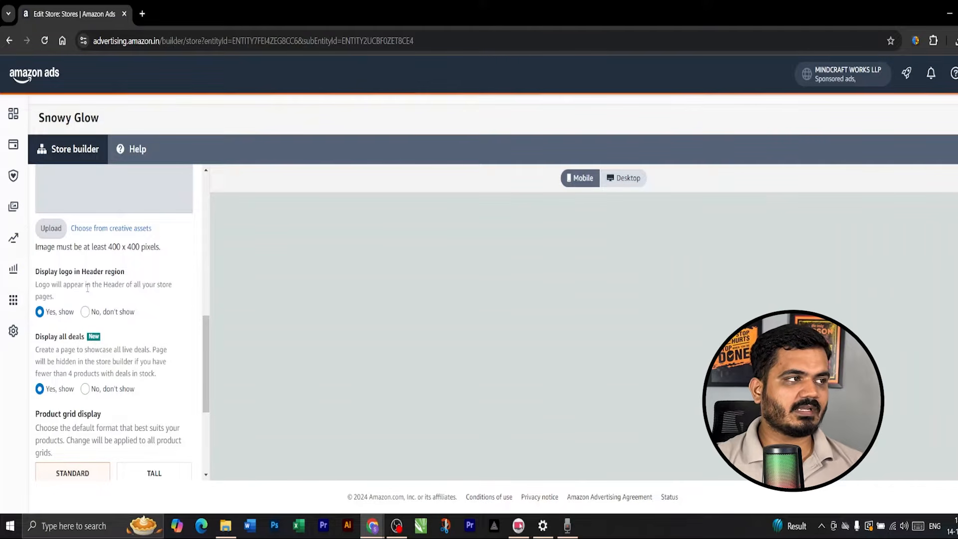
{"action": "scroll", "coordinate": [87, 288], "scroll_direction": "down", "scroll_amount": 2}
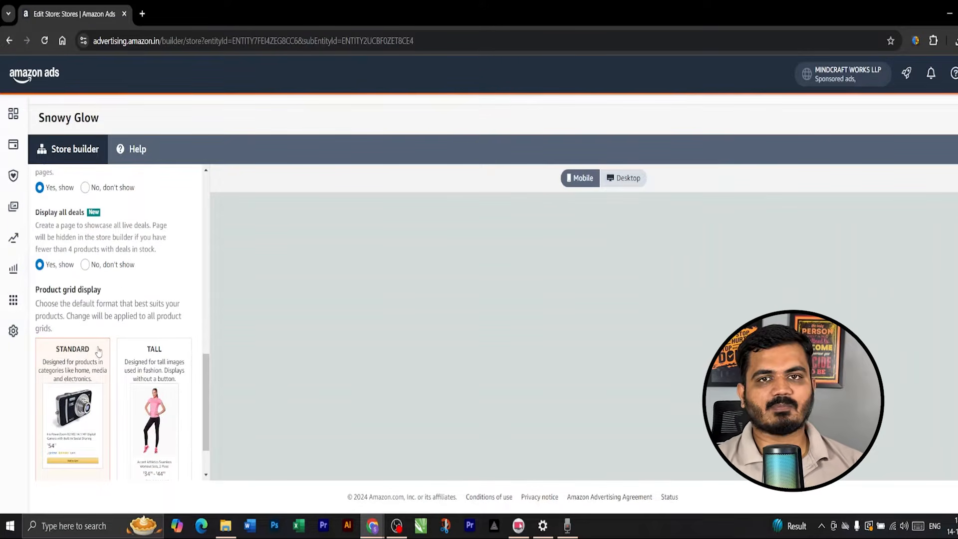
{"action": "scroll", "coordinate": [95, 351], "scroll_direction": "down", "scroll_amount": 1}
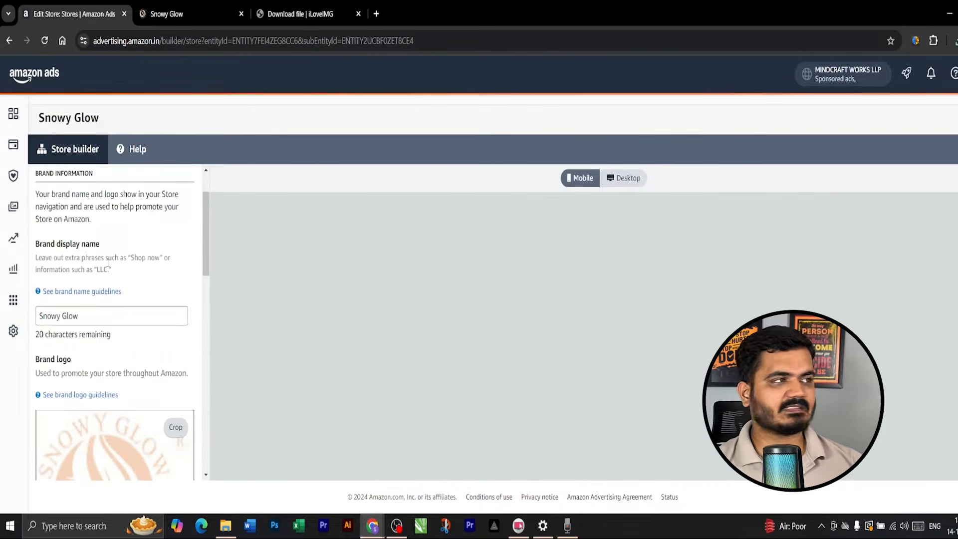
- Enter "beauty products face cream" as the creative asset tags for the brand logo
{"action": "scroll", "coordinate": [107, 263], "scroll_direction": "down", "scroll_amount": 1}
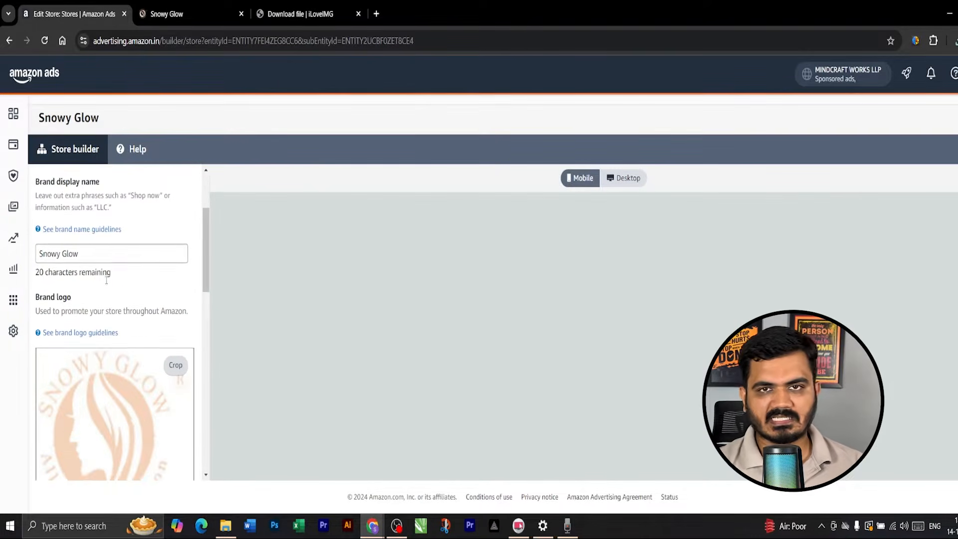
{"action": "scroll", "coordinate": [150, 324], "scroll_direction": "down", "scroll_amount": 3}
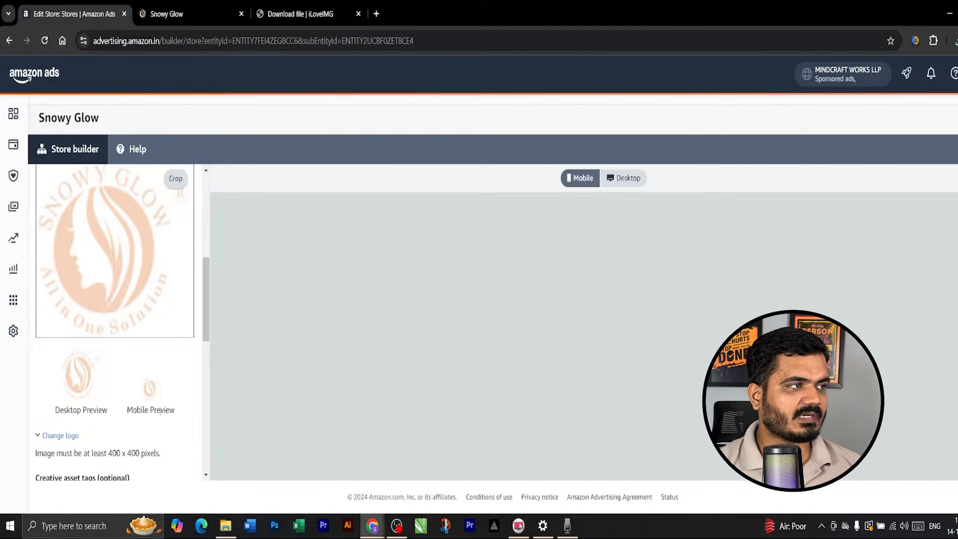
{"action": "scroll", "coordinate": [152, 382], "scroll_direction": "down", "scroll_amount": 3}
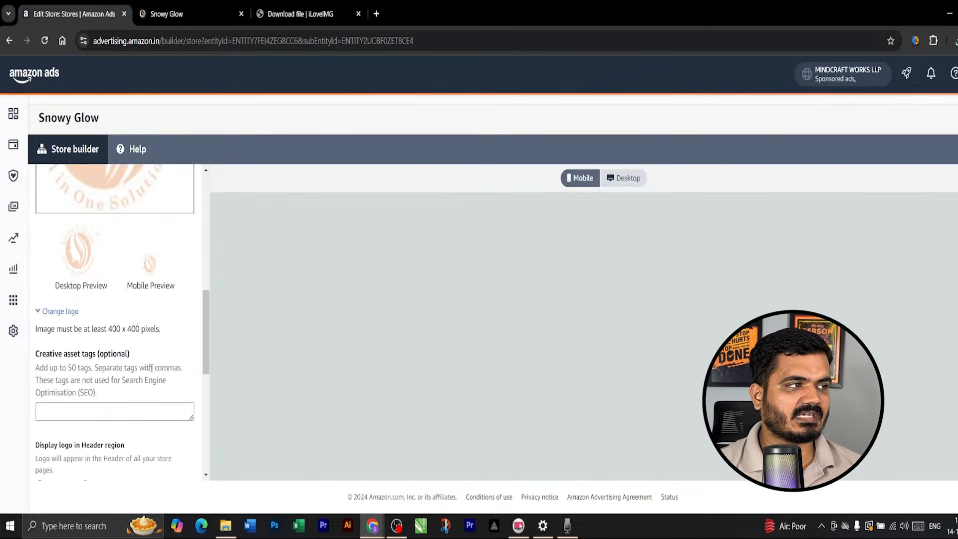
{"action": "scroll", "coordinate": [63, 311], "scroll_direction": "down", "scroll_amount": 1}
{"action": "left_click", "coordinate": [60, 291]}
{"action": "type", "text": "be"}
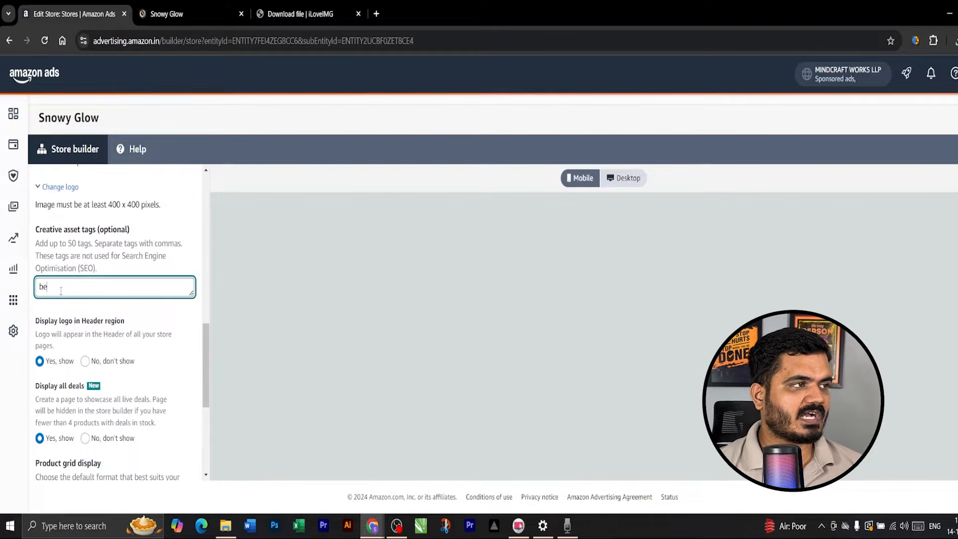
{"action": "type", "text": "auty products"}
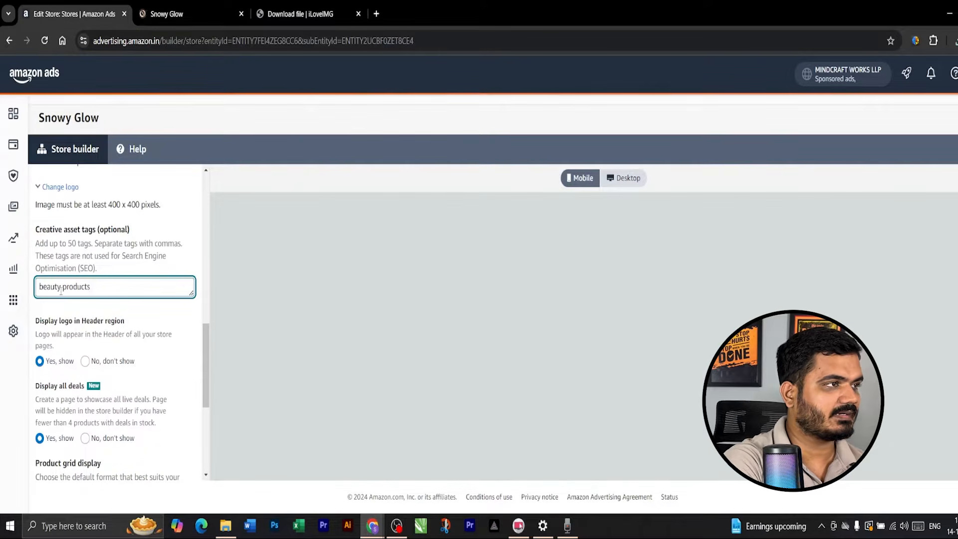
{"action": "type", "text": " face cream"}
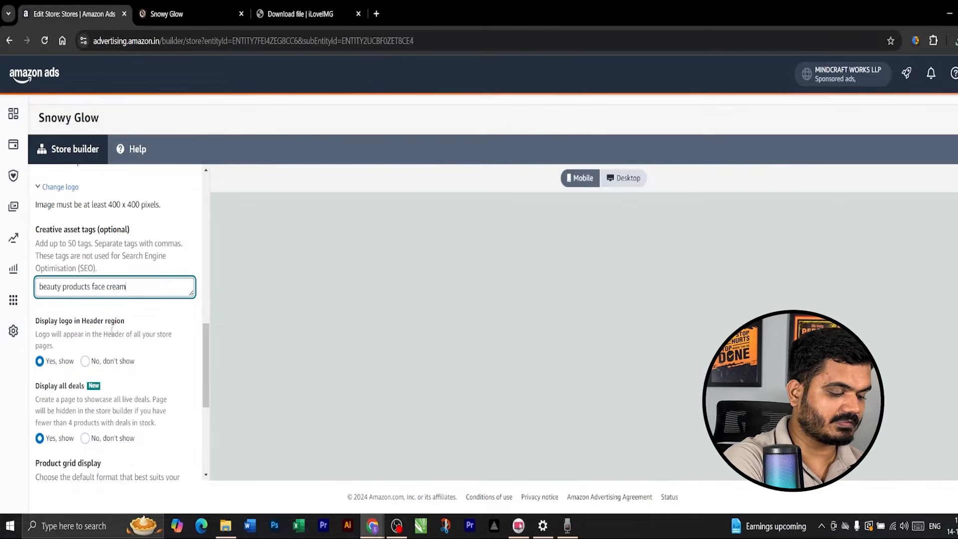
- Accept the Store settings with logo and deals shown and the Standard product grid, and continue to home page creation
{"action": "scroll", "coordinate": [140, 332], "scroll_direction": "down", "scroll_amount": 1}
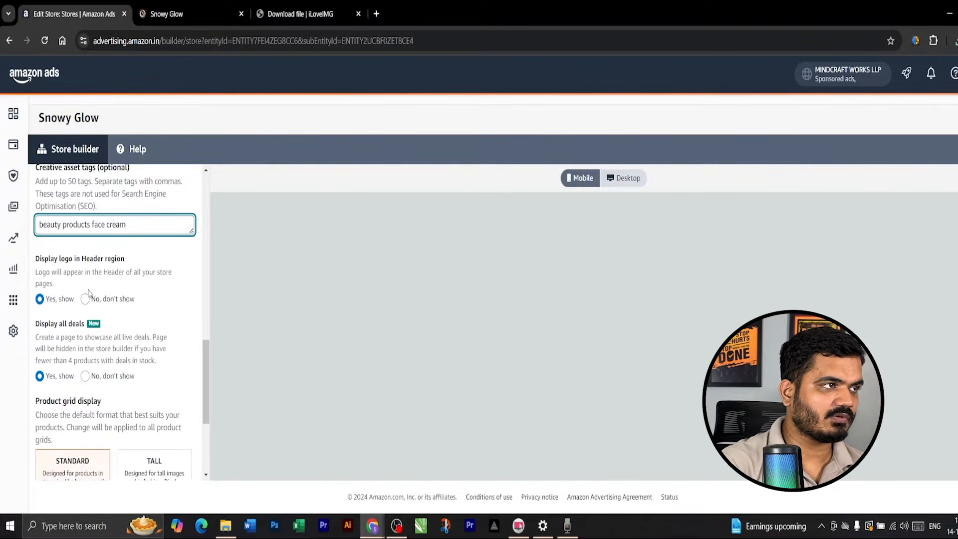
{"action": "scroll", "coordinate": [85, 301], "scroll_direction": "down", "scroll_amount": 1}
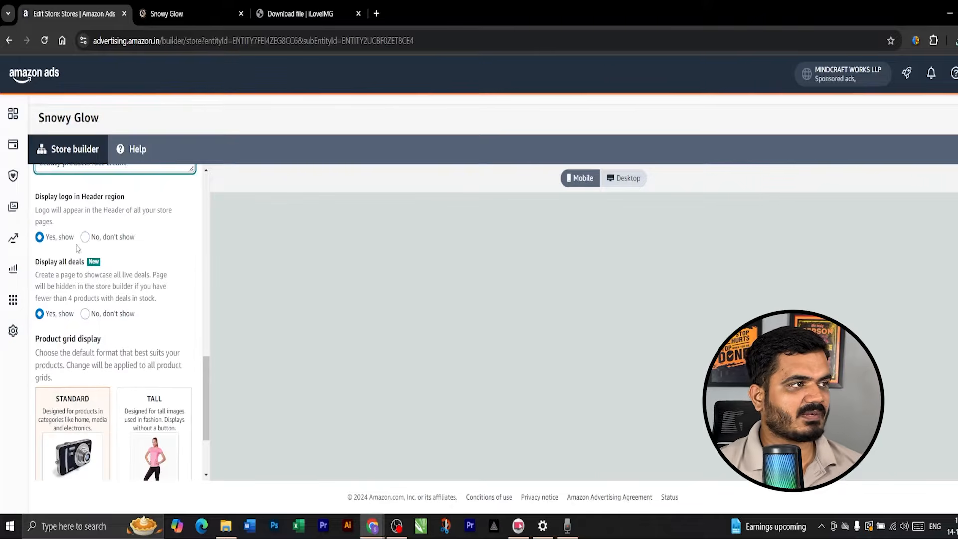
{"action": "scroll", "coordinate": [52, 242], "scroll_direction": "down", "scroll_amount": 1}
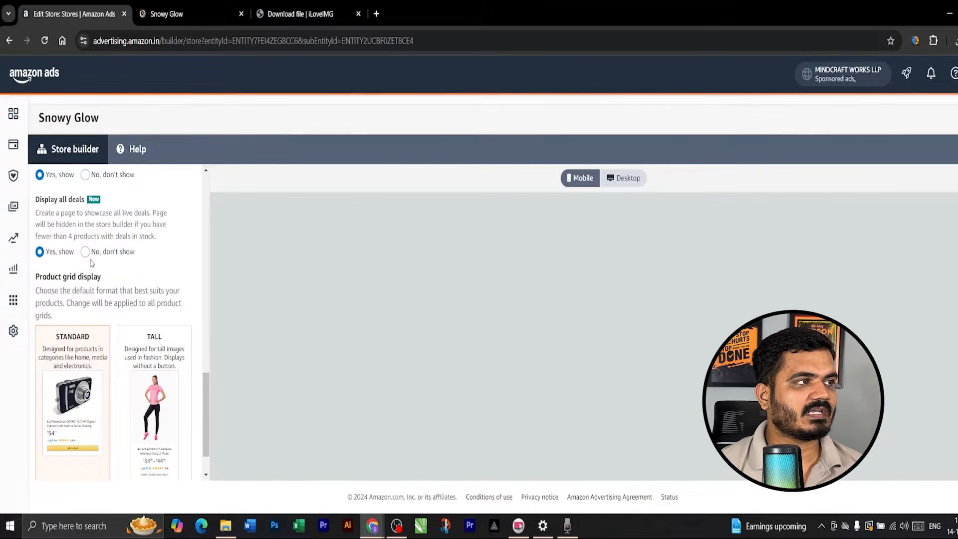
{"action": "scroll", "coordinate": [106, 260], "scroll_direction": "down", "scroll_amount": 1}
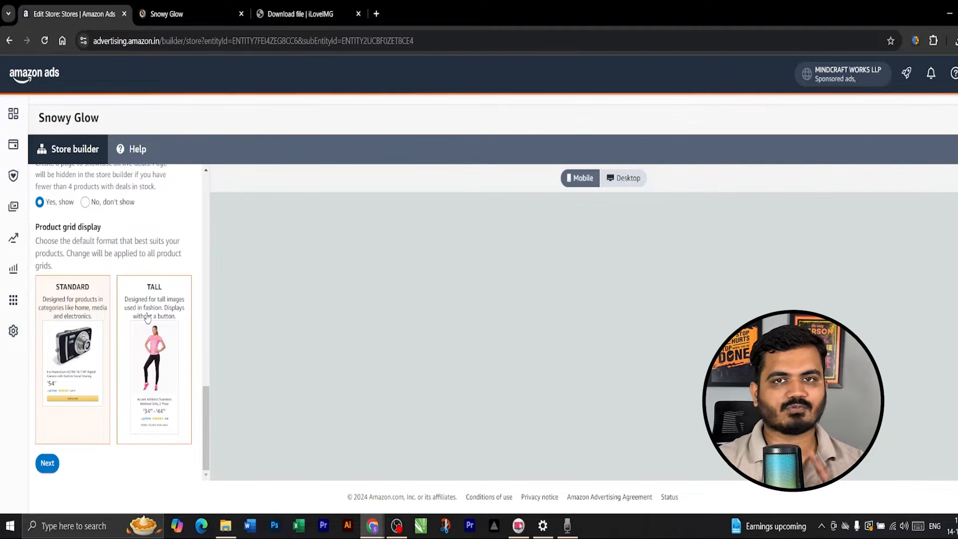
{"action": "left_click", "coordinate": [49, 463]}
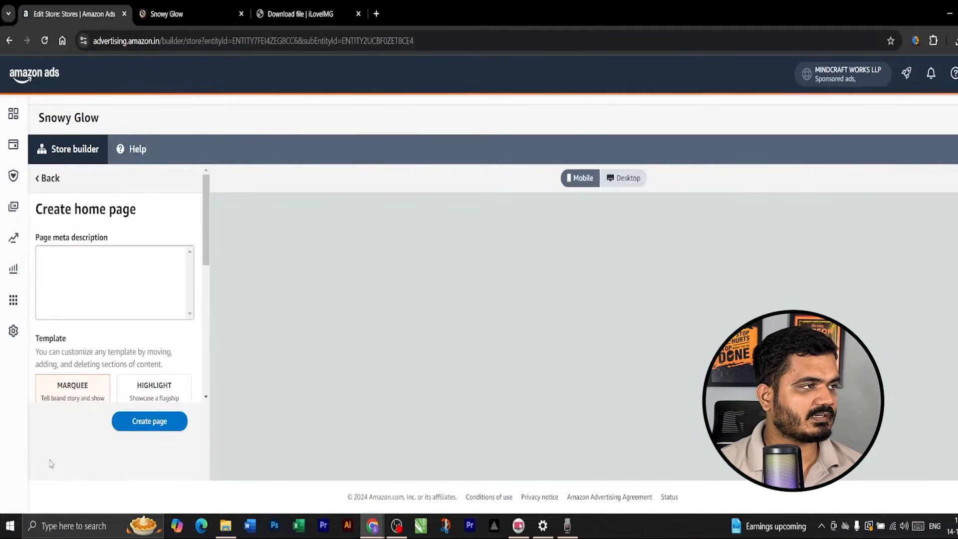
{"action": "left_click", "coordinate": [65, 277]}
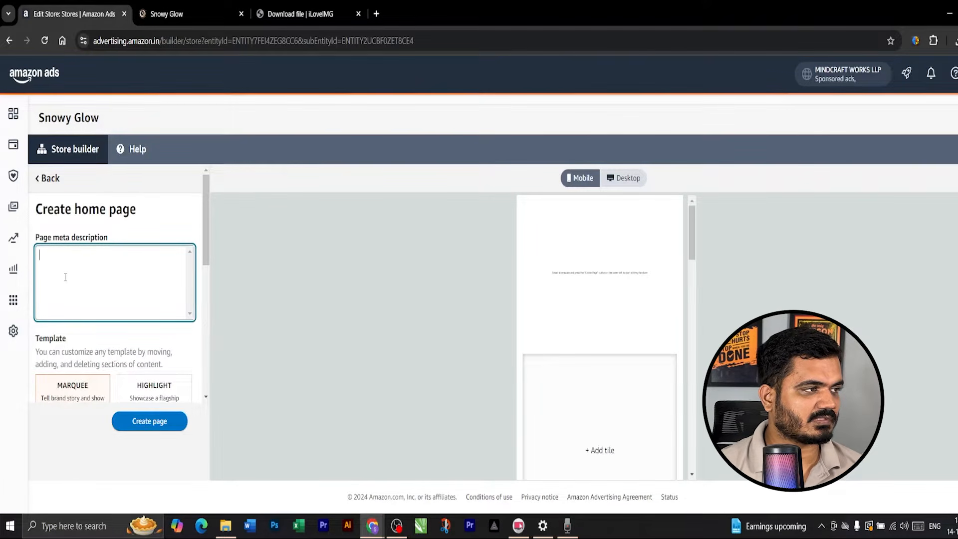
{"action": "scroll", "coordinate": [94, 277], "scroll_direction": "down", "scroll_amount": 6}
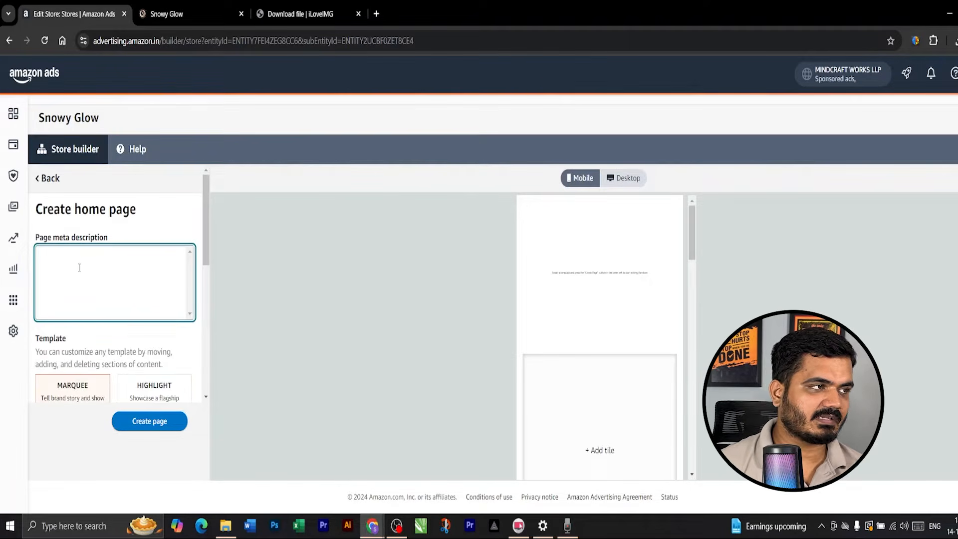
{"action": "type", "text": "Sno"}
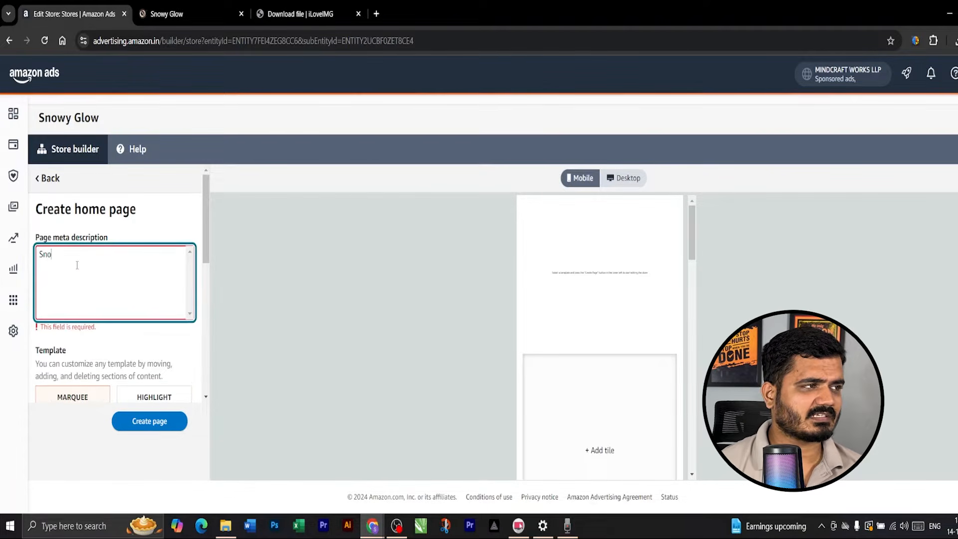
{"action": "type", "text": "wy G"}
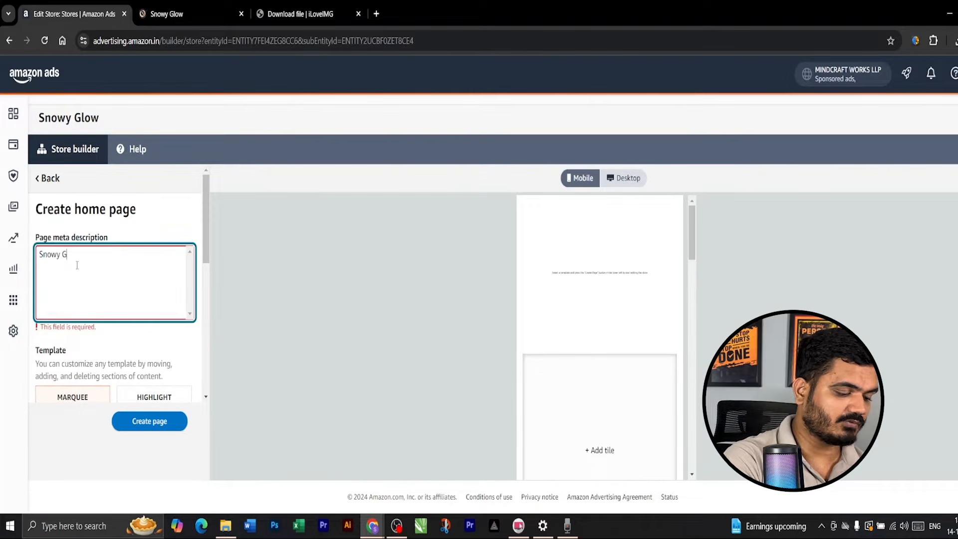
{"action": "key", "text": "ctrl+a"}
{"action": "key", "text": "BackSpace"}
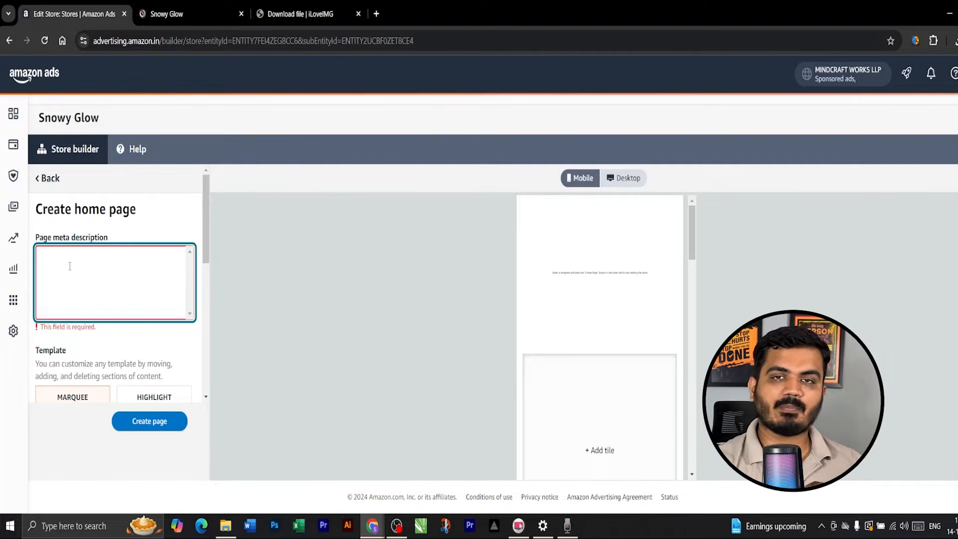
- Open ChatGPT in a new tab and ask for a meta page description for an Amazon page selling beauty products under the brand Snowy Glow
{"action": "left_click", "coordinate": [377, 13]}
{"action": "type", "text": "chat.openai.com"}
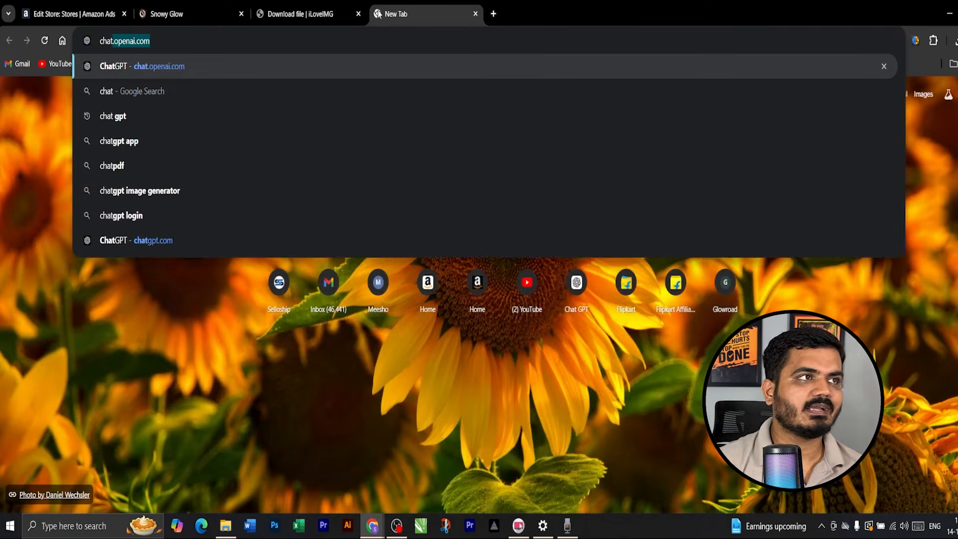
{"action": "key", "text": "Return"}
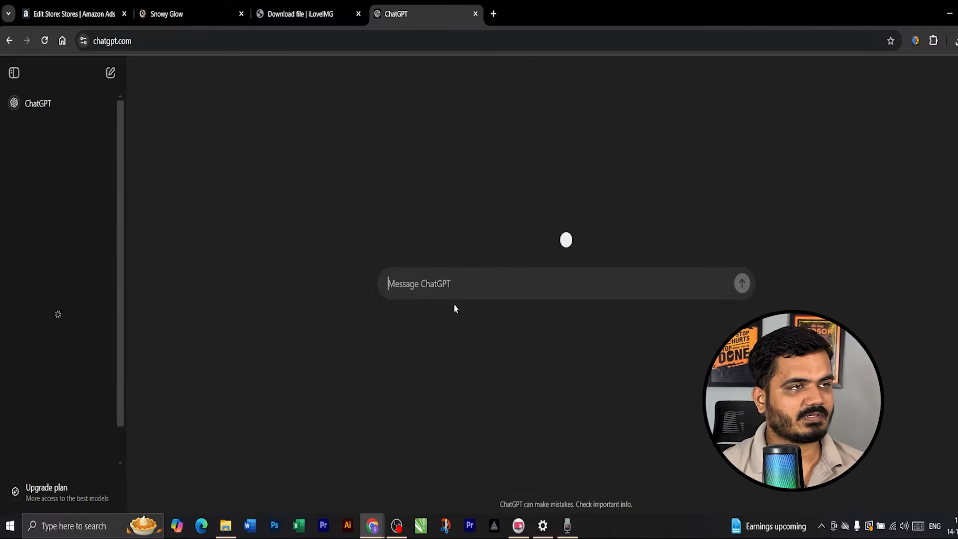
{"action": "type", "text": "w"}
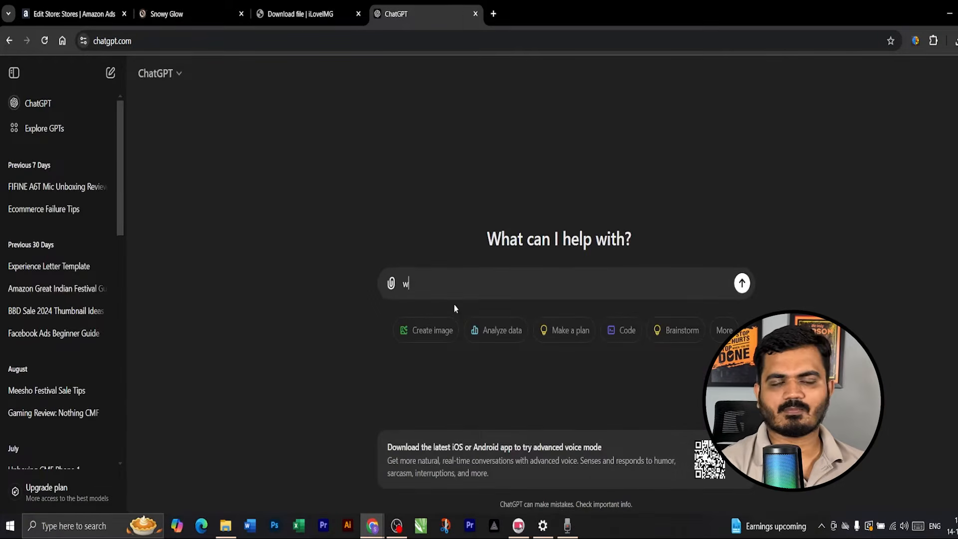
{"action": "type", "text": "rite a meta p"}
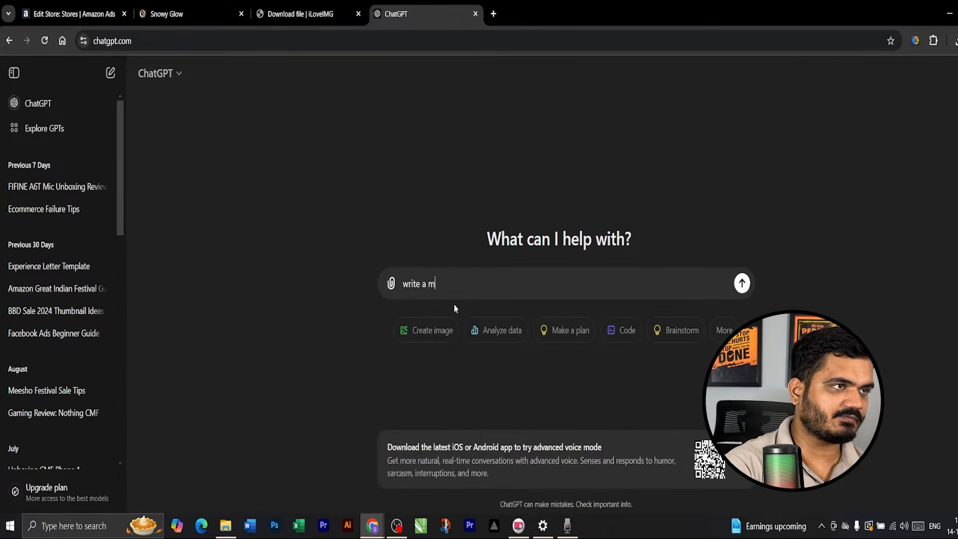
{"action": "type", "text": "age description for my amazon page where i sell beauty products and my brand name is snowy glow"}
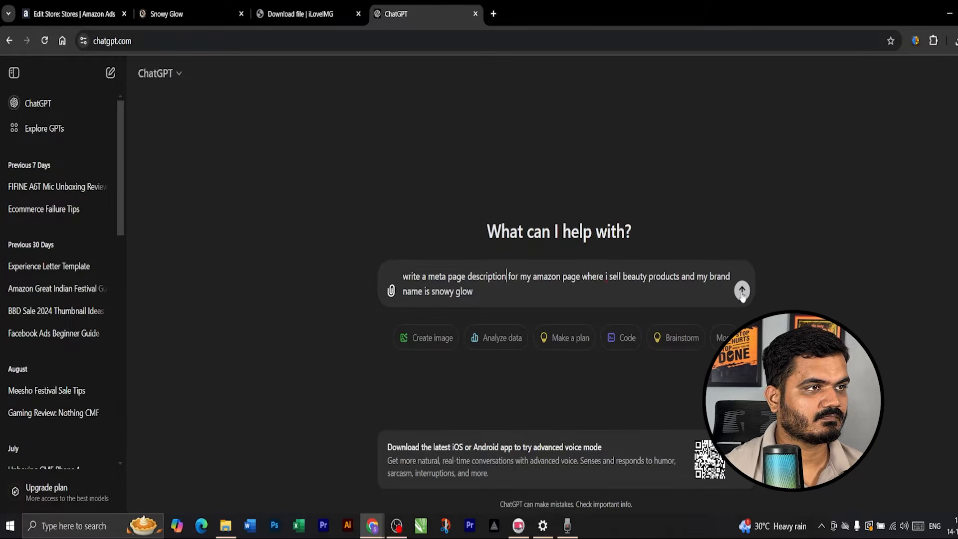
{"action": "left_click", "coordinate": [742, 284]}
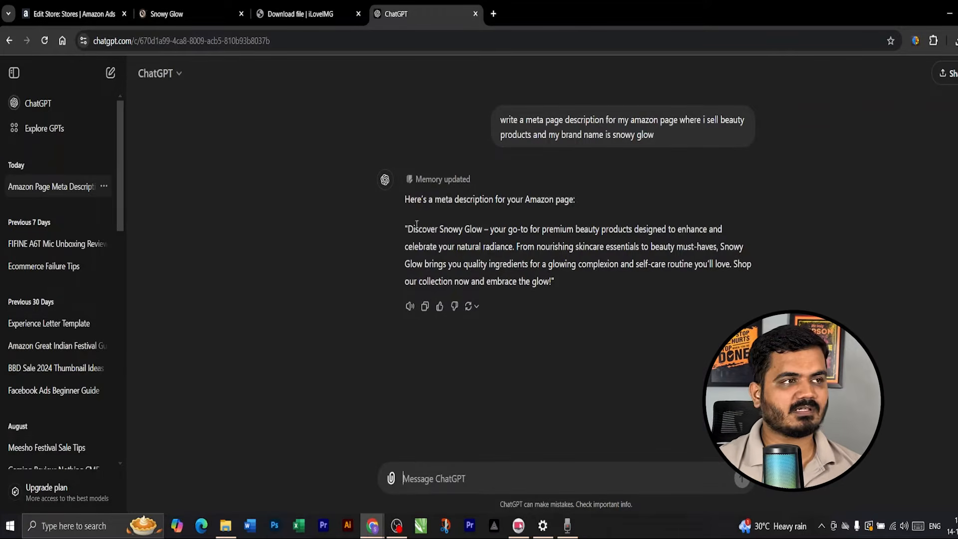
- Copy the generated description without its quotation marks into the home page's meta description in the Amazon Store builder
{"action": "left_click_drag", "start_coordinate": [408, 229], "coordinate": [549, 283]}
{"action": "right_click", "coordinate": [551, 282]}
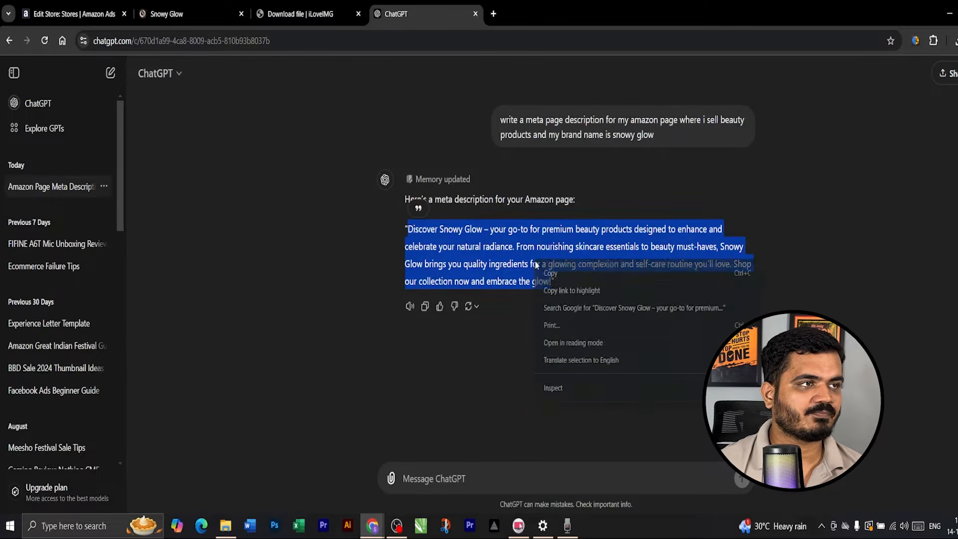
{"action": "left_click", "coordinate": [556, 274]}
{"action": "left_click", "coordinate": [74, 14]}
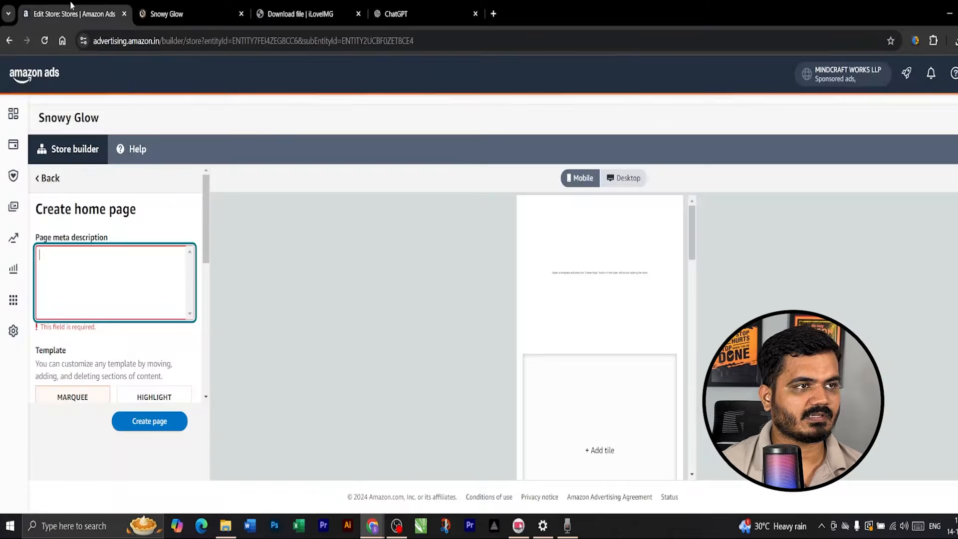
{"action": "right_click", "coordinate": [45, 261]}
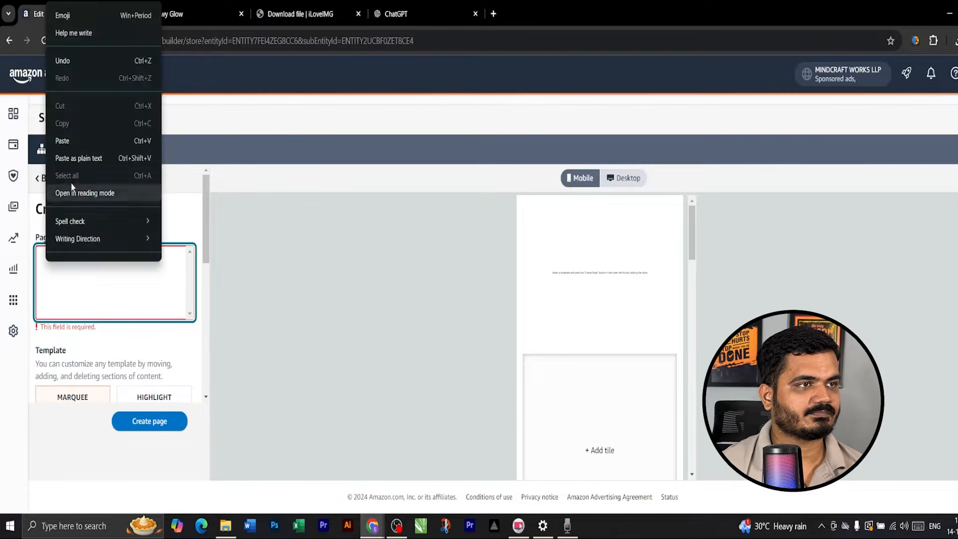
{"action": "left_click", "coordinate": [73, 144]}
{"action": "scroll", "coordinate": [174, 334], "scroll_direction": "down", "scroll_amount": 3}
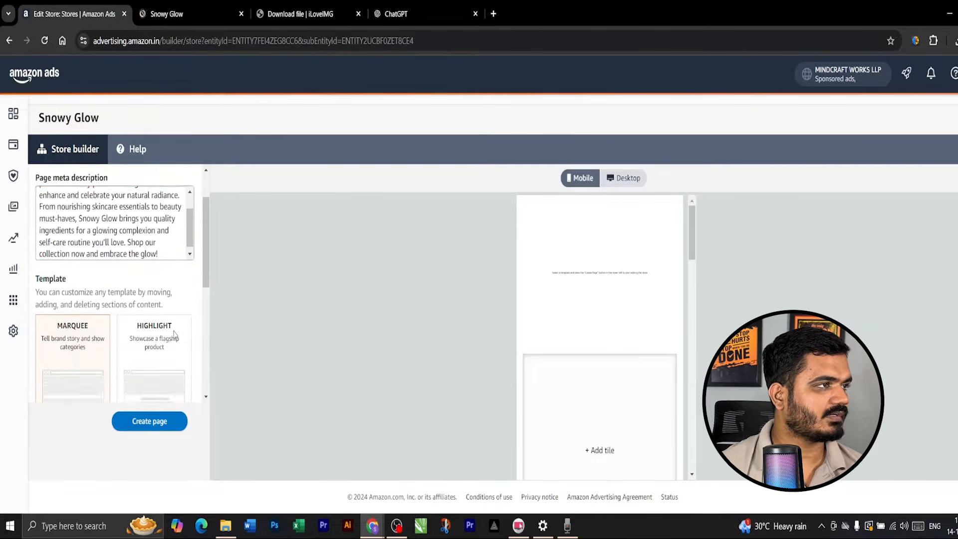
- Replace "you'll" with "you will" in the home page's meta description
{"action": "scroll", "coordinate": [175, 329], "scroll_direction": "up", "scroll_amount": 3}
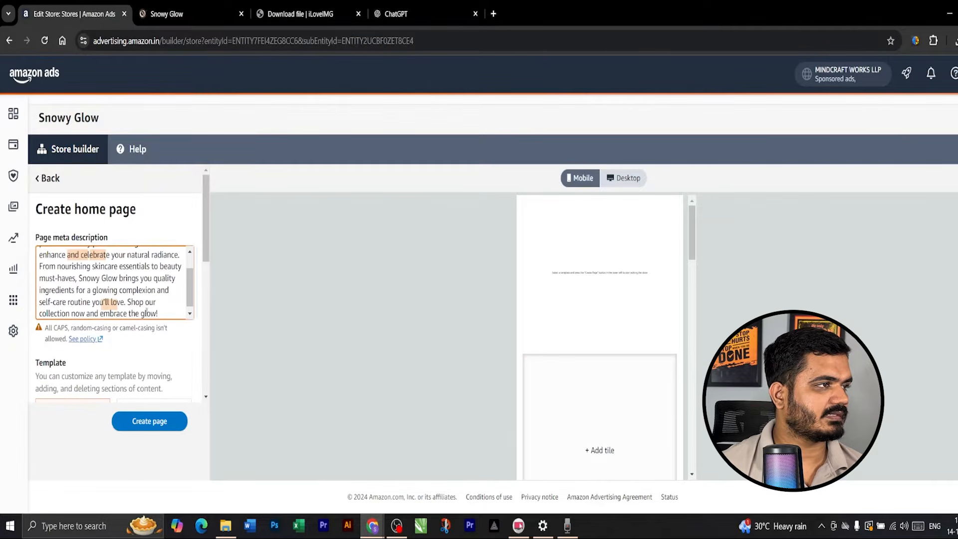
{"action": "left_click", "coordinate": [104, 301]}
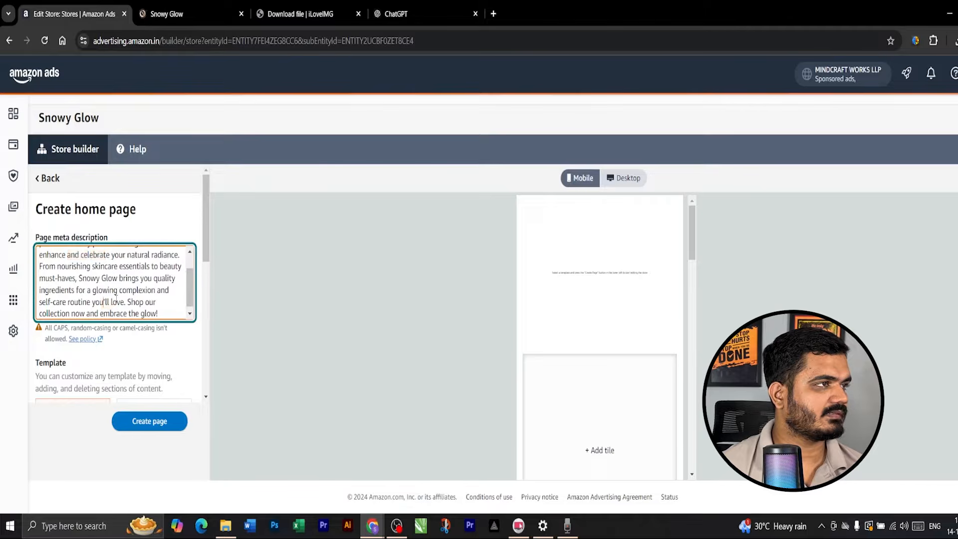
{"action": "key", "text": "BackSpace"}
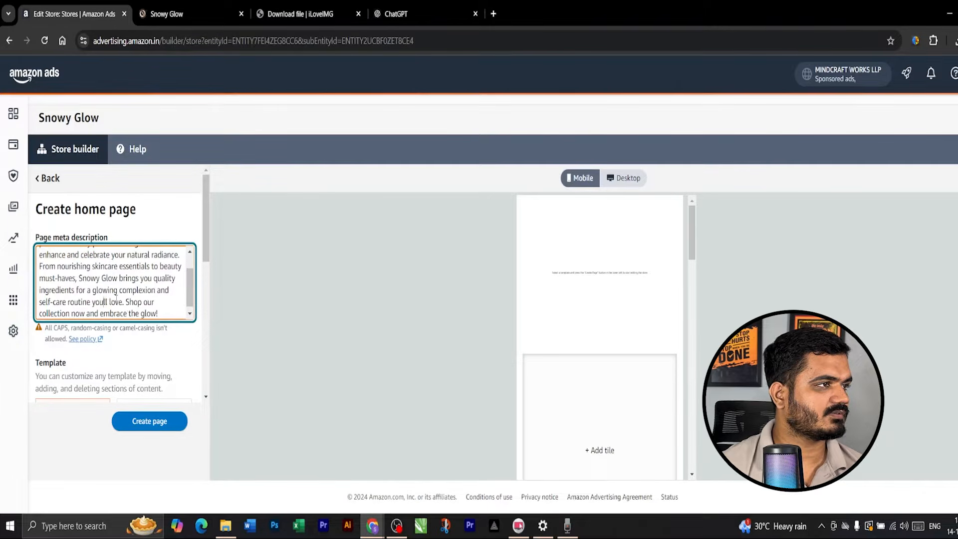
{"action": "type", "text": "wi"}
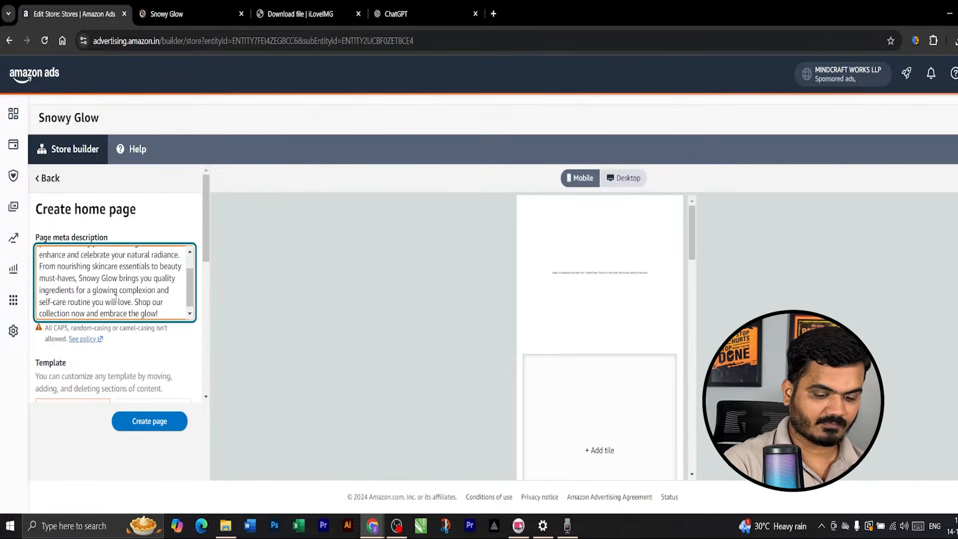
{"action": "type", "text": "l"}
{"action": "scroll", "coordinate": [133, 295], "scroll_direction": "up", "scroll_amount": 2}
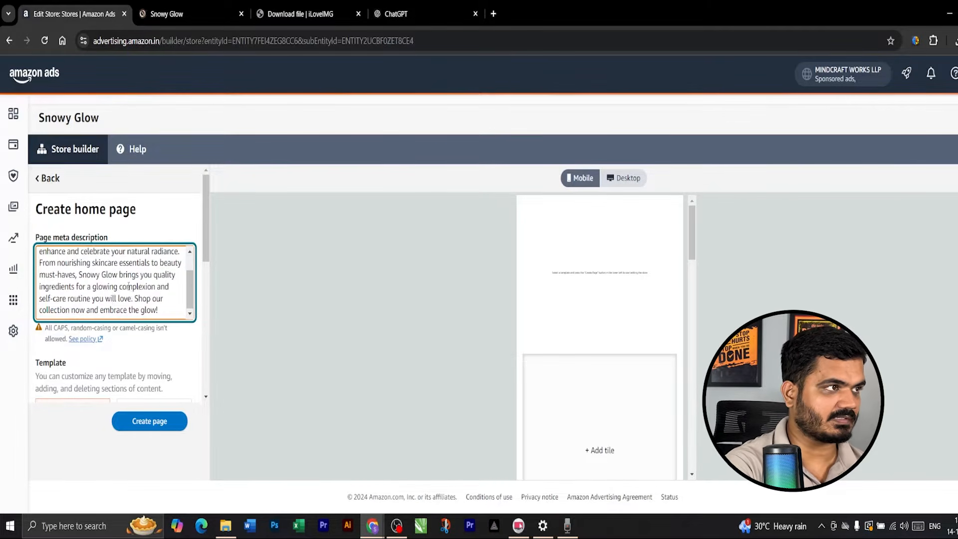
{"action": "left_click", "coordinate": [179, 342]}
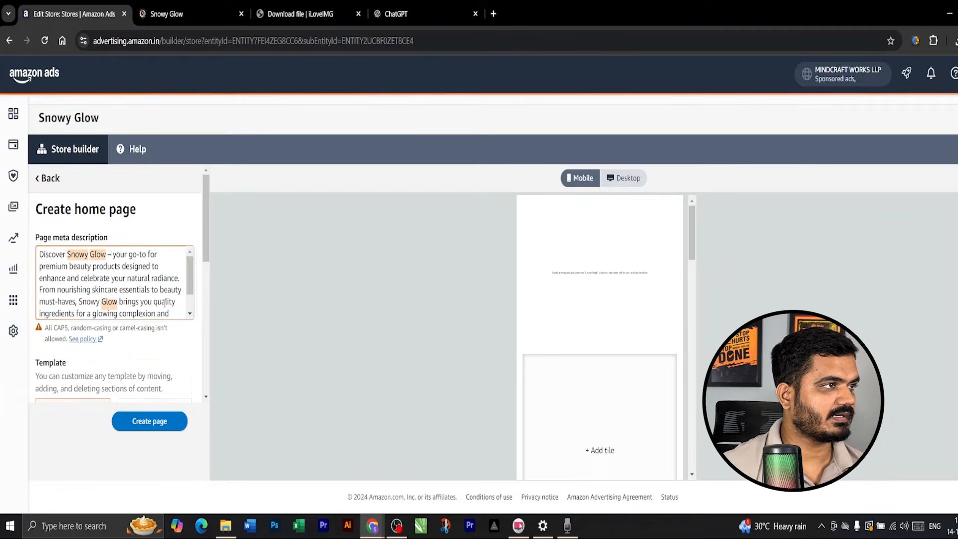
- Change both mentions of the brand in the meta description to the single word "Snowyglow"
{"action": "left_click", "coordinate": [89, 256]}
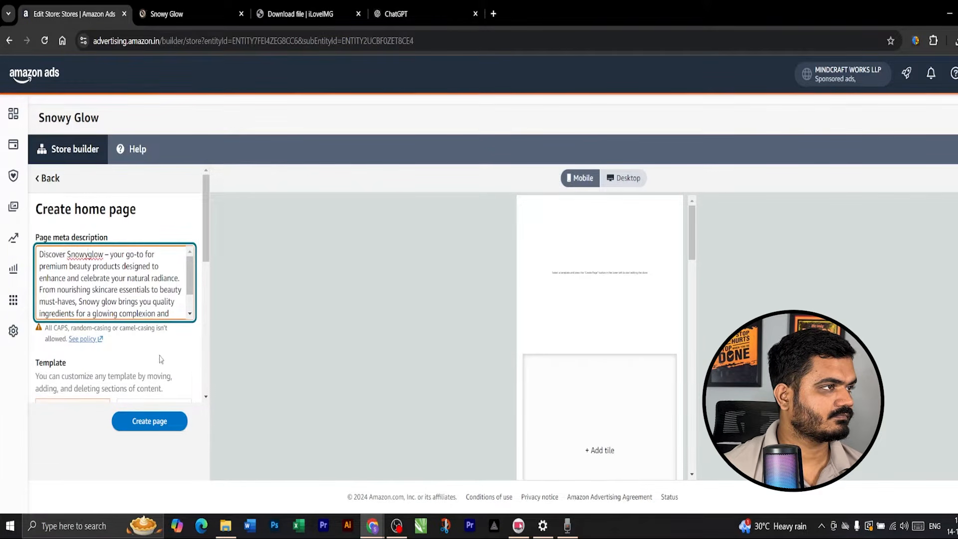
{"action": "left_click", "coordinate": [160, 355]}
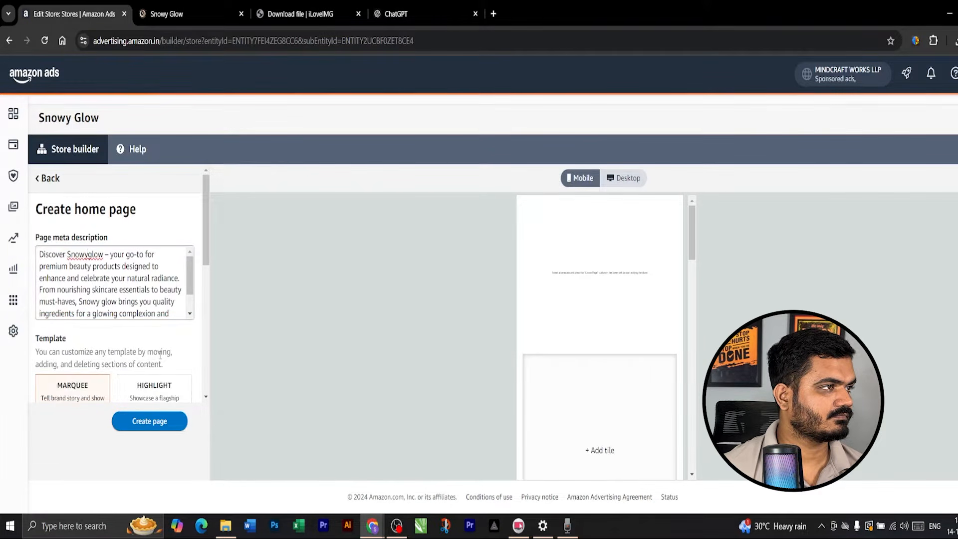
{"action": "left_click", "coordinate": [102, 302]}
{"action": "key", "text": "BackSpace"}
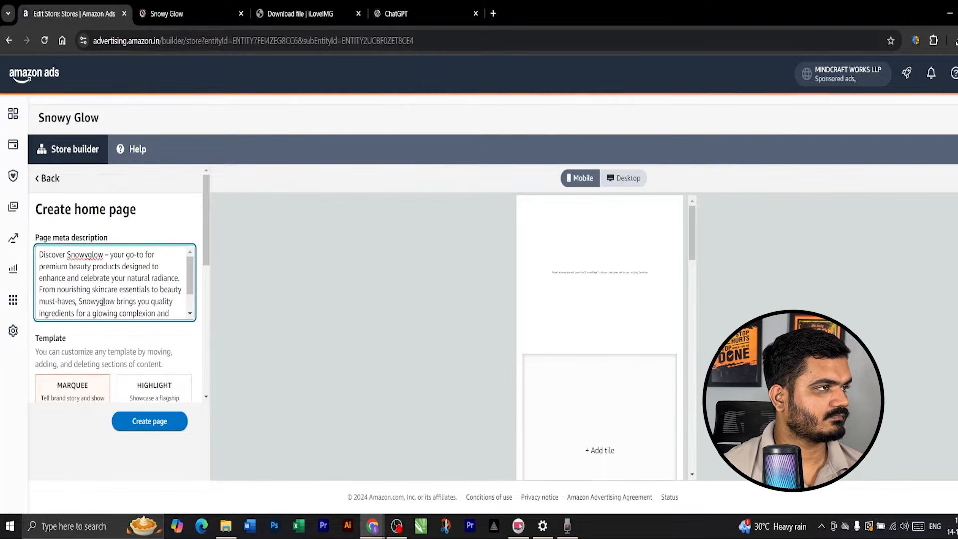
{"action": "left_click", "coordinate": [166, 346]}
- Compare the available home page templates, previewing the Blank and Marquee layouts
{"action": "scroll", "coordinate": [188, 305], "scroll_direction": "down", "scroll_amount": 3}
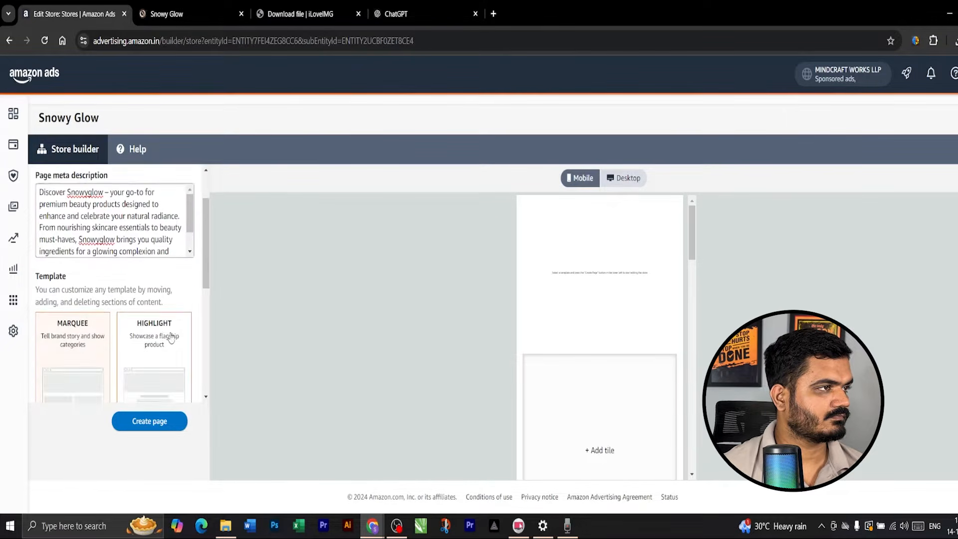
{"action": "scroll", "coordinate": [188, 306], "scroll_direction": "down", "scroll_amount": 3}
{"action": "scroll", "coordinate": [188, 300], "scroll_direction": "up", "scroll_amount": 3}
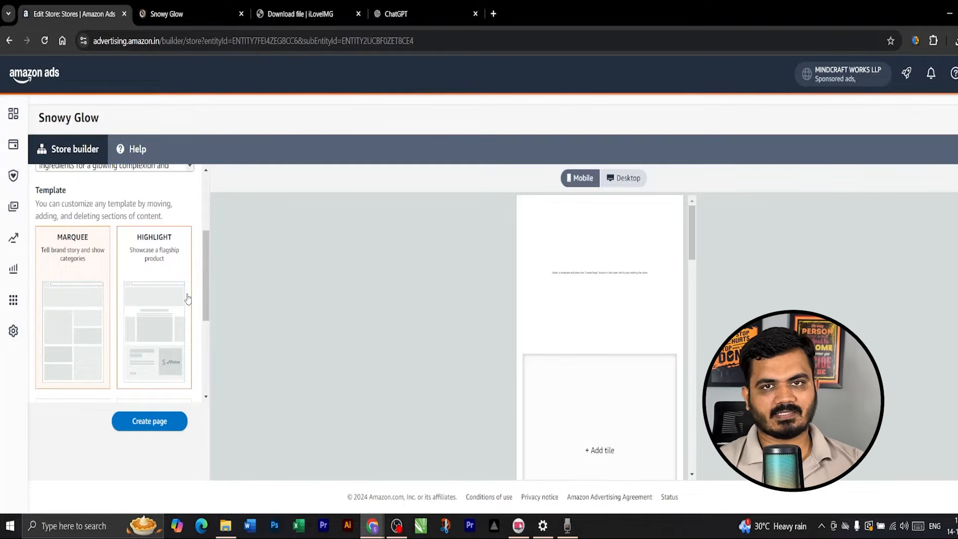
{"action": "scroll", "coordinate": [185, 299], "scroll_direction": "down", "scroll_amount": 4}
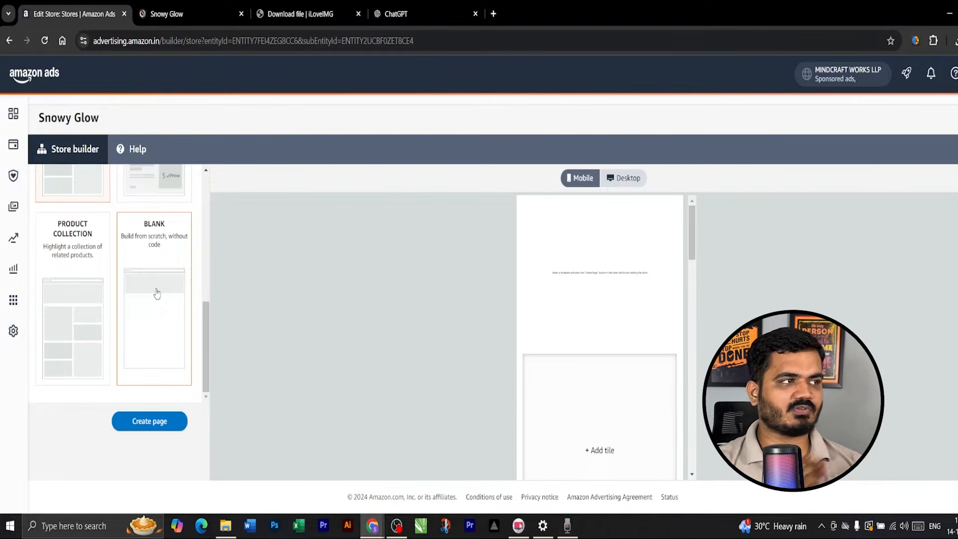
{"action": "left_click", "coordinate": [156, 293]}
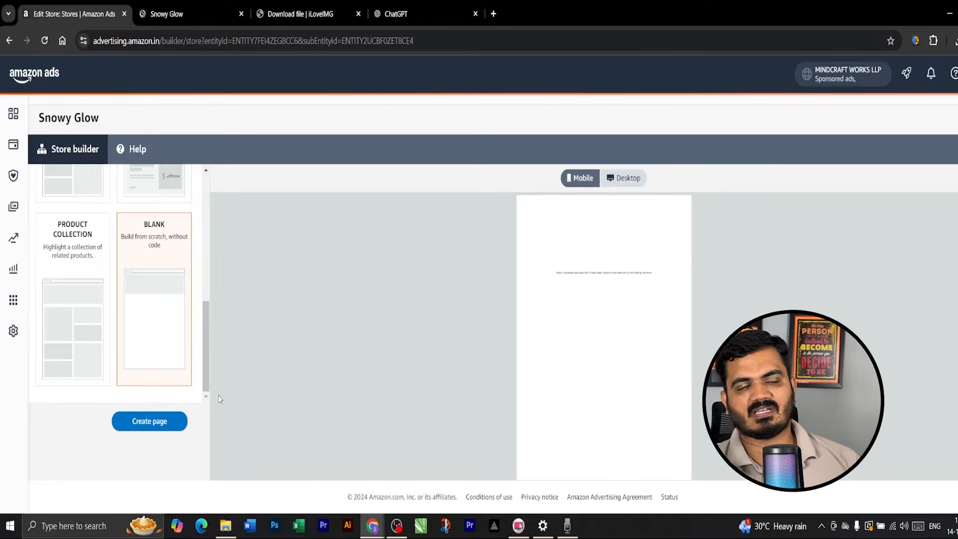
{"action": "scroll", "coordinate": [115, 300], "scroll_direction": "up", "scroll_amount": 5}
{"action": "left_click", "coordinate": [106, 300]}
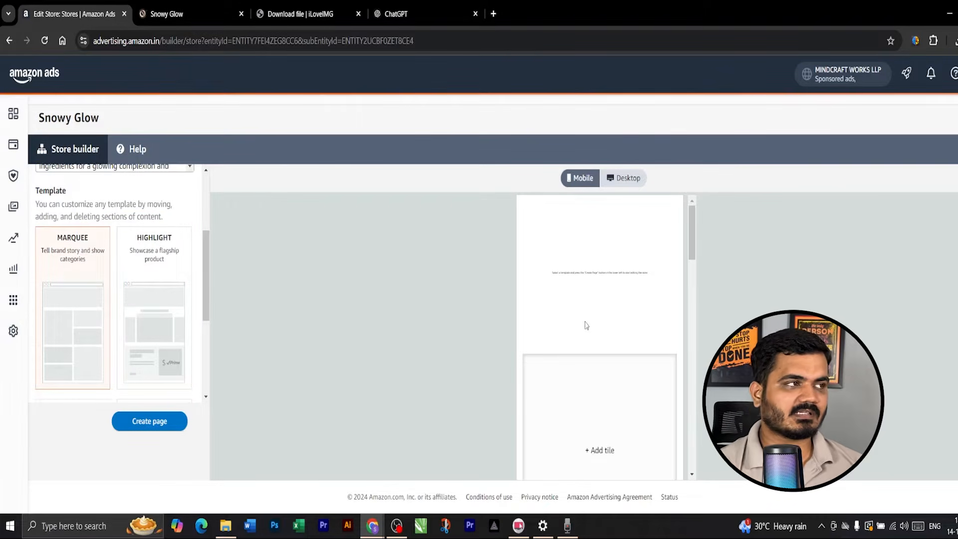
{"action": "scroll", "coordinate": [591, 325], "scroll_direction": "down", "scroll_amount": 5}
{"action": "scroll", "coordinate": [591, 325], "scroll_direction": "down", "scroll_amount": 5}
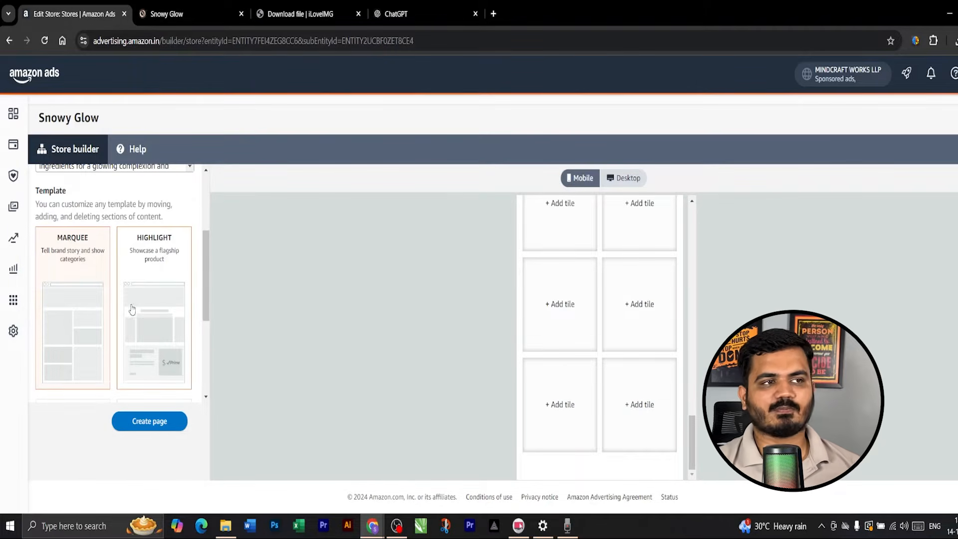
- Choose the Blank template and create the home page
{"action": "scroll", "coordinate": [120, 315], "scroll_direction": "up", "scroll_amount": 3}
{"action": "scroll", "coordinate": [119, 315], "scroll_direction": "down", "scroll_amount": 8}
{"action": "left_click", "coordinate": [147, 296]}
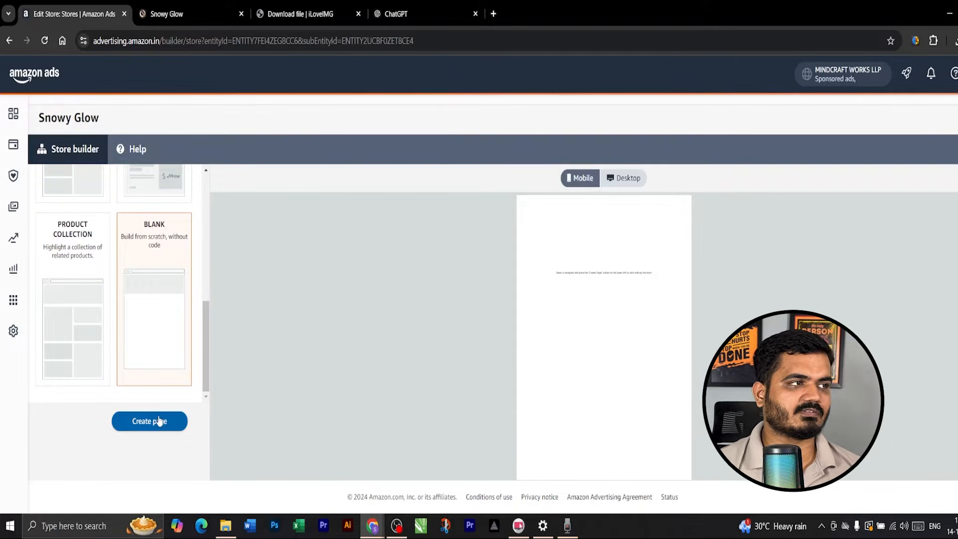
{"action": "left_click", "coordinate": [159, 421]}
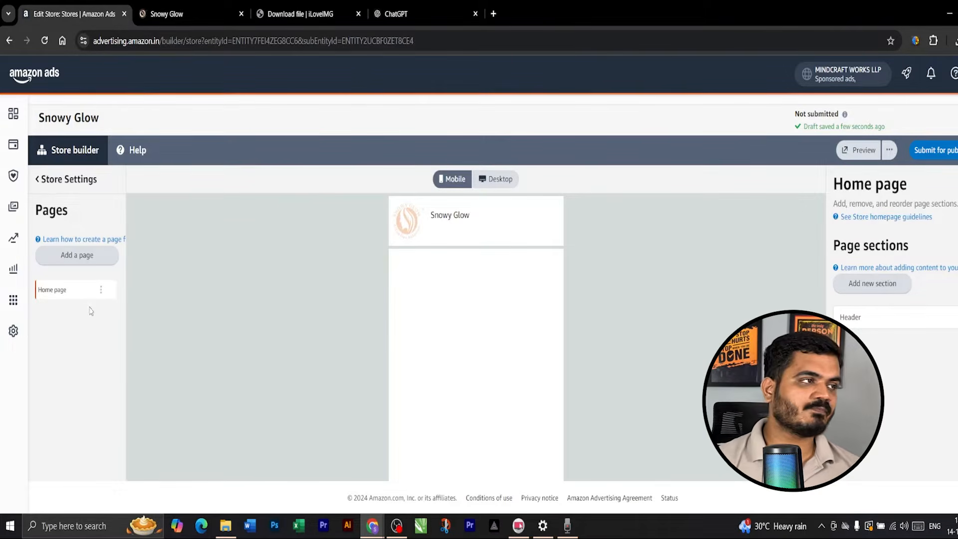
- Start adding another page to the Store and enter "Face Cream" as its page name
{"action": "left_click", "coordinate": [79, 258]}
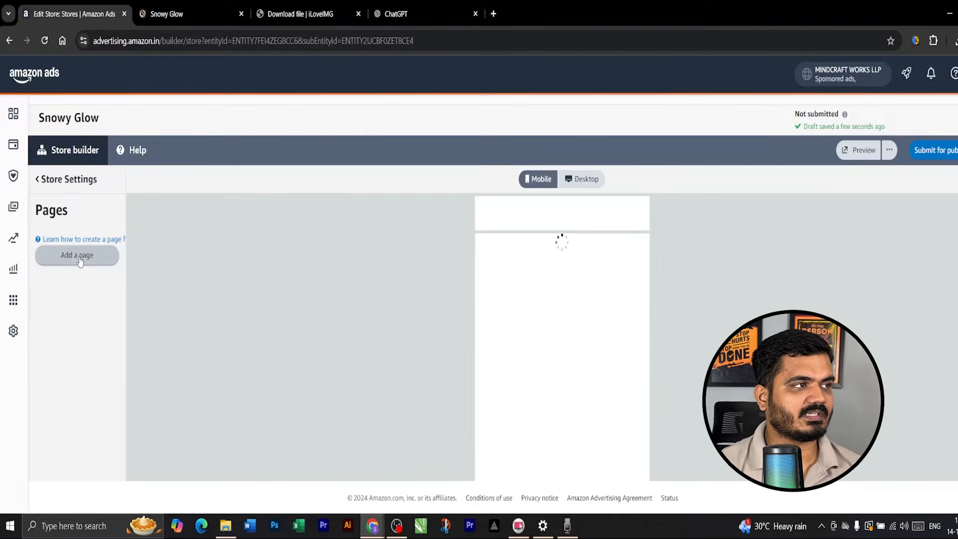
{"action": "left_click", "coordinate": [57, 254]}
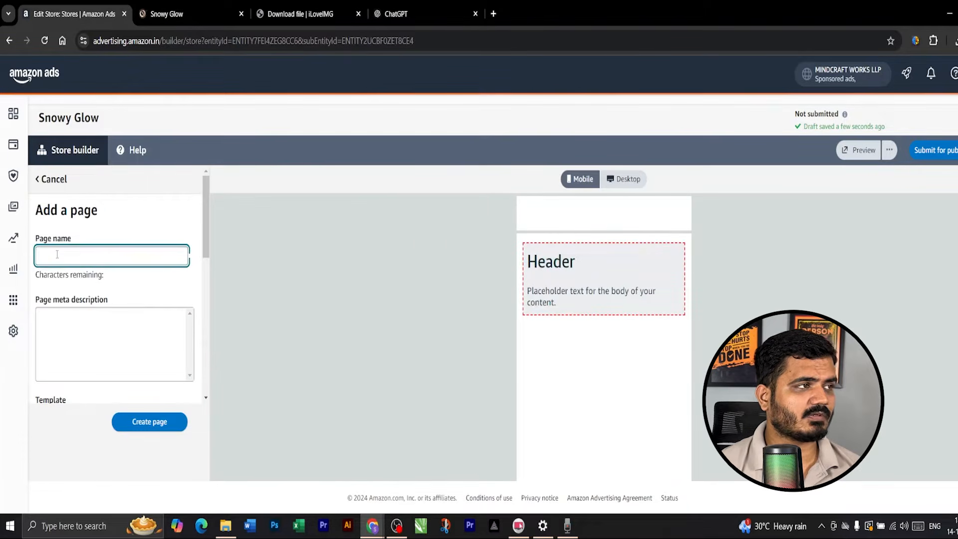
{"action": "type", "text": "S"}
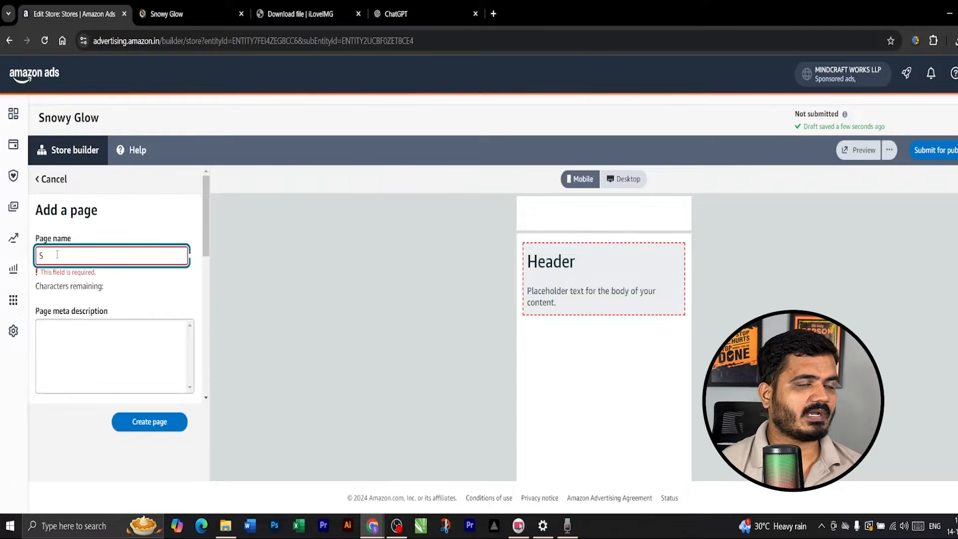
{"action": "type", "text": "nFace C"}
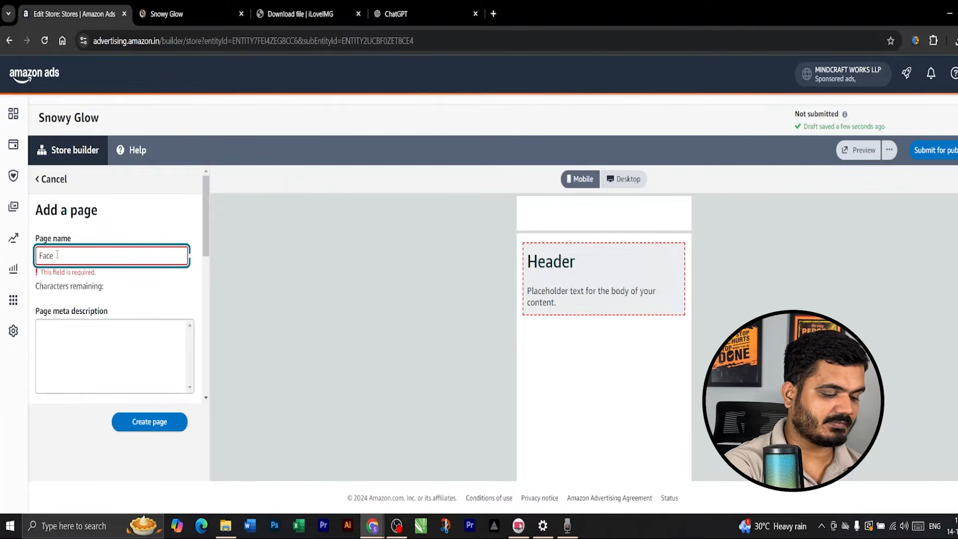
{"action": "type", "text": "ream"}
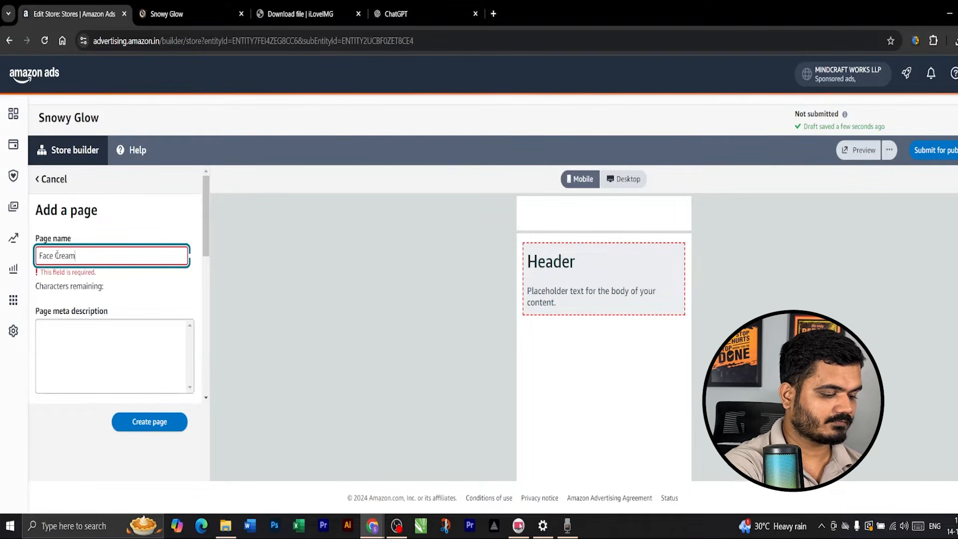
{"action": "left_click", "coordinate": [74, 322]}
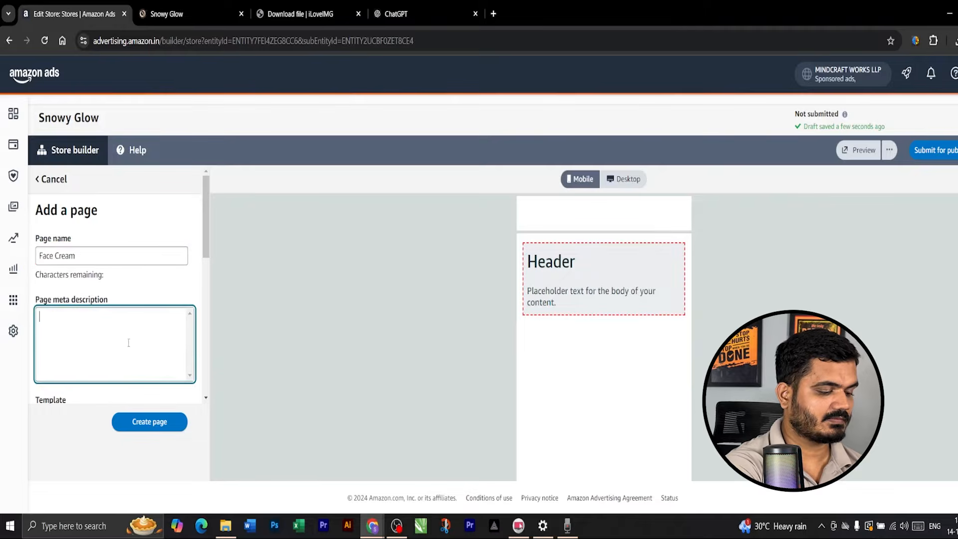
- Look through the templates offered for the Face Cream page
{"action": "scroll", "coordinate": [188, 276], "scroll_direction": "down", "scroll_amount": 2}
{"action": "scroll", "coordinate": [188, 276], "scroll_direction": "up", "scroll_amount": 1}
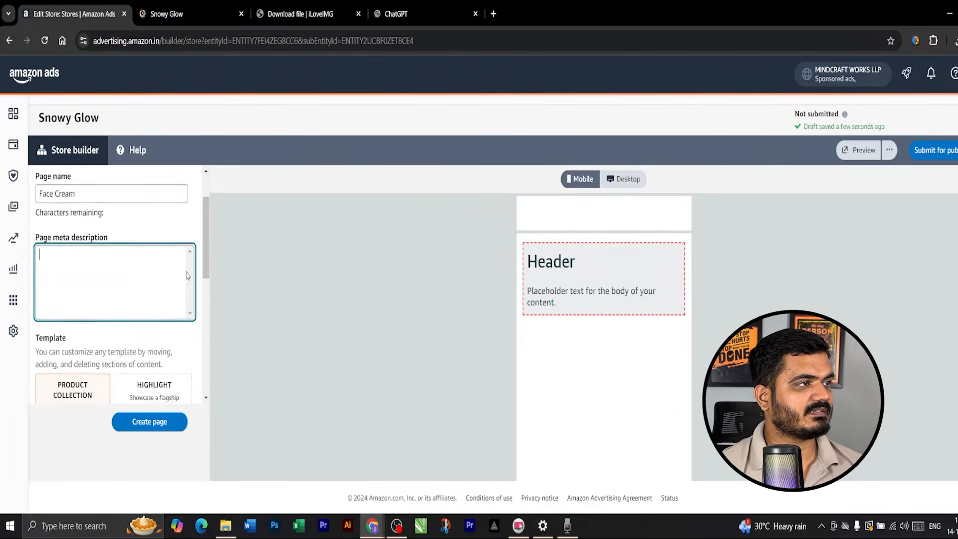
{"action": "scroll", "coordinate": [188, 276], "scroll_direction": "down", "scroll_amount": 3}
{"action": "scroll", "coordinate": [187, 276], "scroll_direction": "down", "scroll_amount": 5}
{"action": "scroll", "coordinate": [188, 276], "scroll_direction": "up", "scroll_amount": 10}
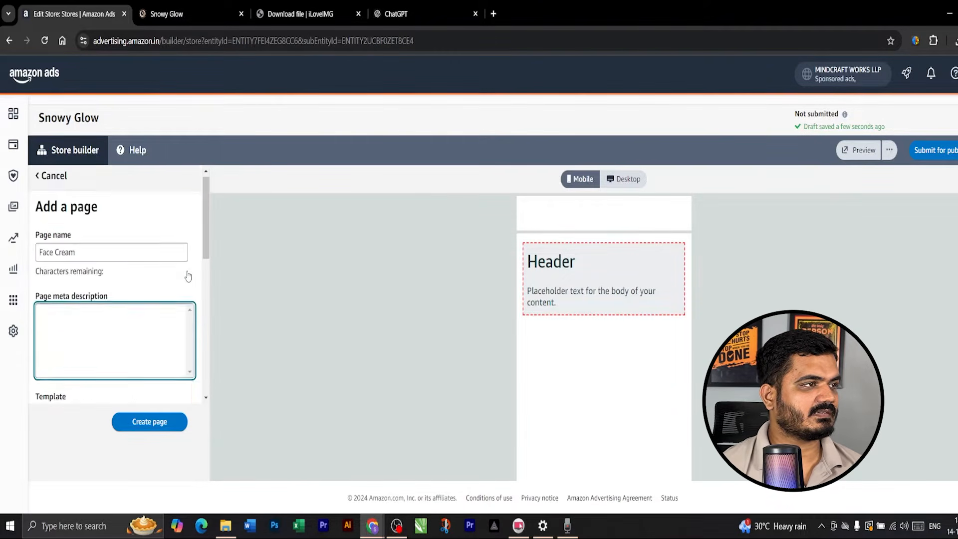
- Switch to ChatGPT and send the prompt "write above for snowy glow face cream page"
{"action": "scroll", "coordinate": [188, 275], "scroll_direction": "up", "scroll_amount": 3}
{"action": "left_click", "coordinate": [430, 1]}
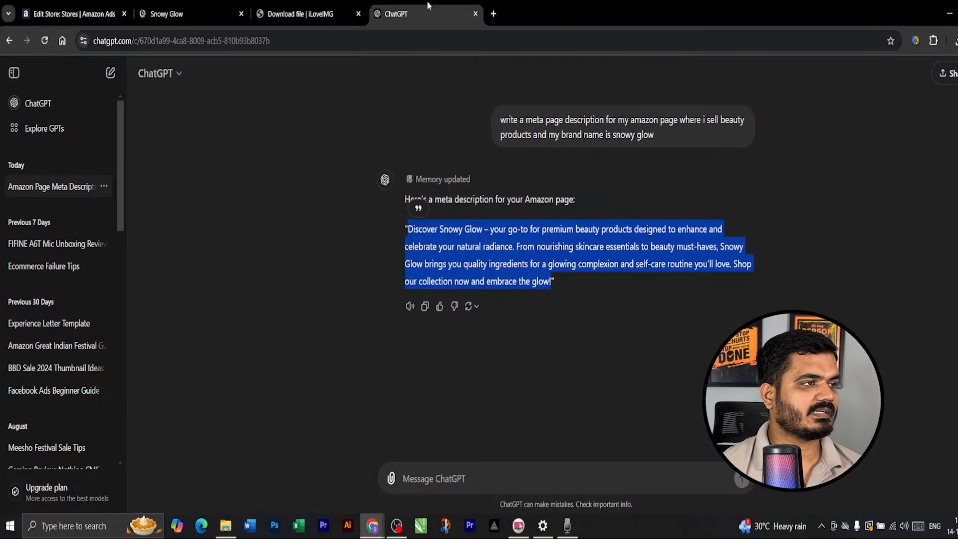
{"action": "left_click", "coordinate": [434, 486]}
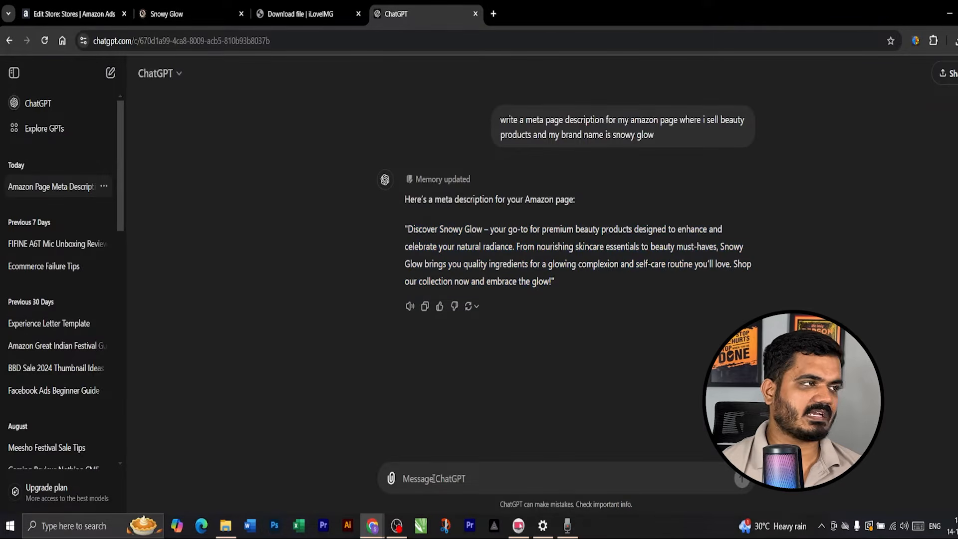
{"action": "type", "text": "write "}
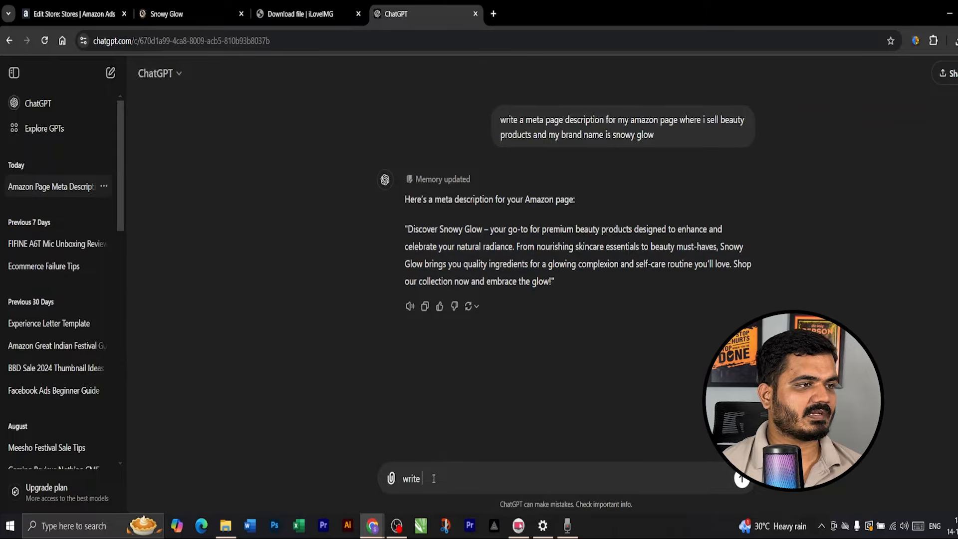
{"action": "type", "text": "abo"}
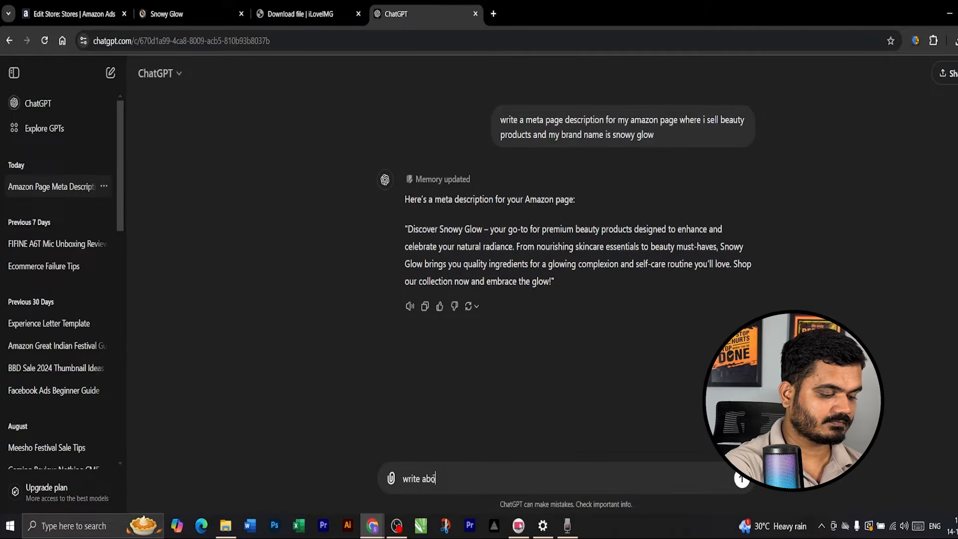
{"action": "type", "text": "ve for sn"}
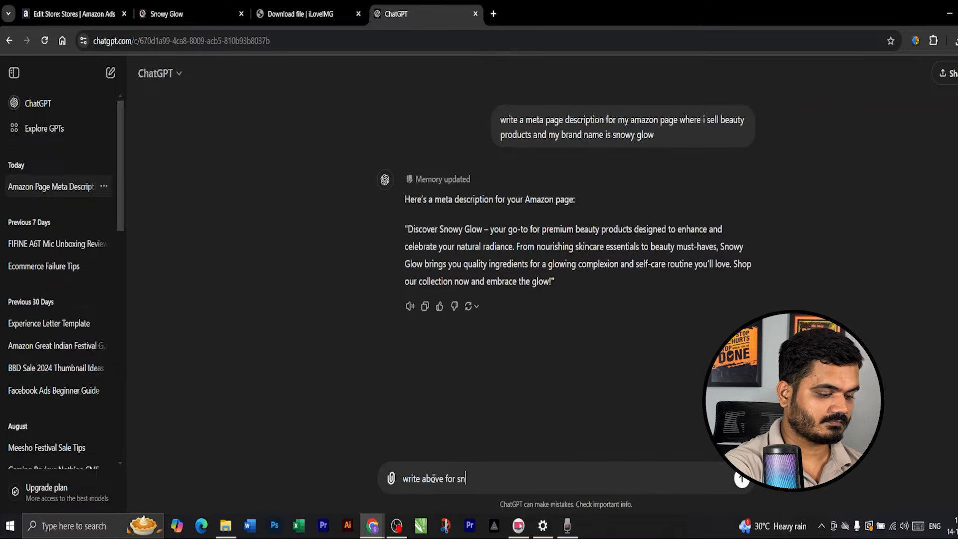
{"action": "type", "text": "owy glow "}
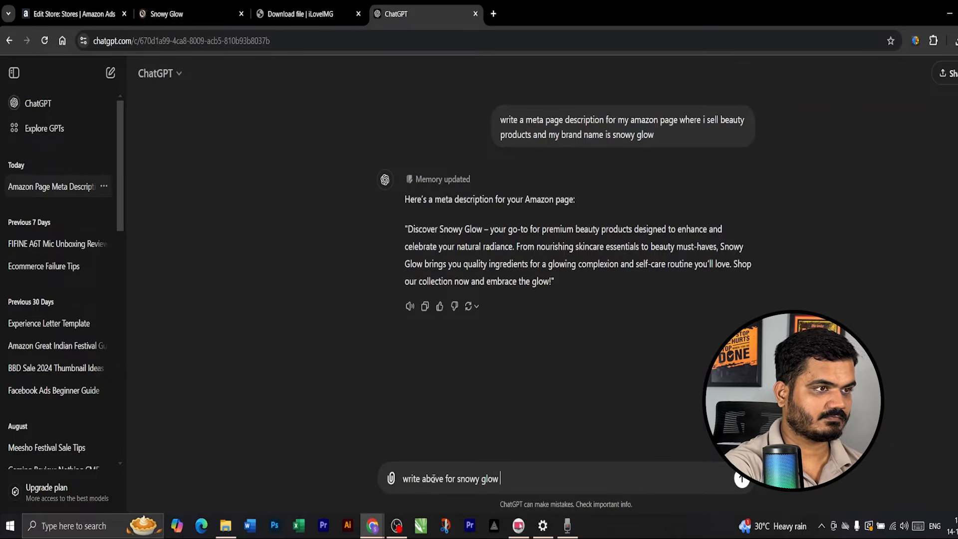
{"action": "type", "text": "face cream page"}
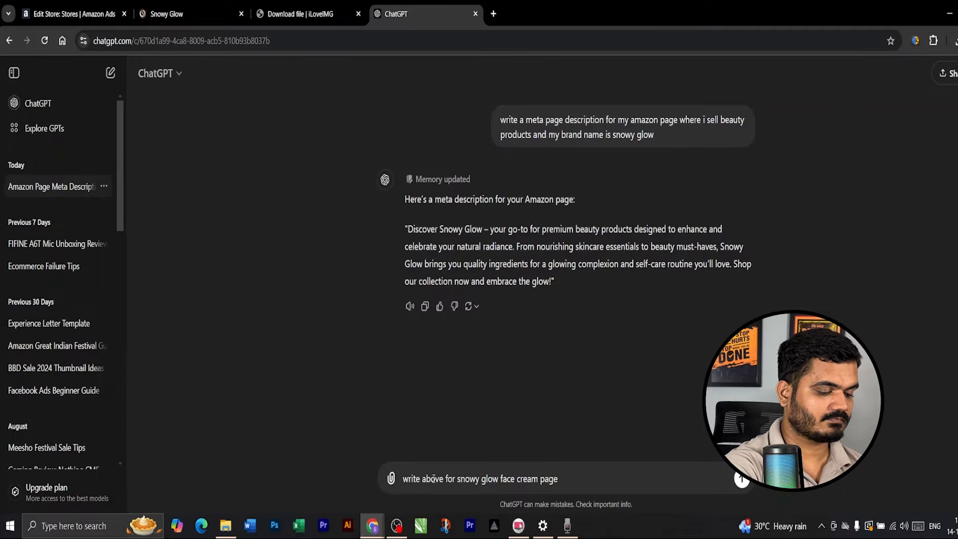
{"action": "key", "text": "Return"}
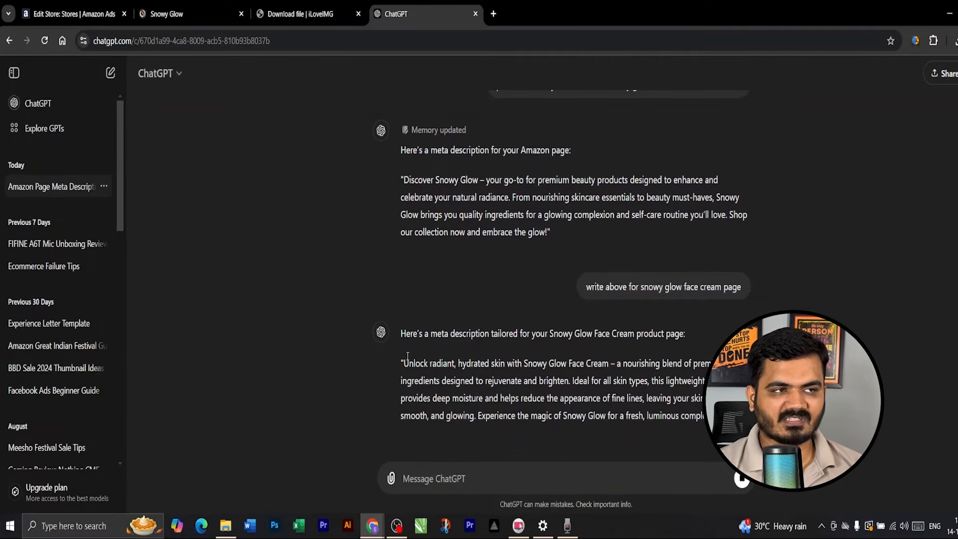
- Copy the generated face cream description and paste it into the Face Cream page's meta description in the Amazon Ads Store builder
{"action": "left_click_drag", "start_coordinate": [402, 373], "coordinate": [518, 373]}
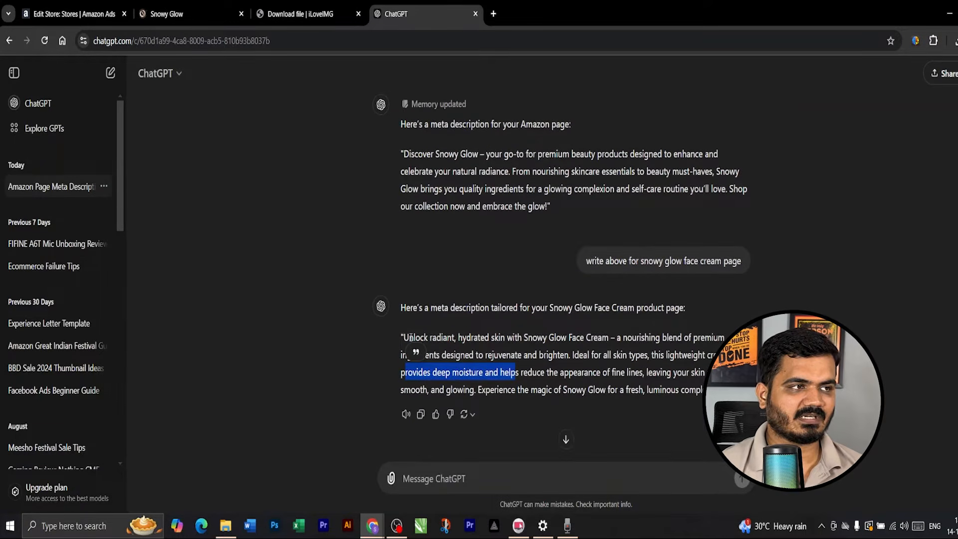
{"action": "left_click_drag", "start_coordinate": [405, 336], "coordinate": [702, 388]}
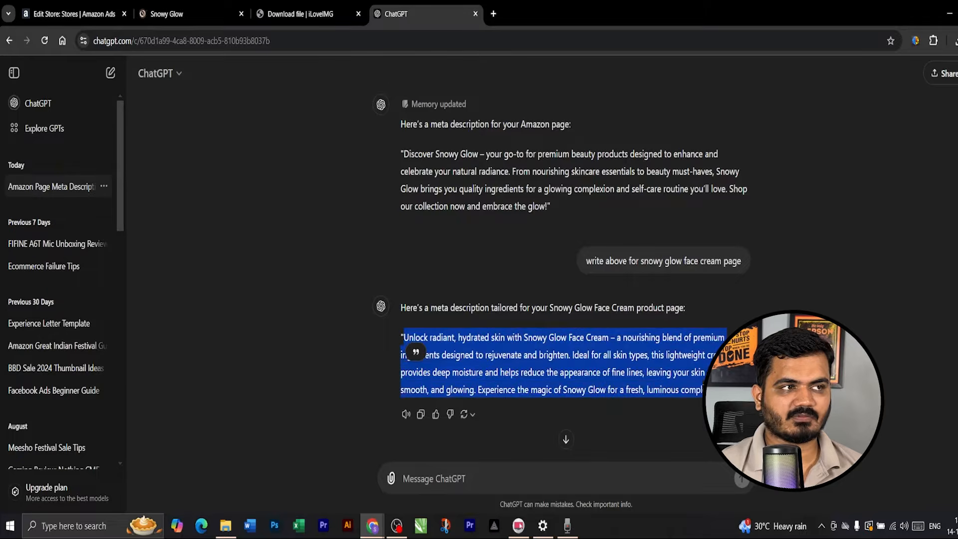
{"action": "right_click", "coordinate": [703, 375]}
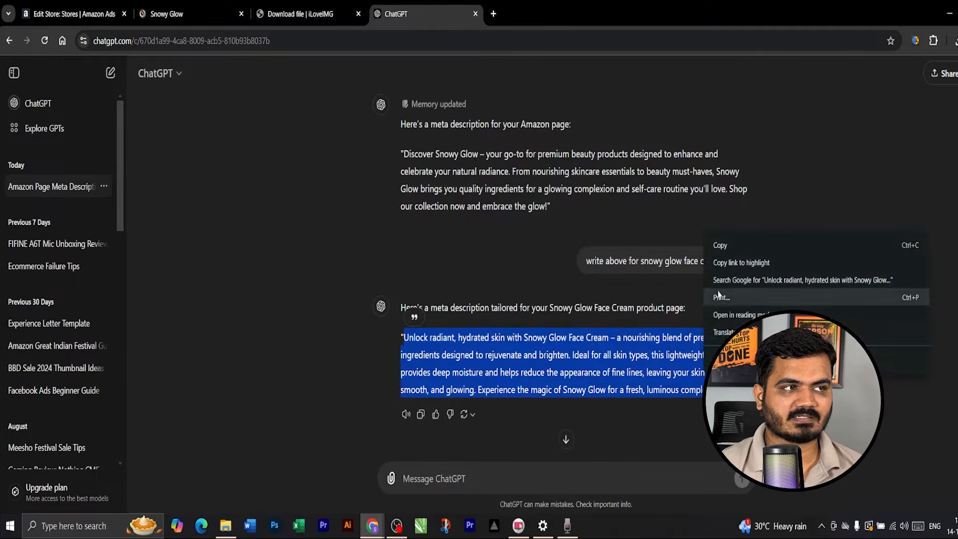
{"action": "left_click", "coordinate": [720, 250]}
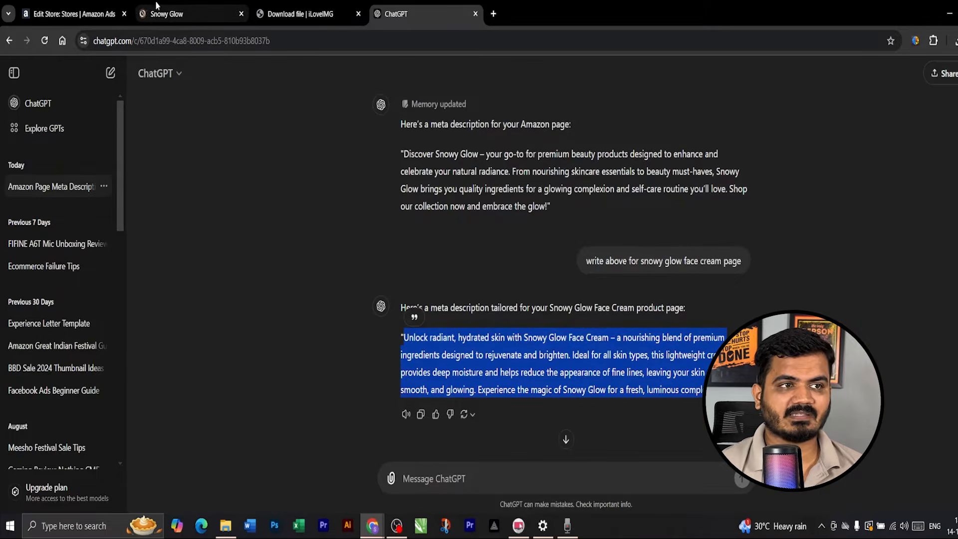
{"action": "left_click", "coordinate": [75, 14]}
{"action": "right_click", "coordinate": [50, 387]}
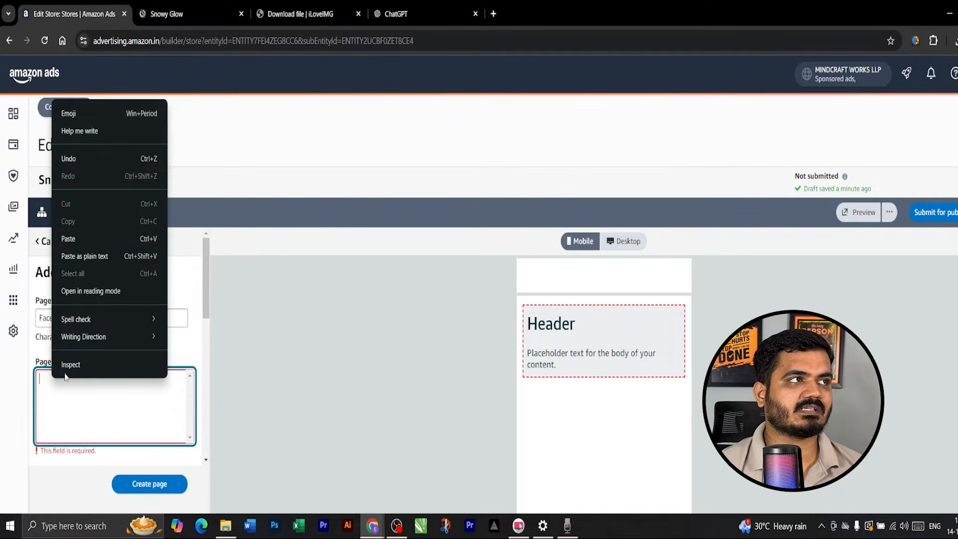
{"action": "left_click", "coordinate": [72, 238]}
{"action": "scroll", "coordinate": [115, 310], "scroll_direction": "down", "scroll_amount": 3}
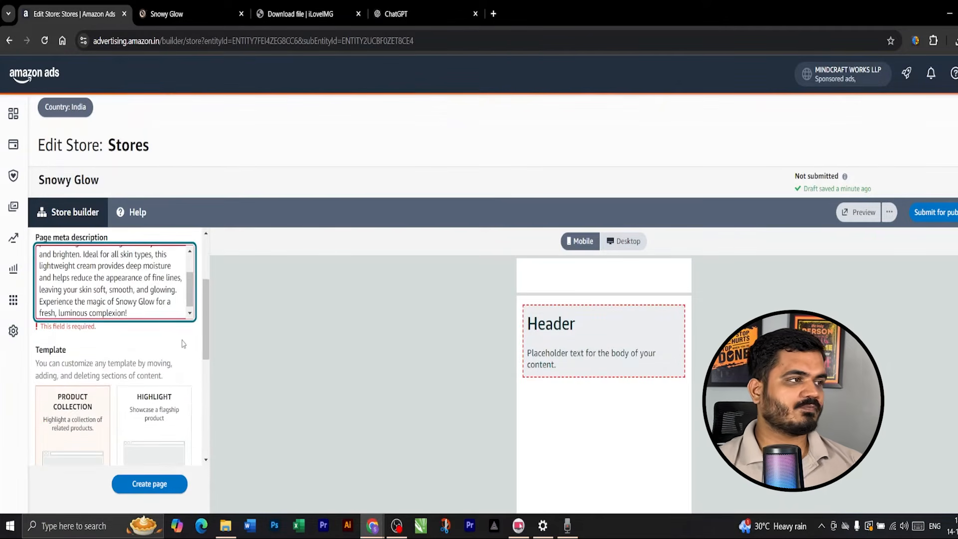
{"action": "left_click", "coordinate": [139, 299]}
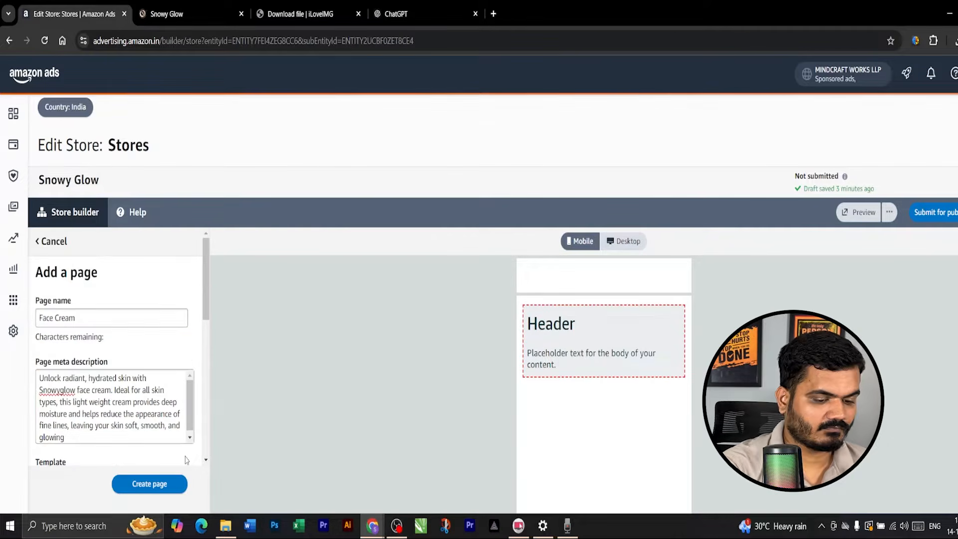
- Choose the Blank template for the Face Cream page and create the page
{"action": "scroll", "coordinate": [199, 347], "scroll_direction": "down", "scroll_amount": 2}
{"action": "scroll", "coordinate": [200, 347], "scroll_direction": "down", "scroll_amount": 3}
{"action": "scroll", "coordinate": [202, 342], "scroll_direction": "up", "scroll_amount": 6}
{"action": "scroll", "coordinate": [202, 347], "scroll_direction": "down", "scroll_amount": 5}
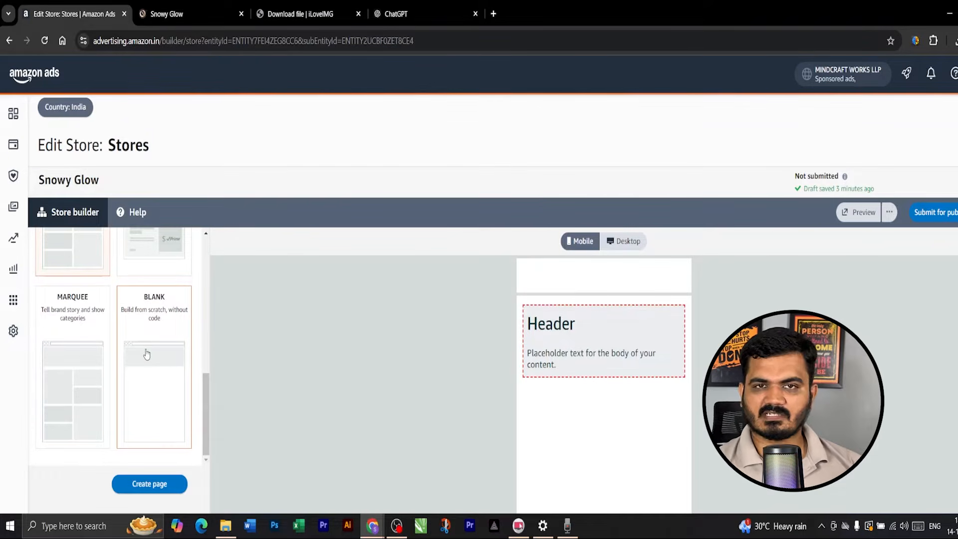
{"action": "left_click", "coordinate": [146, 354]}
{"action": "left_click", "coordinate": [146, 484]}
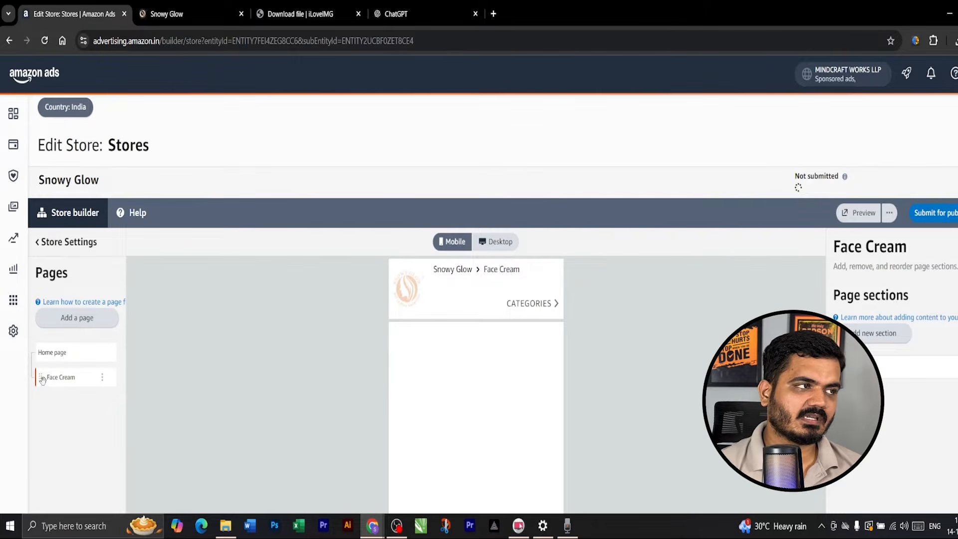
- Try to shift the Face Cream page to another level in the page list and open its page options
{"action": "mouse_move", "coordinate": [42, 380]}
{"action": "left_mouse_down"}
{"action": "mouse_move", "coordinate": [51, 374]}
{"action": "mouse_move", "coordinate": [40, 376]}
{"action": "mouse_move", "coordinate": [56, 381]}
{"action": "mouse_move", "coordinate": [49, 384]}
{"action": "left_mouse_up"}
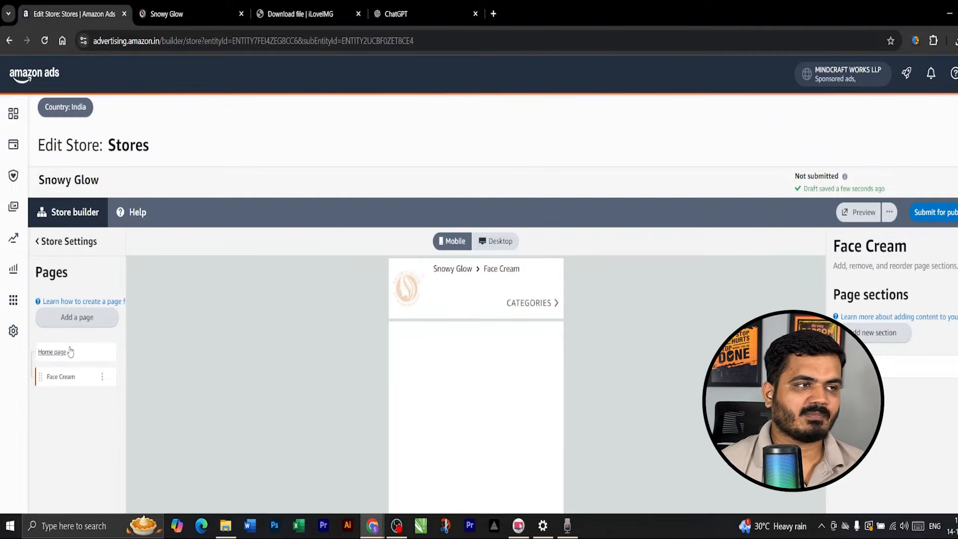
{"action": "left_click_drag", "start_coordinate": [39, 375], "coordinate": [51, 376]}
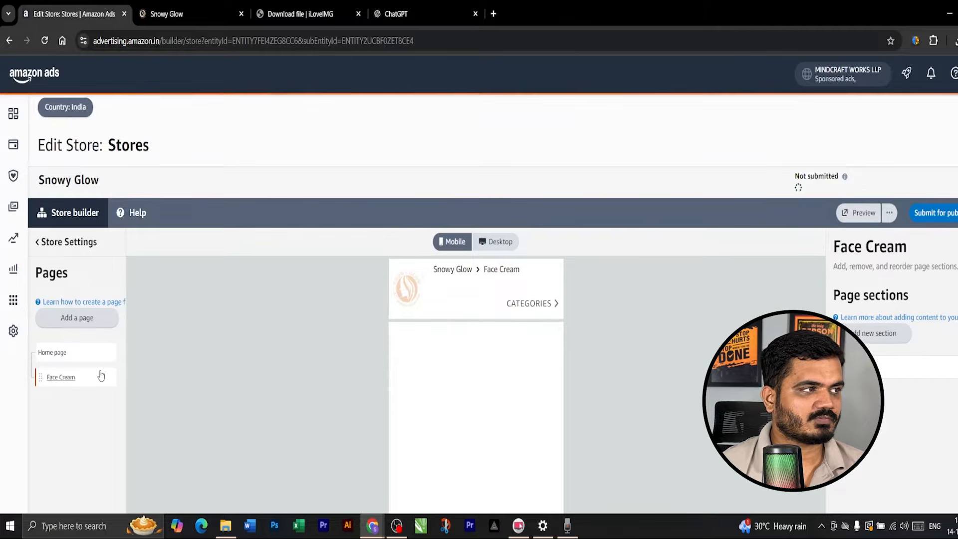
{"action": "left_click", "coordinate": [100, 377]}
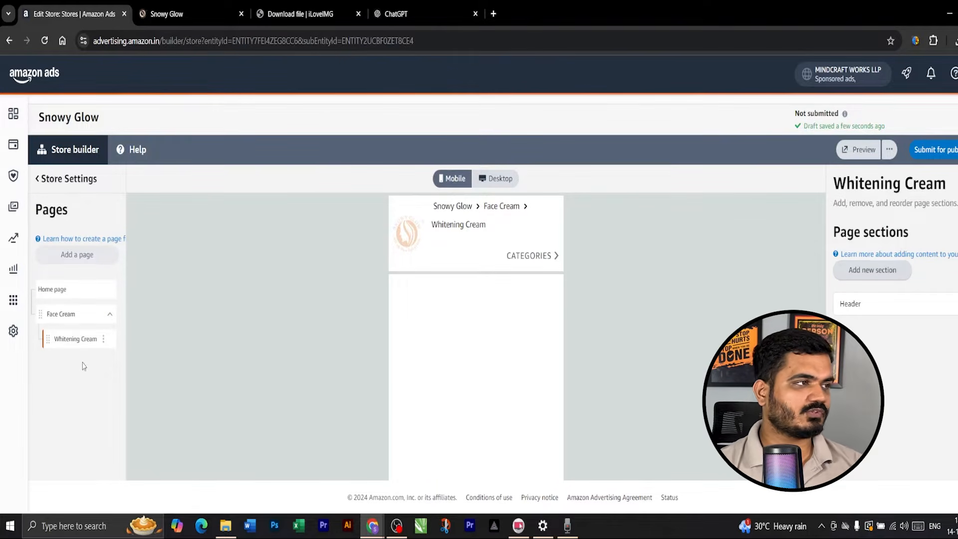
- Move the Whitening Cream page out to the same level as Face Cream and nest it back under Face Cream
{"action": "mouse_move", "coordinate": [27, 297]}
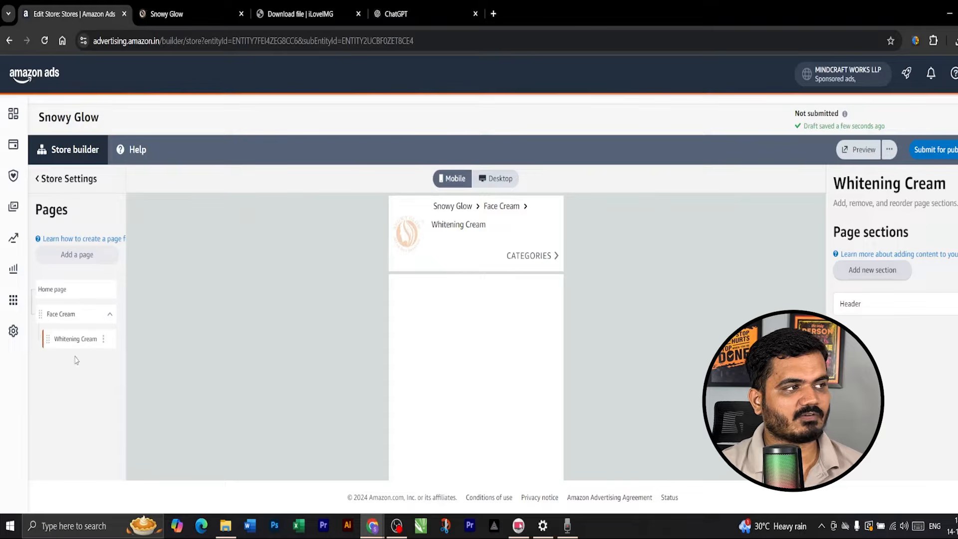
{"action": "left_click_drag", "start_coordinate": [48, 339], "coordinate": [37, 340]}
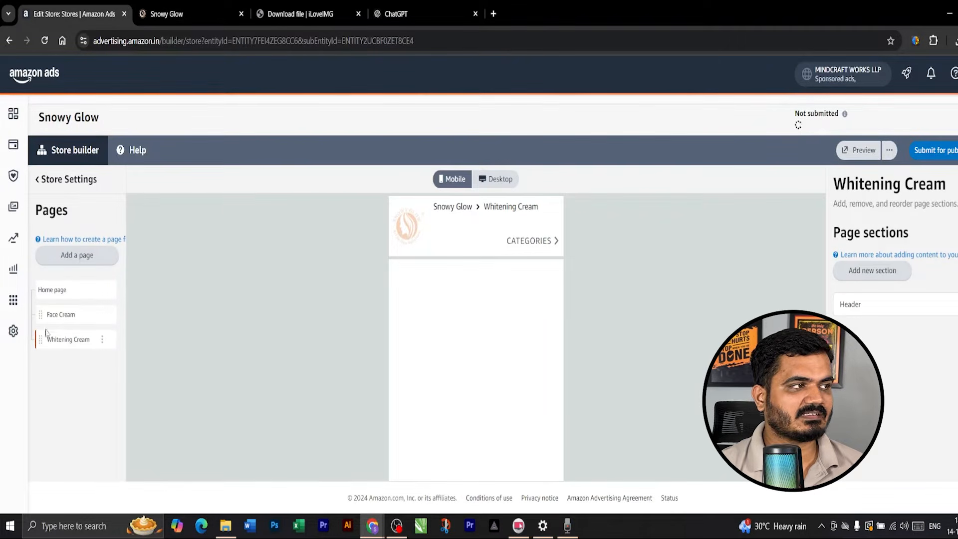
{"action": "left_click_drag", "start_coordinate": [39, 341], "coordinate": [49, 341]}
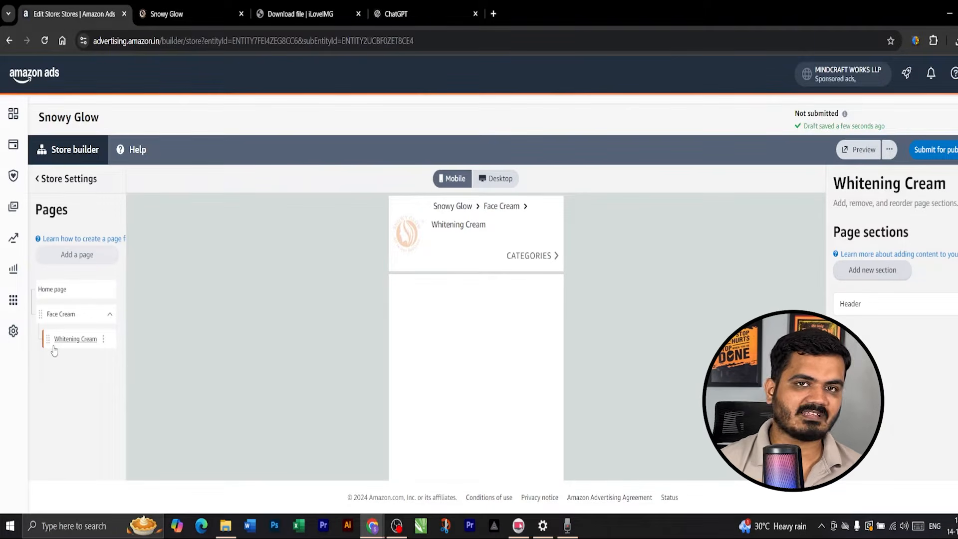
- Upload "brand page snowy Glow" from the snowyglow folder on the Desktop as the home page's header image
{"action": "left_click", "coordinate": [72, 289]}
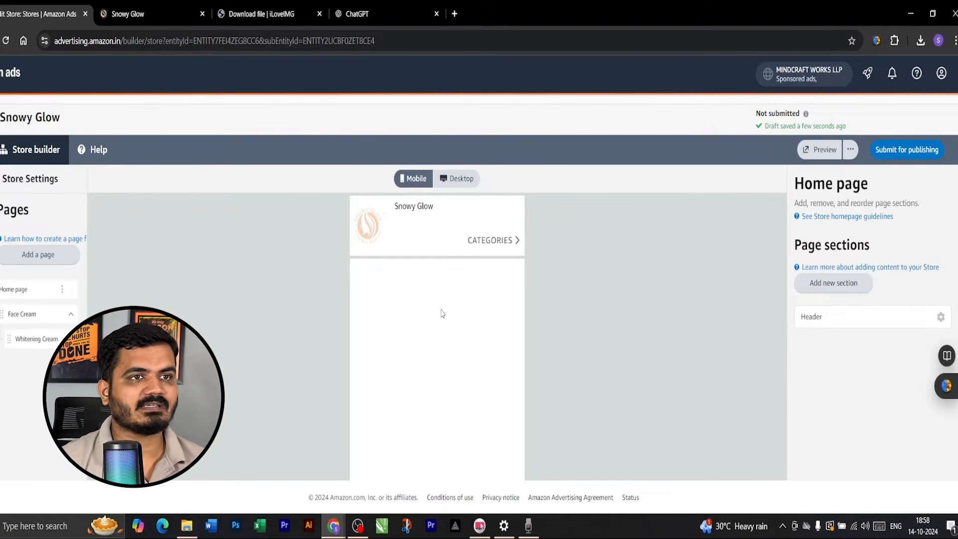
{"action": "left_click", "coordinate": [831, 325]}
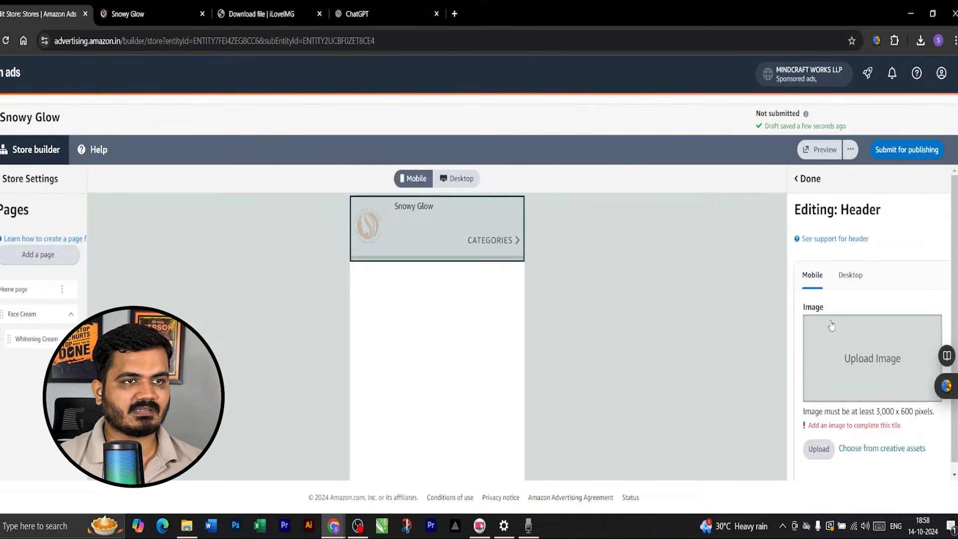
{"action": "left_click", "coordinate": [850, 360]}
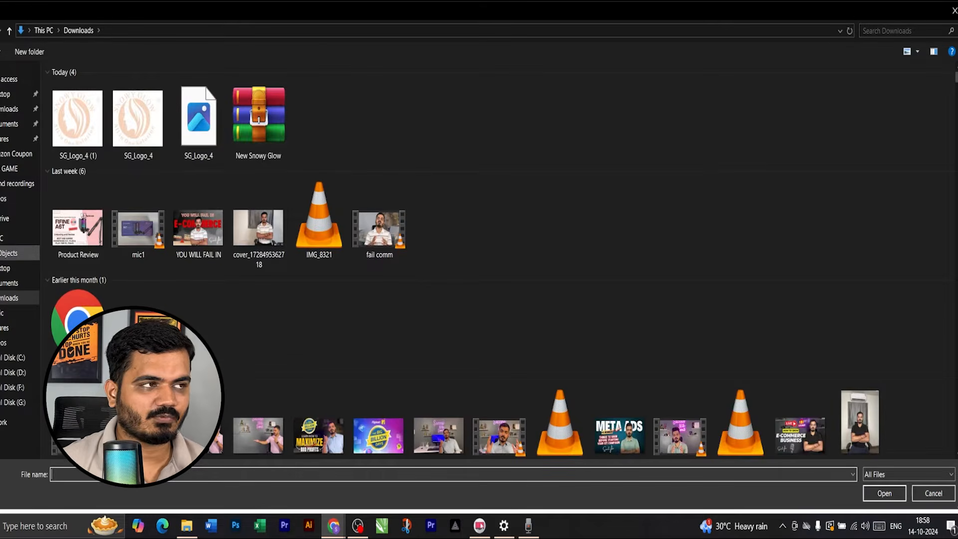
{"action": "left_click", "coordinate": [12, 268]}
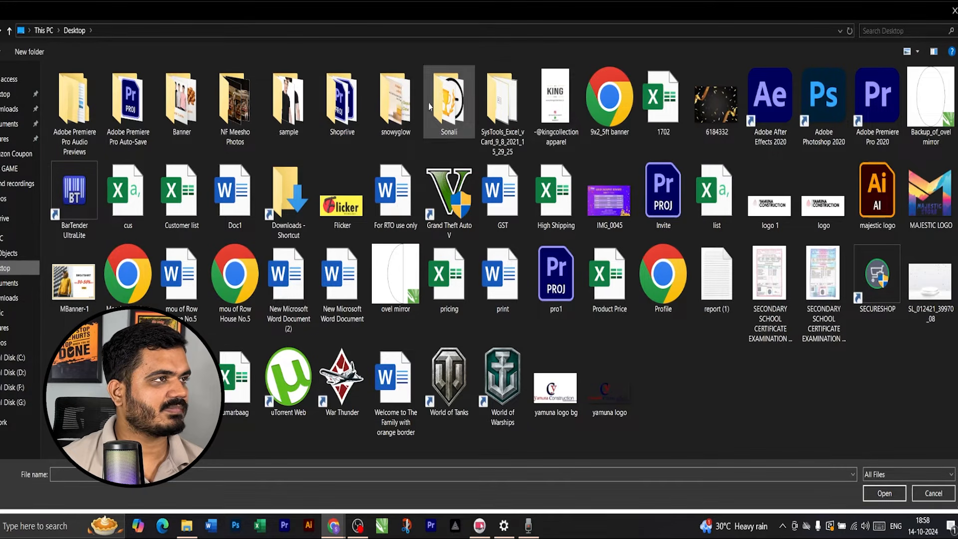
{"action": "double_click", "coordinate": [402, 107]}
{"action": "left_click", "coordinate": [393, 118]}
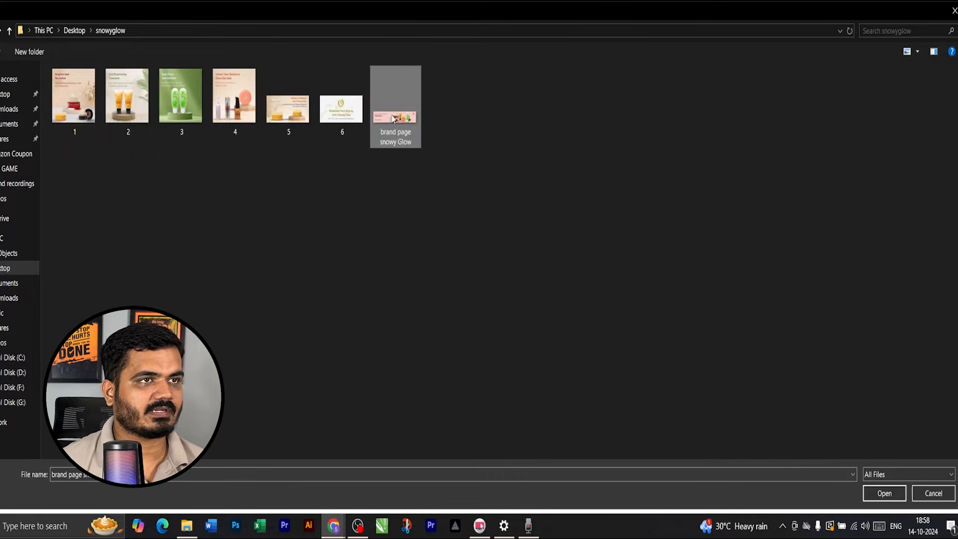
{"action": "left_click", "coordinate": [898, 494]}
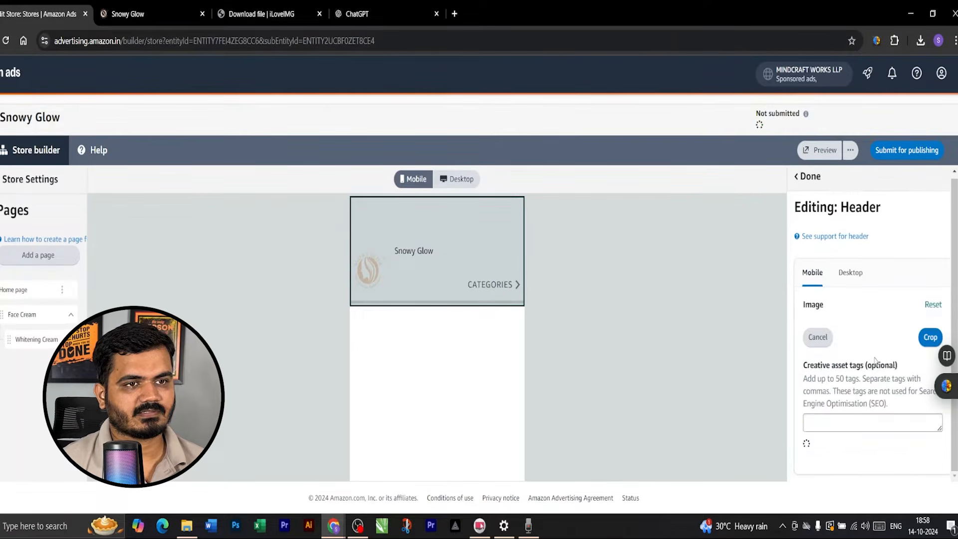
- Check the header image's crop settings and compare how the header looks in the desktop and mobile versions
{"action": "scroll", "coordinate": [811, 343], "scroll_direction": "down", "scroll_amount": 1}
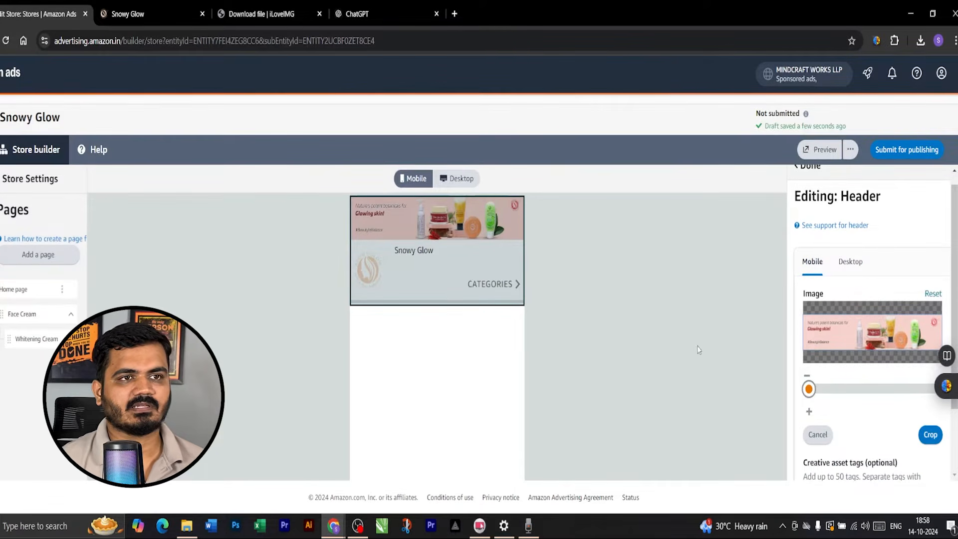
{"action": "scroll", "coordinate": [814, 349], "scroll_direction": "down", "scroll_amount": 2}
{"action": "mouse_move", "coordinate": [810, 306]}
{"action": "left_mouse_down"}
{"action": "mouse_move", "coordinate": [821, 305]}
{"action": "mouse_move", "coordinate": [807, 305]}
{"action": "left_mouse_up"}
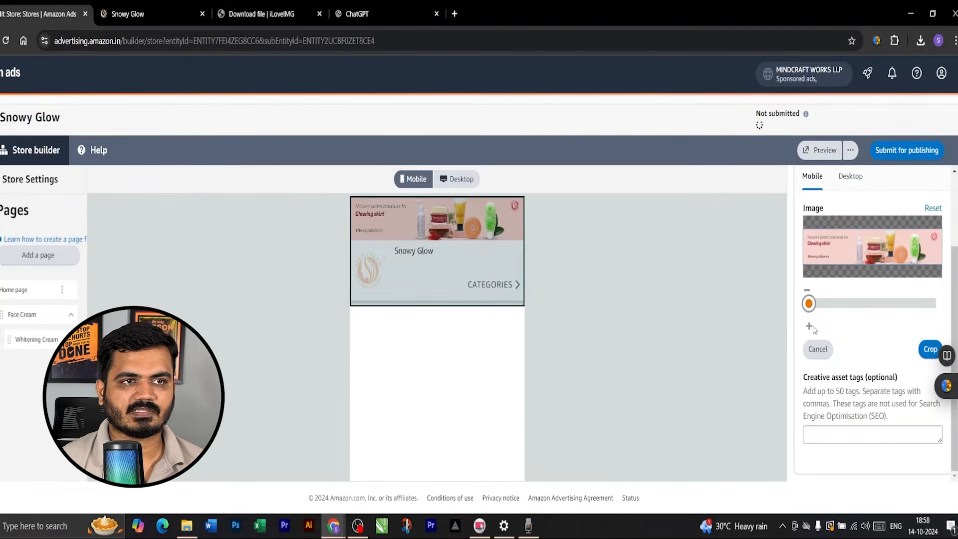
{"action": "scroll", "coordinate": [868, 394], "scroll_direction": "up", "scroll_amount": 2}
{"action": "scroll", "coordinate": [872, 402], "scroll_direction": "down", "scroll_amount": 2}
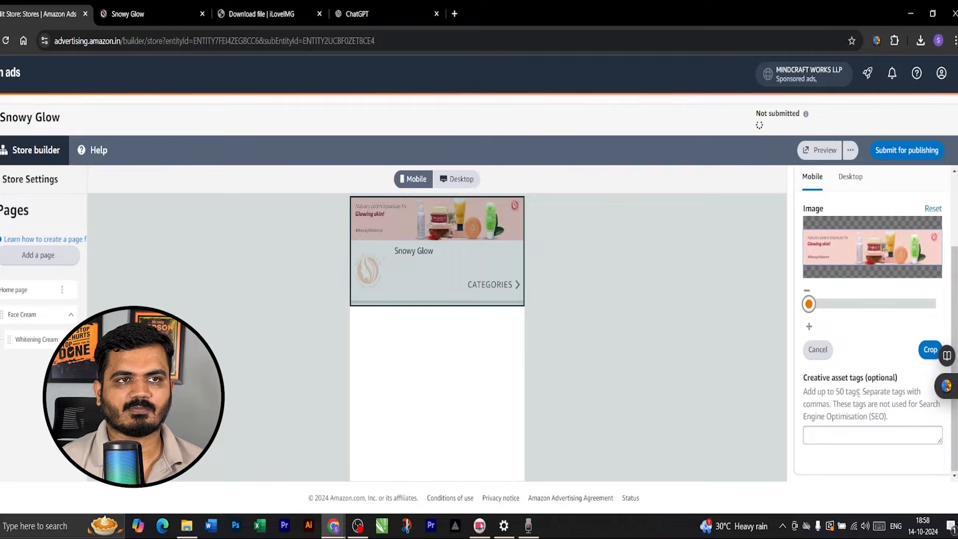
{"action": "scroll", "coordinate": [840, 412], "scroll_direction": "up", "scroll_amount": 2}
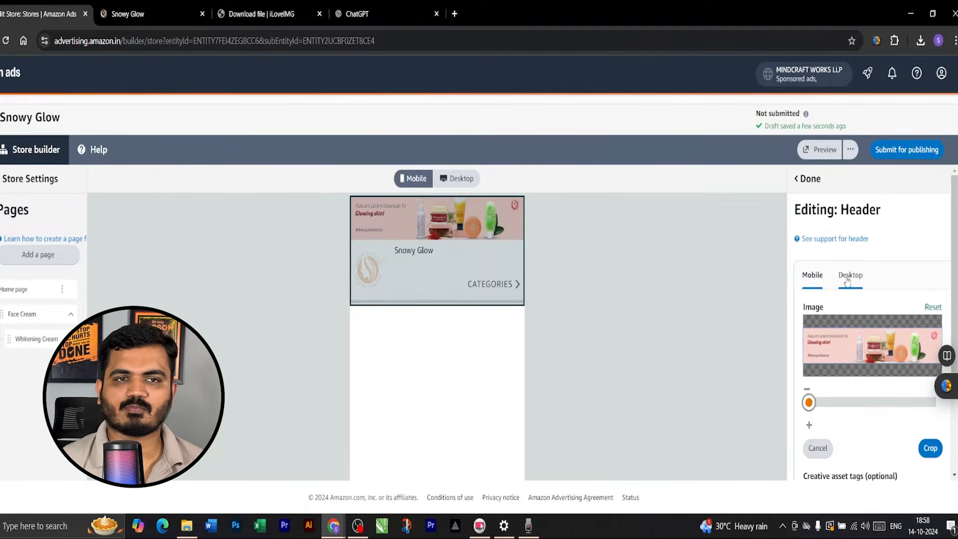
{"action": "left_click", "coordinate": [847, 279]}
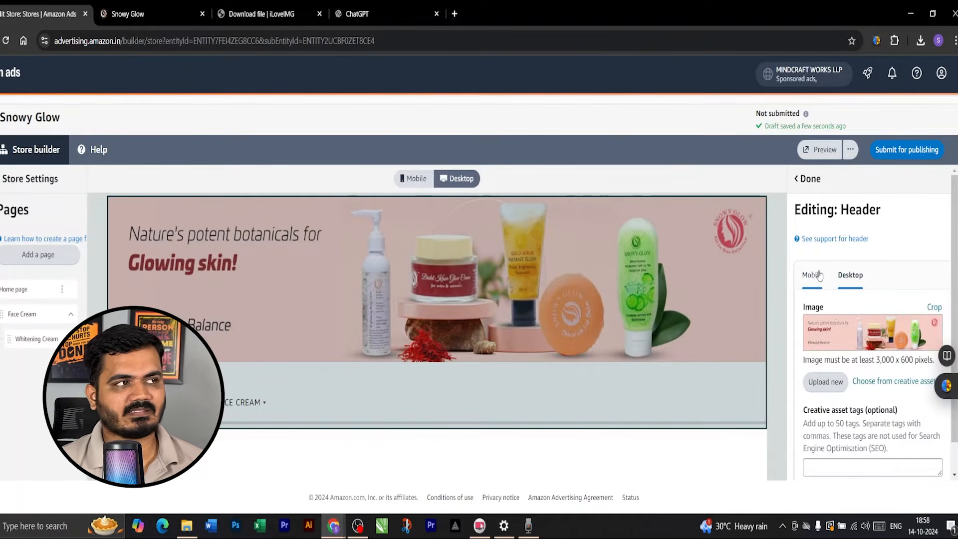
{"action": "left_click", "coordinate": [816, 277]}
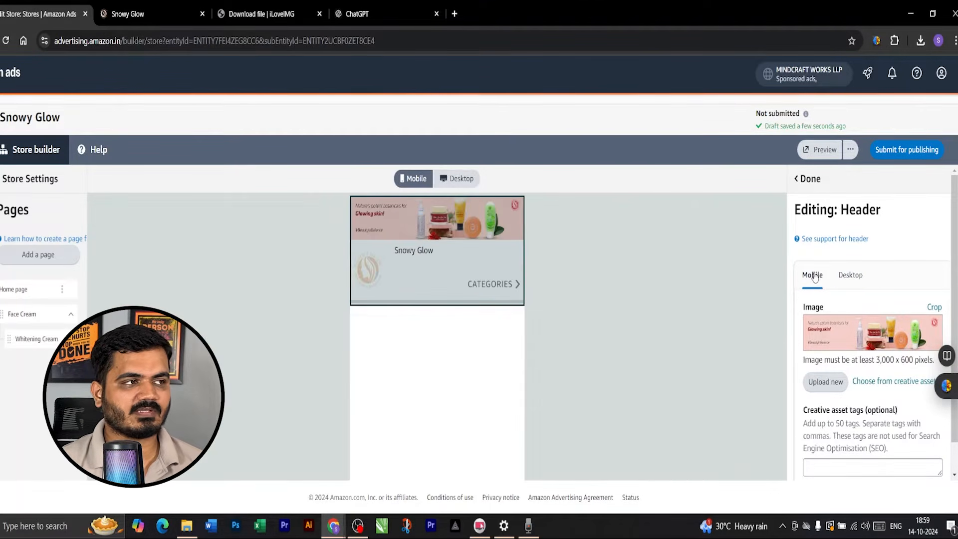
- Finish editing the header and start adding a new section to the home page
{"action": "left_click", "coordinate": [804, 178]}
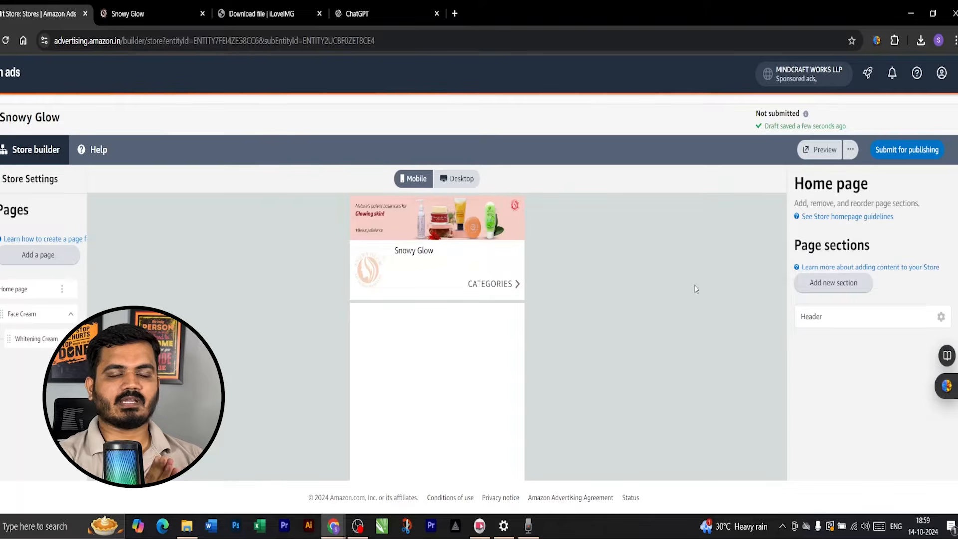
{"action": "left_click", "coordinate": [815, 291]}
{"action": "scroll", "coordinate": [863, 305], "scroll_direction": "down", "scroll_amount": 6}
{"action": "scroll", "coordinate": [868, 308], "scroll_direction": "down", "scroll_amount": 10}
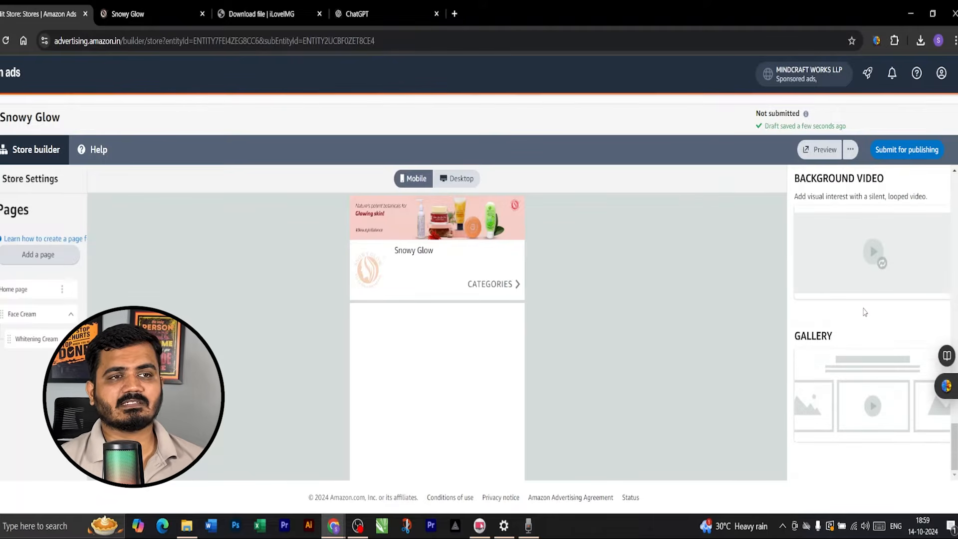
{"action": "scroll", "coordinate": [864, 312], "scroll_direction": "up", "scroll_amount": 10}
{"action": "scroll", "coordinate": [861, 315], "scroll_direction": "up", "scroll_amount": 5}
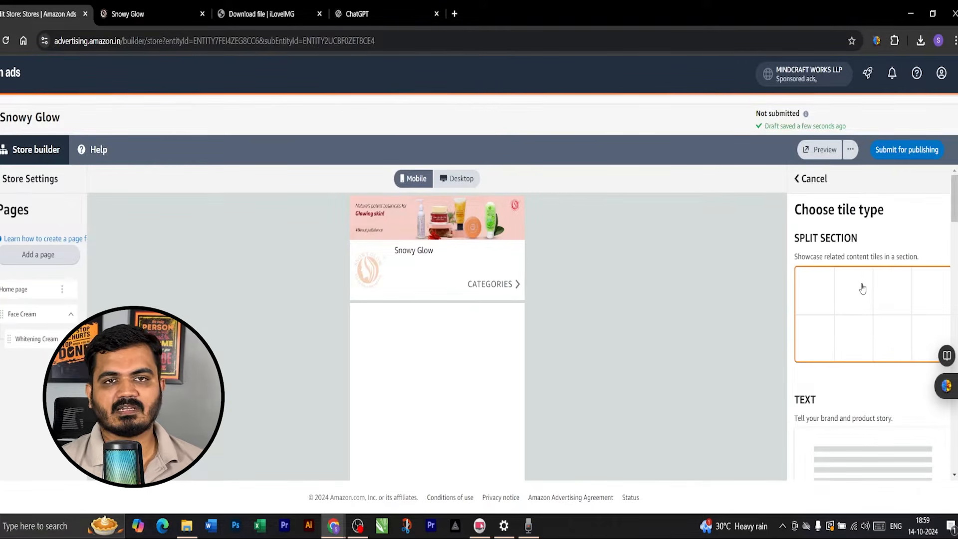
- Examine the available tile types one by one, from Split Section and Text through the product and video tiles to Gallery
{"action": "scroll", "coordinate": [867, 312], "scroll_direction": "down", "scroll_amount": 3}
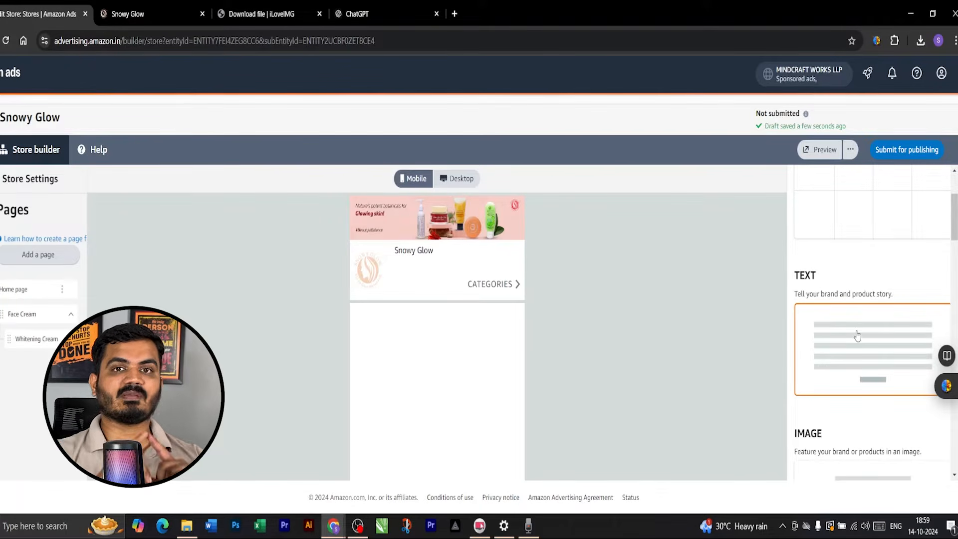
{"action": "scroll", "coordinate": [857, 336], "scroll_direction": "down", "scroll_amount": 4}
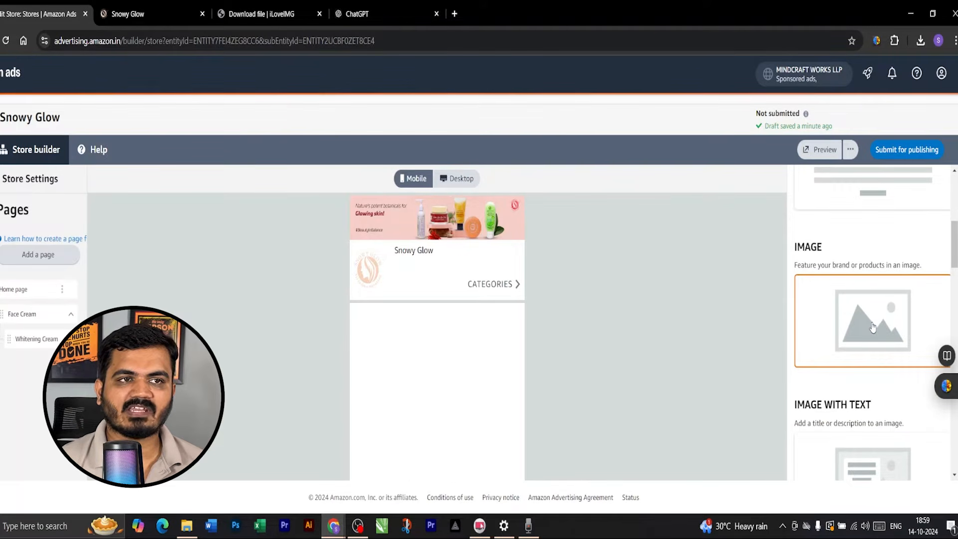
{"action": "scroll", "coordinate": [872, 327], "scroll_direction": "down", "scroll_amount": 4}
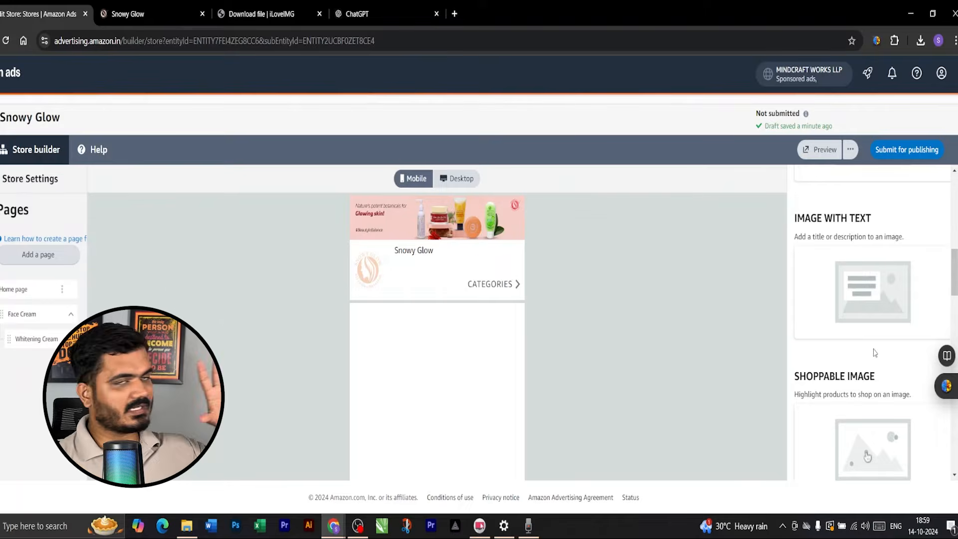
{"action": "scroll", "coordinate": [874, 352], "scroll_direction": "down", "scroll_amount": 2}
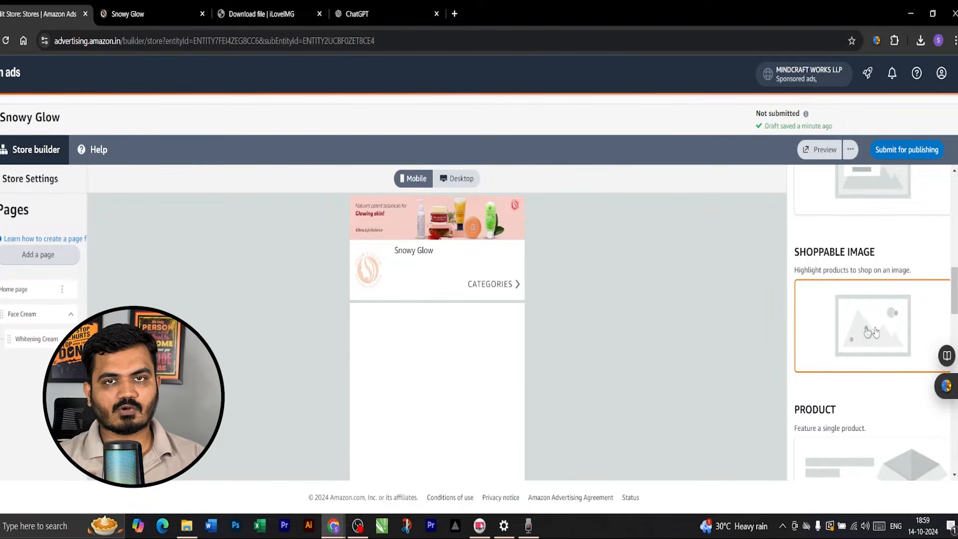
{"action": "scroll", "coordinate": [873, 349], "scroll_direction": "down", "scroll_amount": 3}
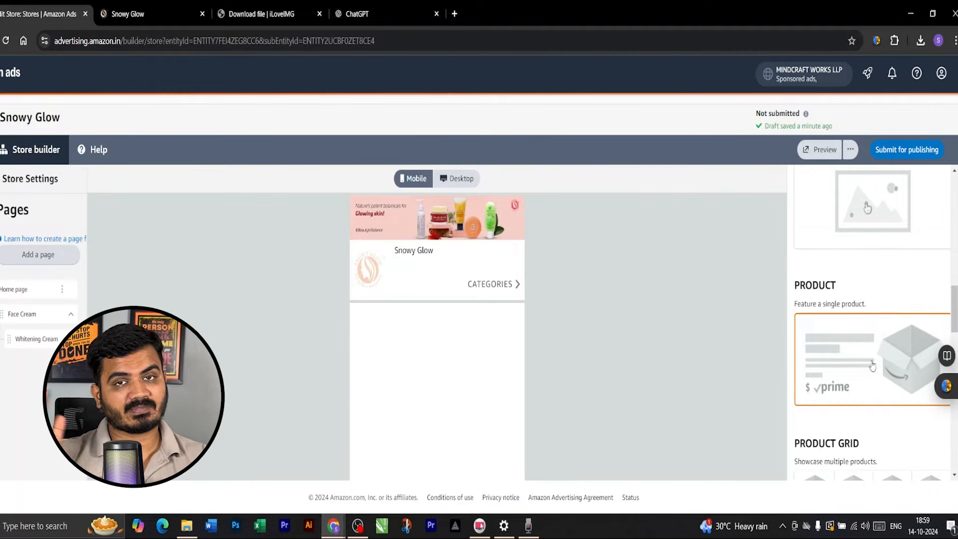
{"action": "scroll", "coordinate": [872, 366], "scroll_direction": "down", "scroll_amount": 4}
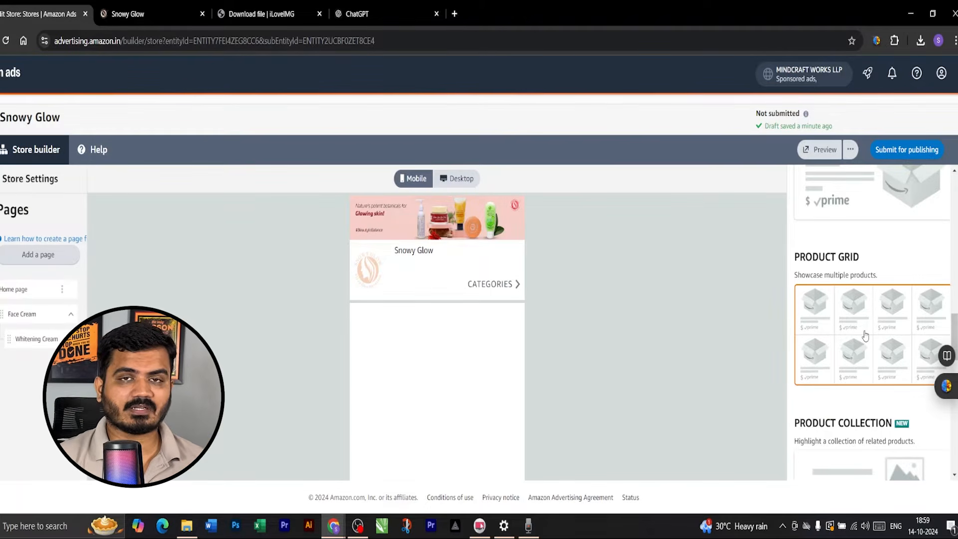
{"action": "scroll", "coordinate": [870, 344], "scroll_direction": "down", "scroll_amount": 5}
{"action": "scroll", "coordinate": [875, 289], "scroll_direction": "down", "scroll_amount": 1}
{"action": "scroll", "coordinate": [873, 306], "scroll_direction": "up", "scroll_amount": 3}
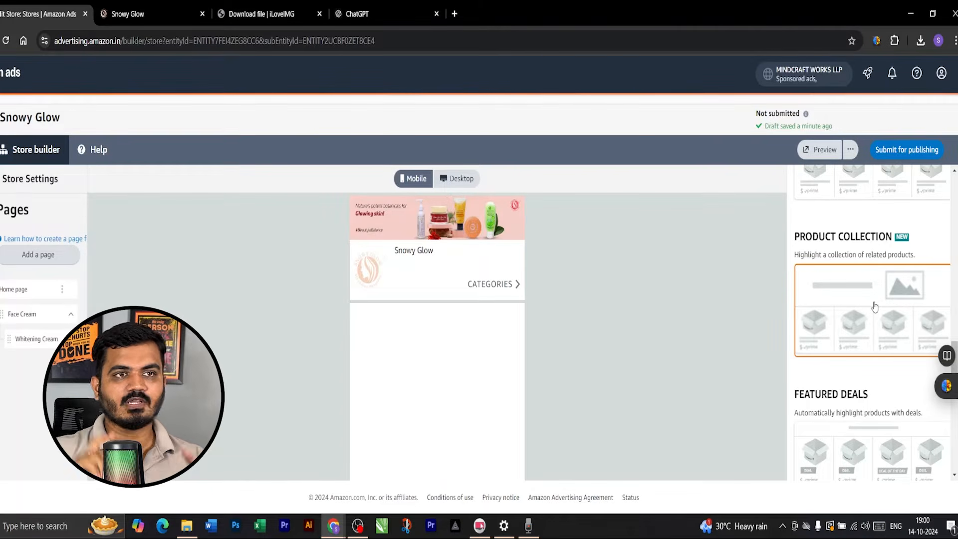
{"action": "scroll", "coordinate": [874, 306], "scroll_direction": "down", "scroll_amount": 3}
{"action": "scroll", "coordinate": [877, 319], "scroll_direction": "down", "scroll_amount": 1}
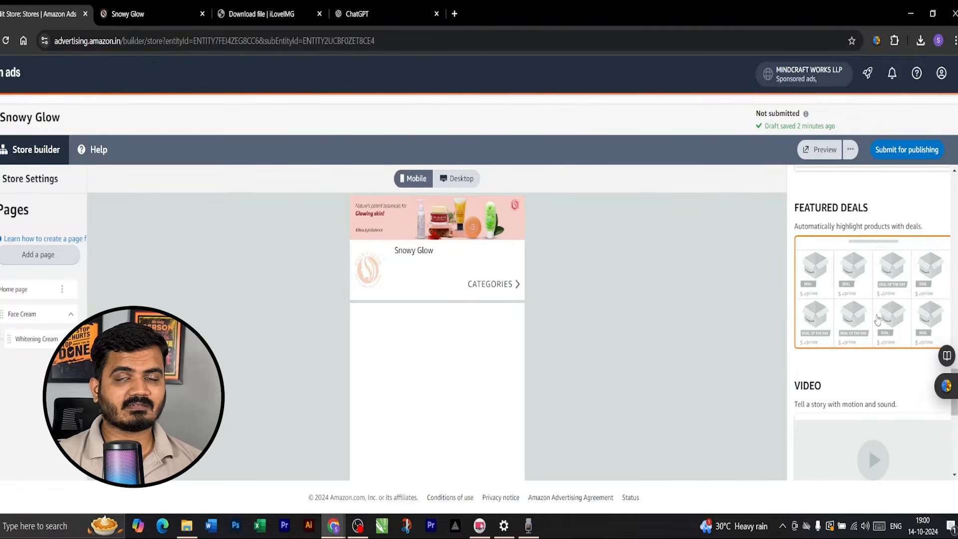
{"action": "scroll", "coordinate": [877, 319], "scroll_direction": "down", "scroll_amount": 3}
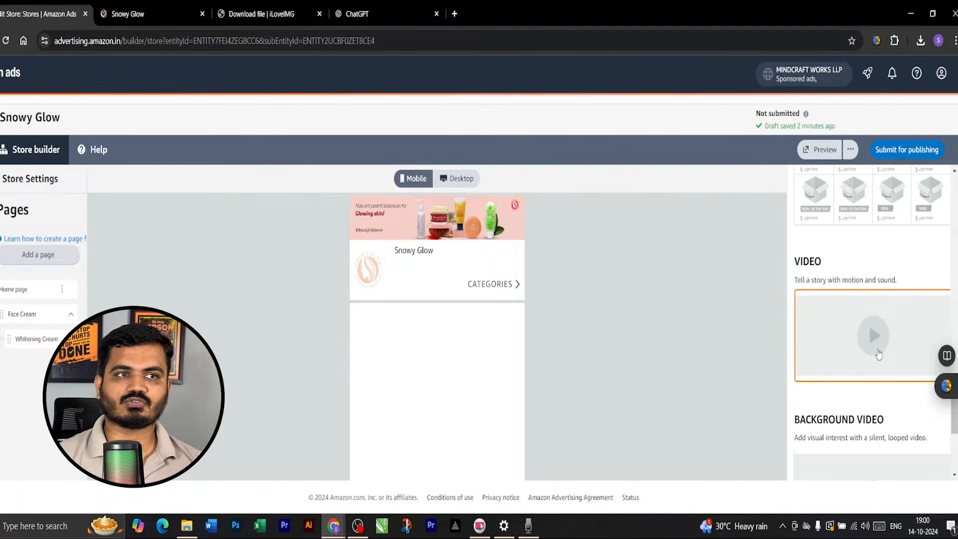
{"action": "scroll", "coordinate": [876, 360], "scroll_direction": "down", "scroll_amount": 5}
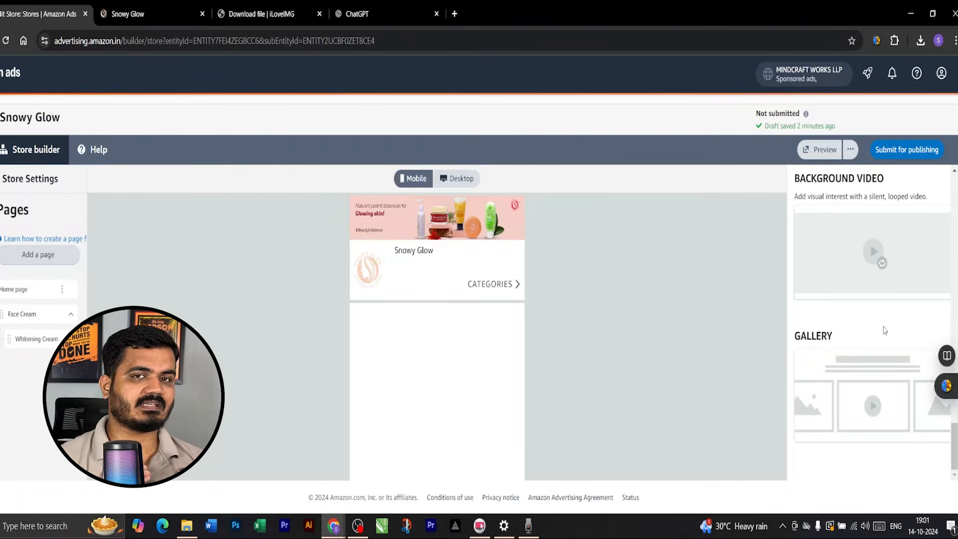
{"action": "scroll", "coordinate": [895, 320], "scroll_direction": "down", "scroll_amount": 5}
{"action": "scroll", "coordinate": [896, 319], "scroll_direction": "up", "scroll_amount": 15}
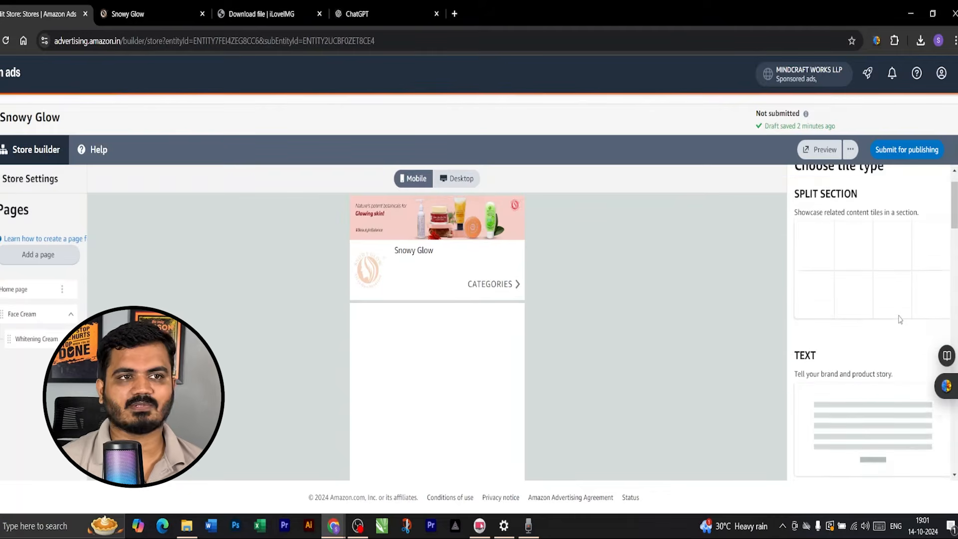
- Add an Image tile below the header on the home page
{"action": "scroll", "coordinate": [898, 324], "scroll_direction": "down", "scroll_amount": 3}
{"action": "scroll", "coordinate": [898, 323], "scroll_direction": "down", "scroll_amount": 6}
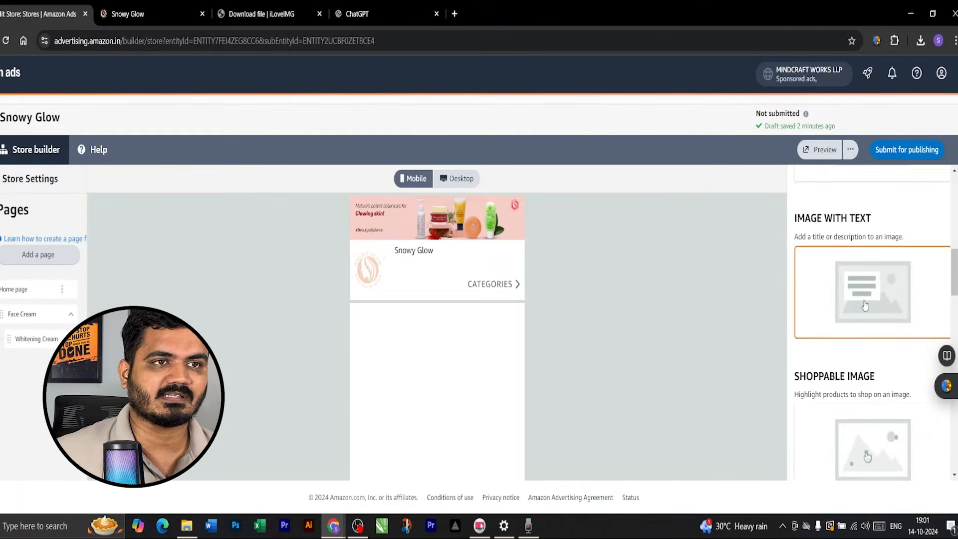
{"action": "scroll", "coordinate": [849, 249], "scroll_direction": "up", "scroll_amount": 4}
{"action": "scroll", "coordinate": [848, 260], "scroll_direction": "down", "scroll_amount": 3}
{"action": "scroll", "coordinate": [858, 270], "scroll_direction": "up", "scroll_amount": 4}
{"action": "left_click", "coordinate": [872, 407]}
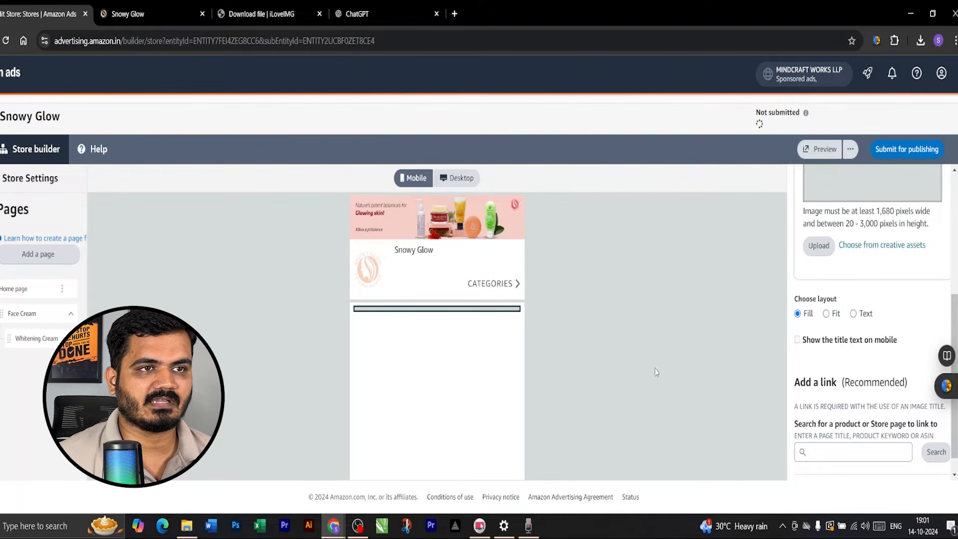
- Upload image "6" from the snowyglow folder on the Desktop as the mobile picture of the new image tile
{"action": "scroll", "coordinate": [898, 307], "scroll_direction": "up", "scroll_amount": 3}
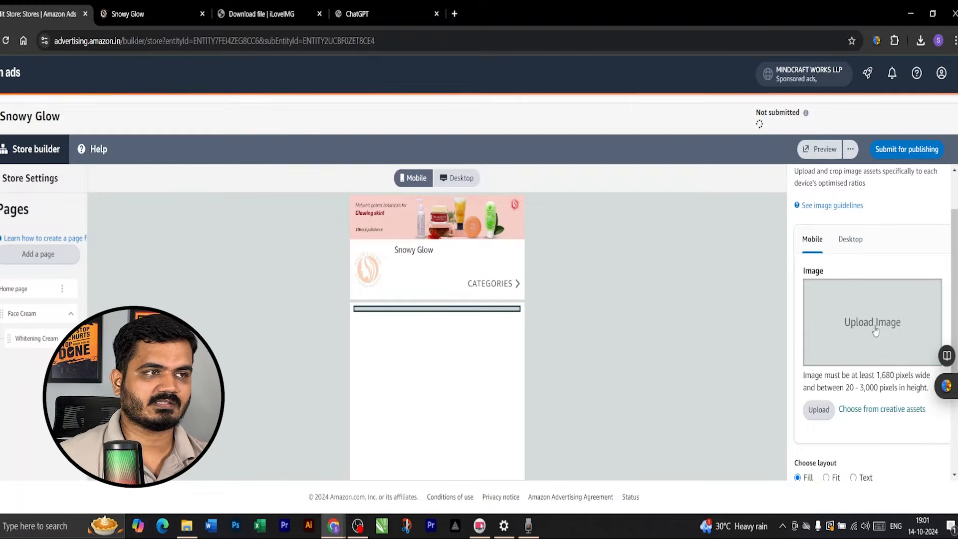
{"action": "left_click", "coordinate": [806, 286]}
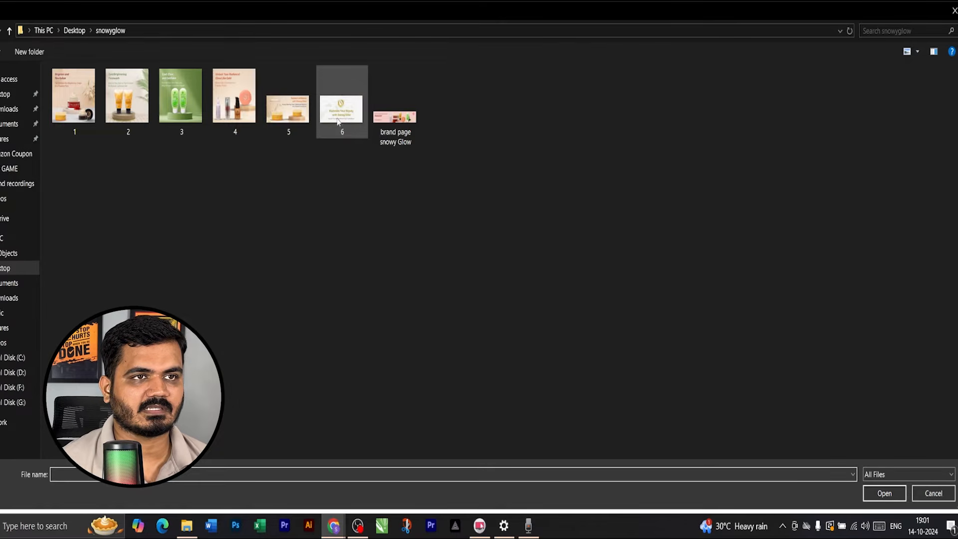
{"action": "left_click", "coordinate": [338, 119]}
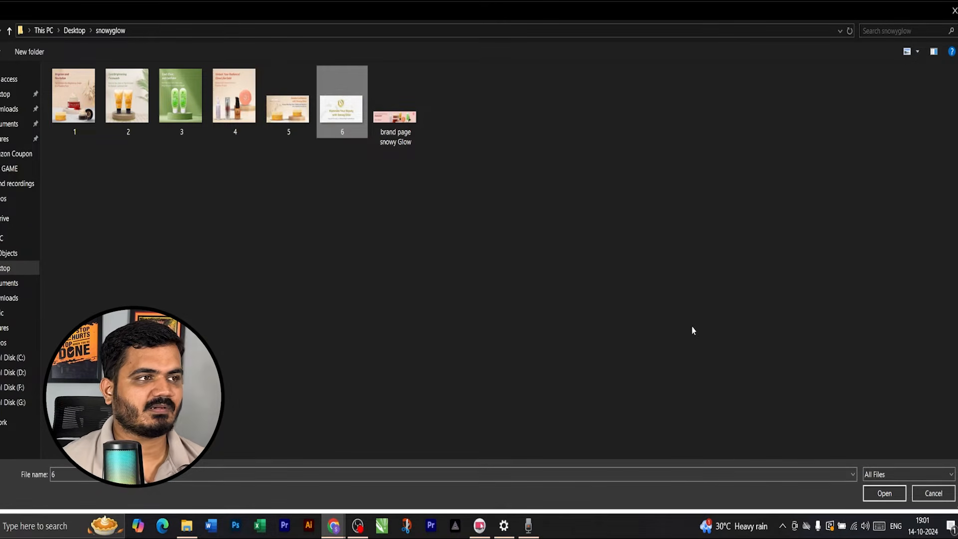
{"action": "left_click", "coordinate": [884, 494]}
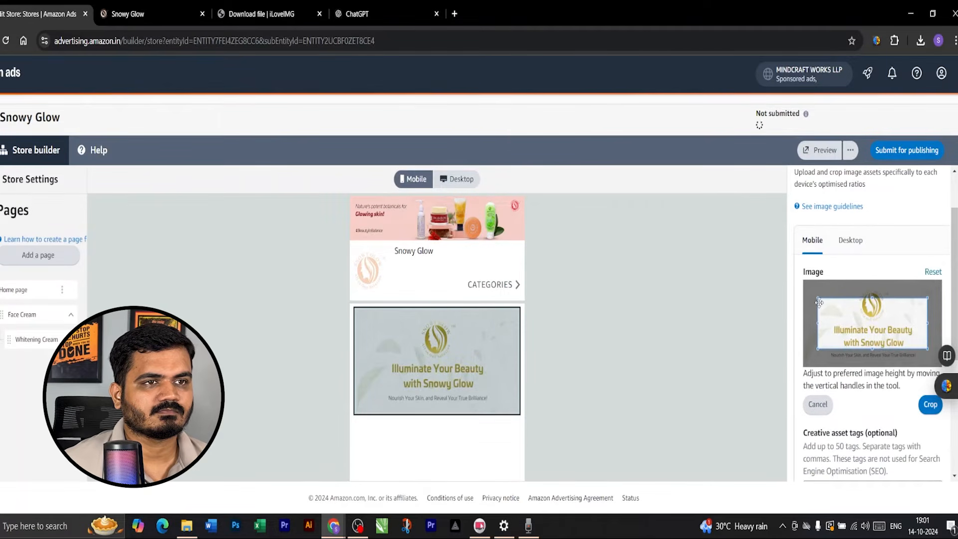
{"action": "left_click_drag", "start_coordinate": [818, 297], "coordinate": [803, 279]}
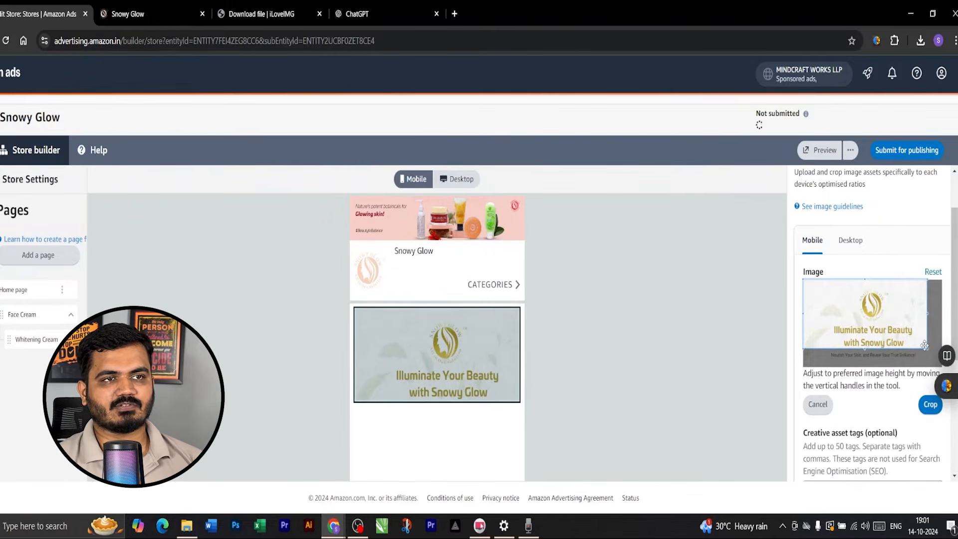
{"action": "left_click_drag", "start_coordinate": [927, 348], "coordinate": [942, 366]}
{"action": "scroll", "coordinate": [877, 280], "scroll_direction": "down", "scroll_amount": 2}
{"action": "scroll", "coordinate": [877, 285], "scroll_direction": "up", "scroll_amount": 1}
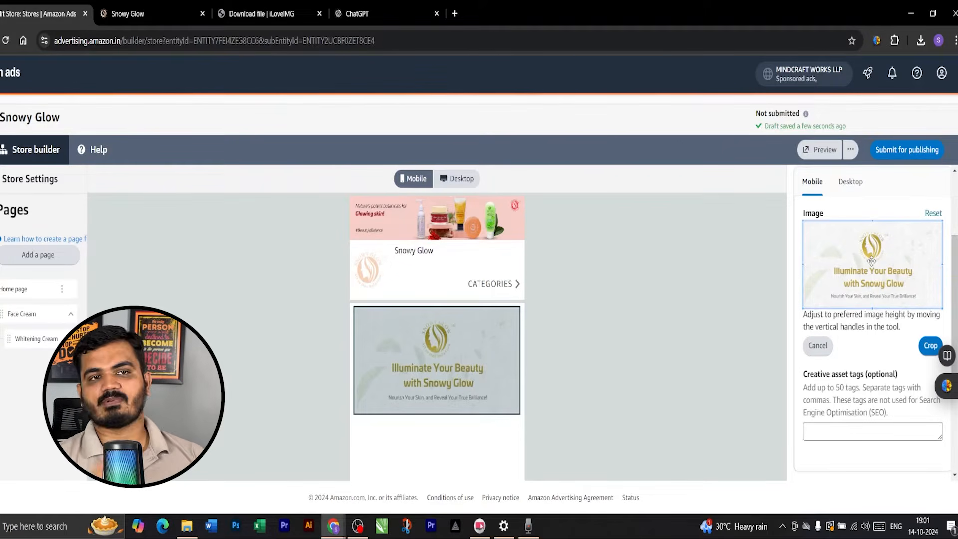
{"action": "left_click", "coordinate": [818, 346]}
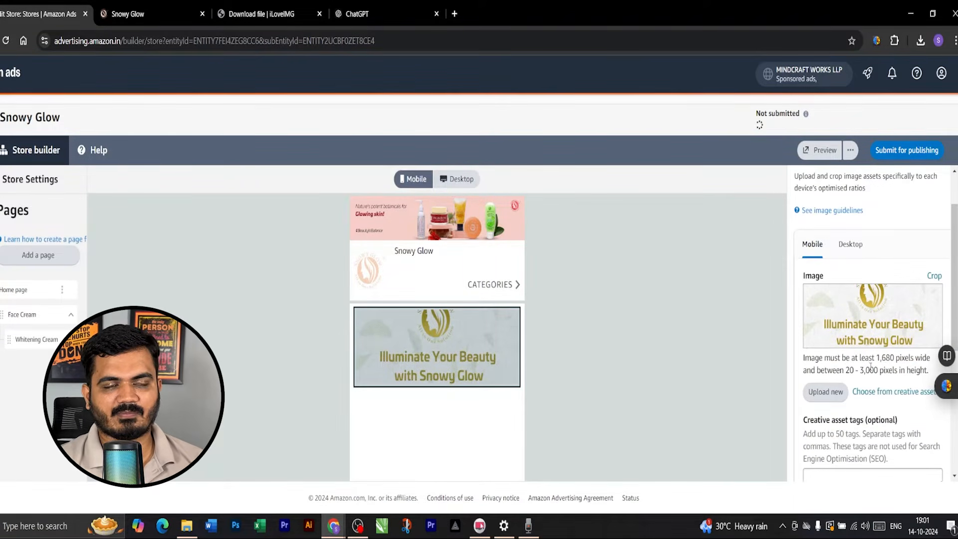
- Reopen cropping for the tile's mobile image and extend the crop area to cover the whole picture
{"action": "left_click", "coordinate": [935, 277]}
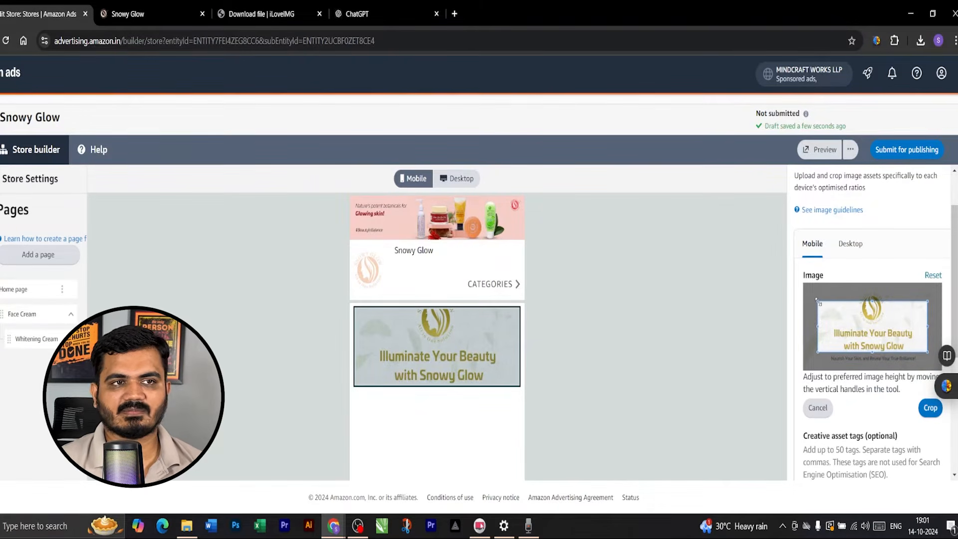
{"action": "left_click_drag", "start_coordinate": [817, 301], "coordinate": [803, 283]}
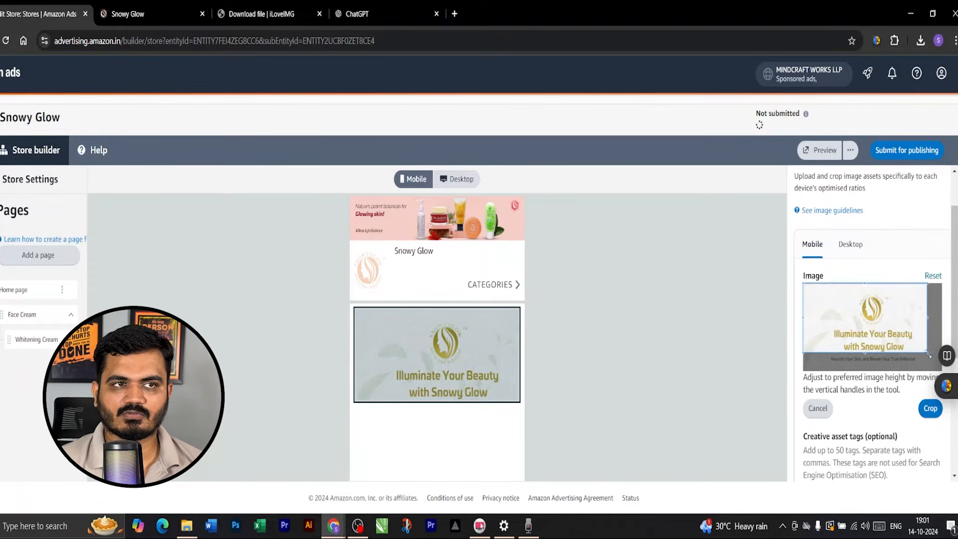
{"action": "left_click_drag", "start_coordinate": [925, 352], "coordinate": [951, 375]}
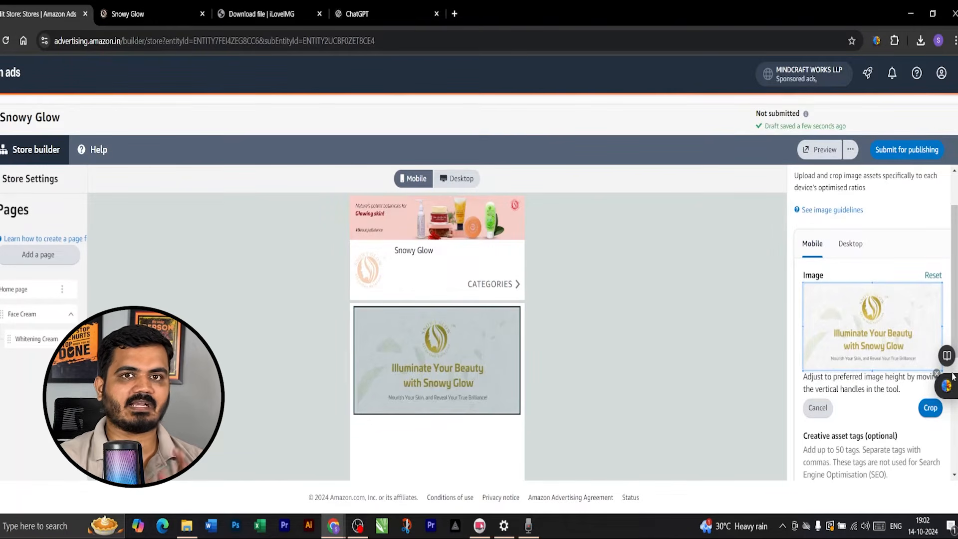
- Go to the image tile's link search, then open the Seller Central inventory page in a new browser tab
{"action": "scroll", "coordinate": [881, 408], "scroll_direction": "down", "scroll_amount": 3}
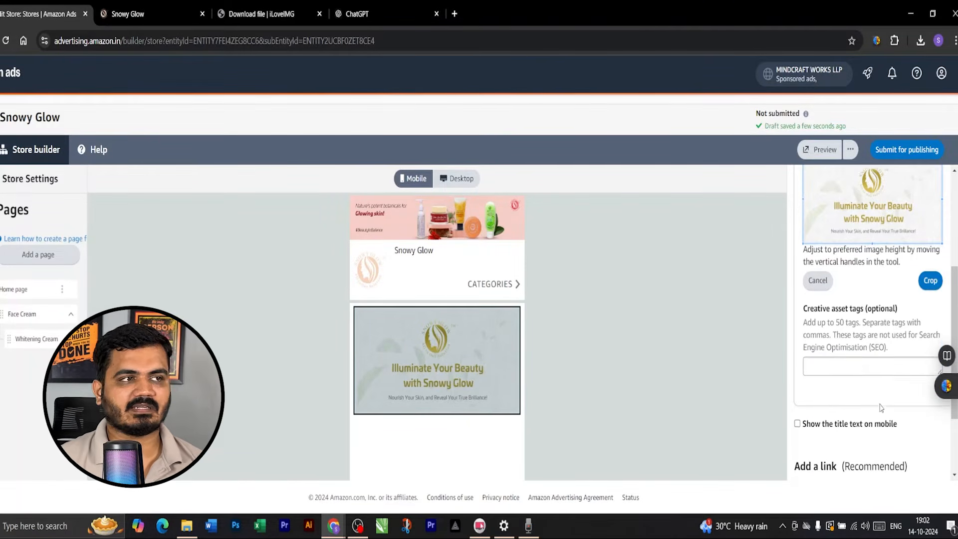
{"action": "scroll", "coordinate": [881, 408], "scroll_direction": "down", "scroll_amount": 2}
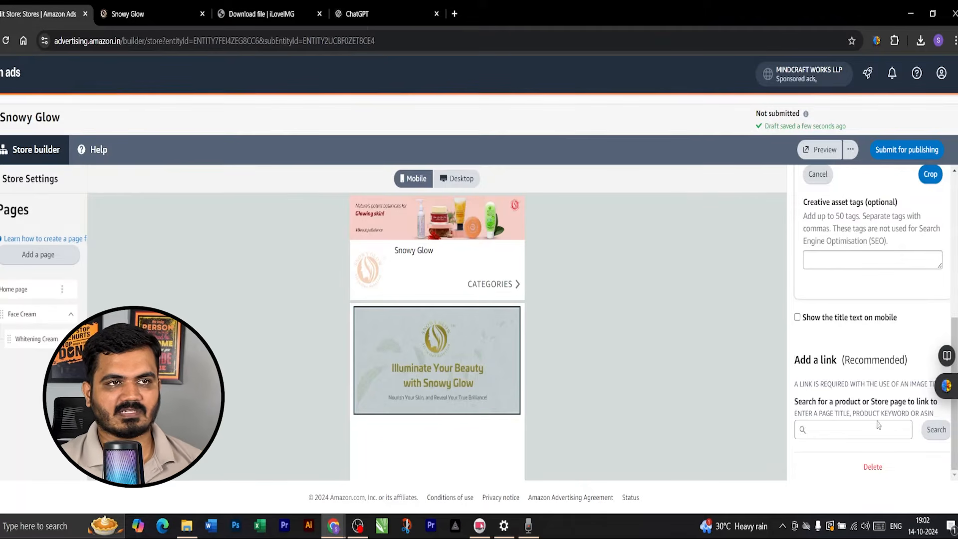
{"action": "left_click", "coordinate": [835, 425]}
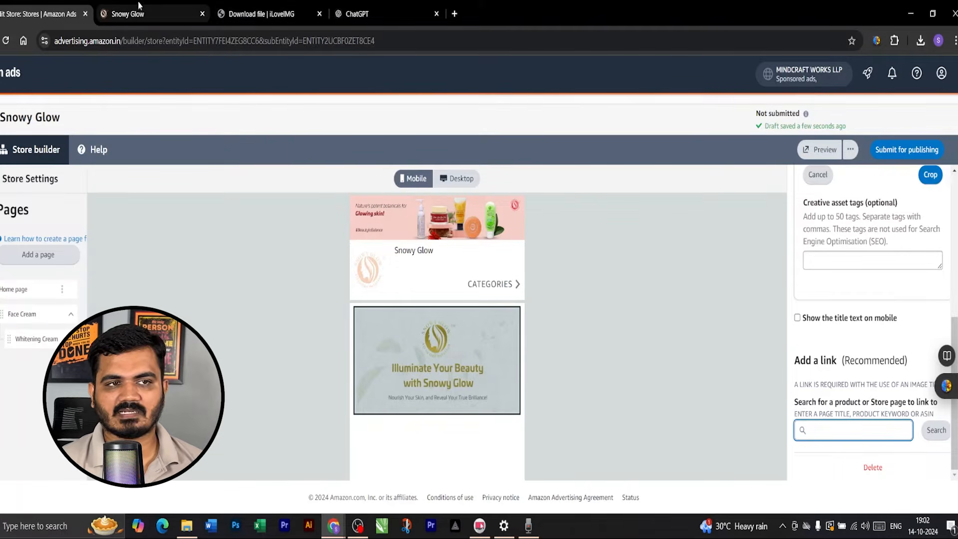
{"action": "left_click", "coordinate": [454, 13]}
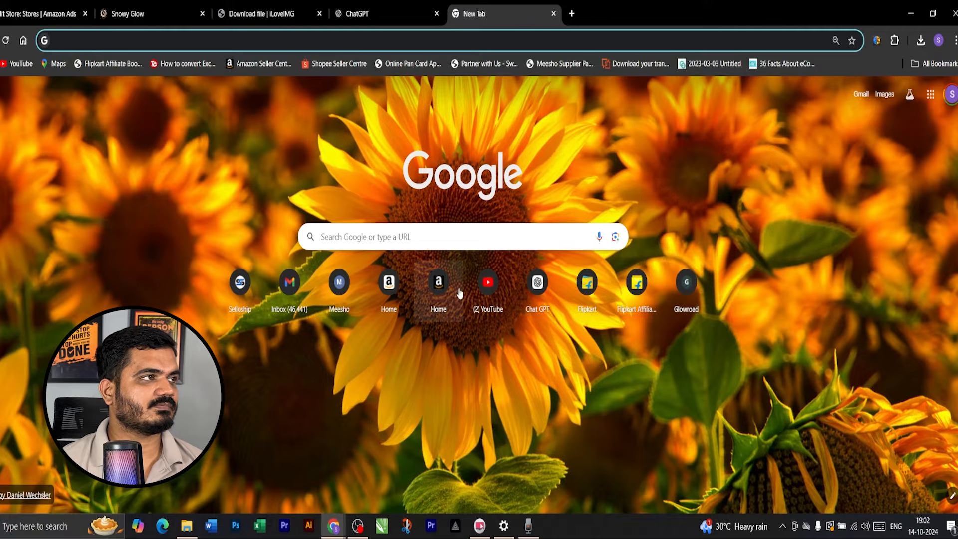
{"action": "left_click", "coordinate": [458, 293]}
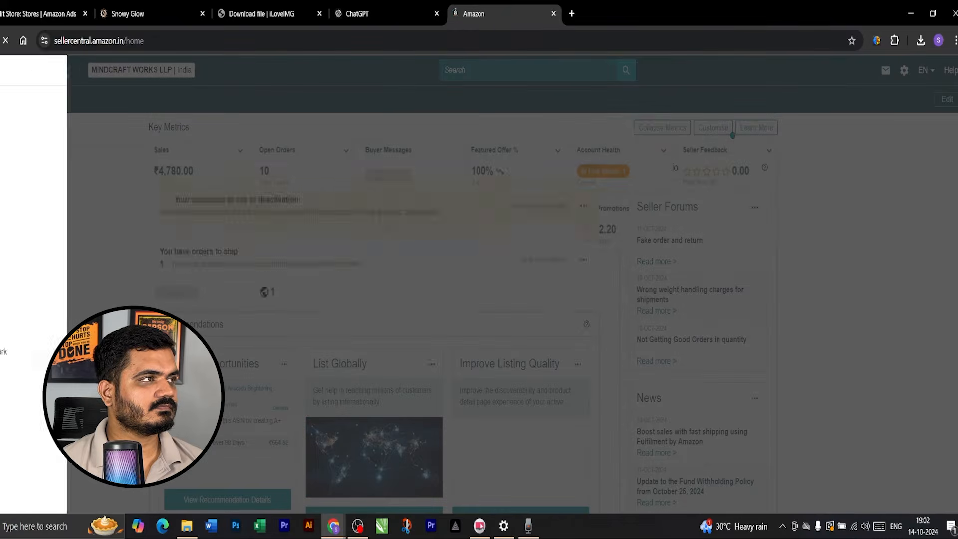
{"action": "mouse_move", "coordinate": [15, 135]}
{"action": "left_click", "coordinate": [109, 136]}
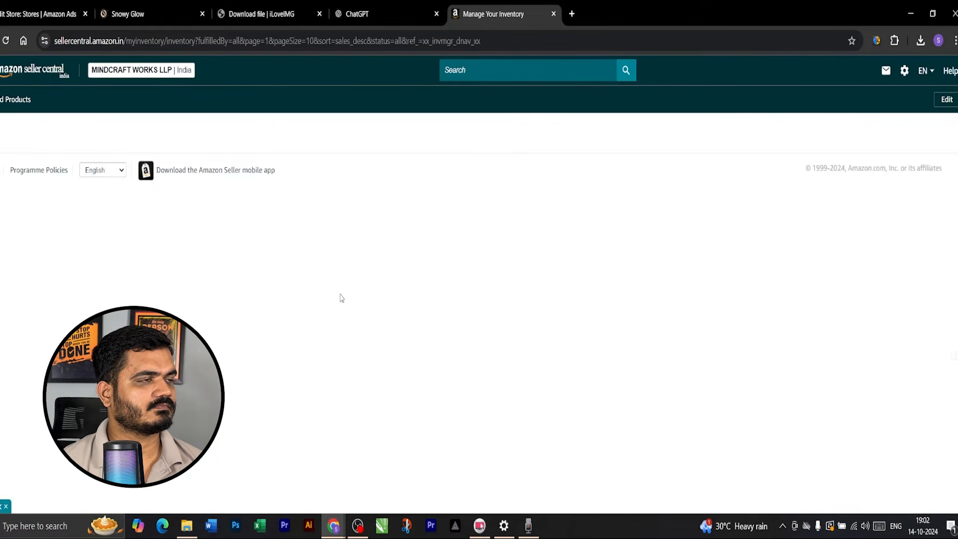
- Copy the ASIN B0DBFHR2L5 of the Snowy Glow Avocado Night Brightening Face Cream from the Seller Central inventory
{"action": "scroll", "coordinate": [293, 301], "scroll_direction": "down", "scroll_amount": 8}
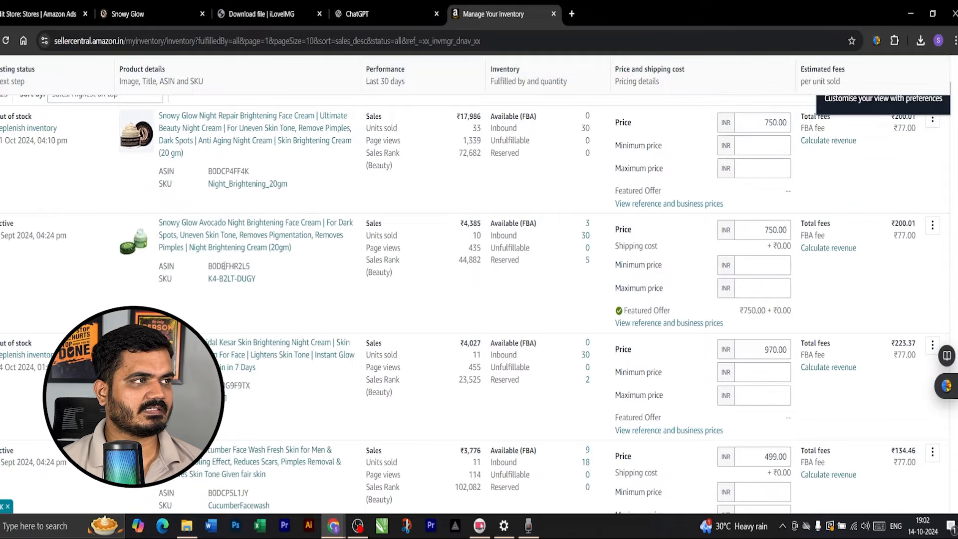
{"action": "double_click", "coordinate": [225, 266]}
{"action": "right_click", "coordinate": [223, 265]}
{"action": "left_click", "coordinate": [247, 278]}
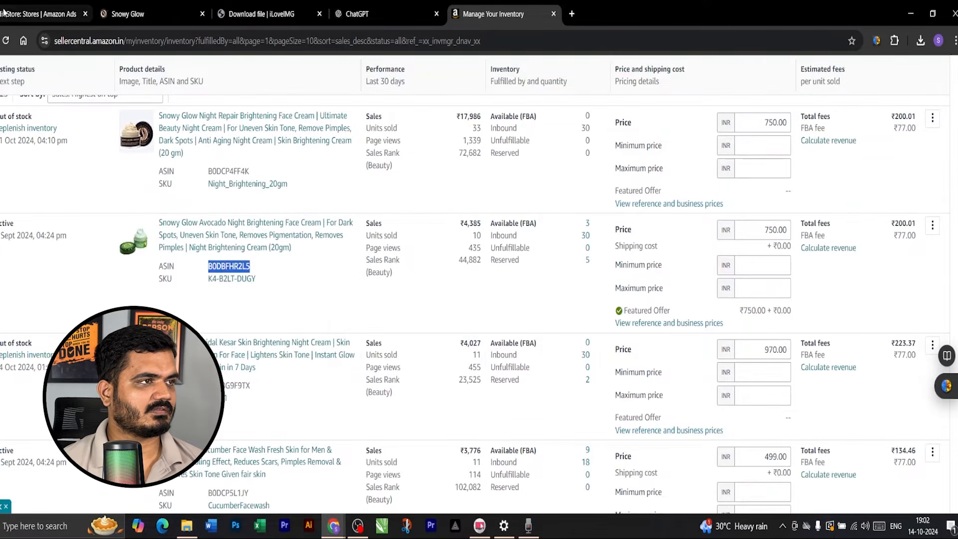
- Return to the Store editor, search for ASIN B0DBFHR2L5 and add the avocado night cream's detail page as the image tile's link
{"action": "left_click", "coordinate": [10, 13]}
{"action": "right_click", "coordinate": [843, 431]}
{"action": "left_click", "coordinate": [861, 293]}
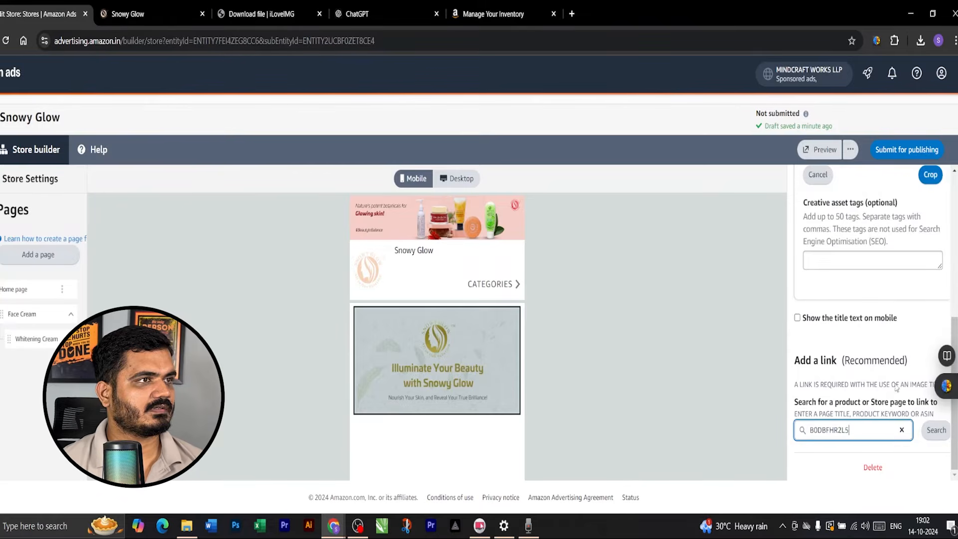
{"action": "left_click", "coordinate": [931, 435]}
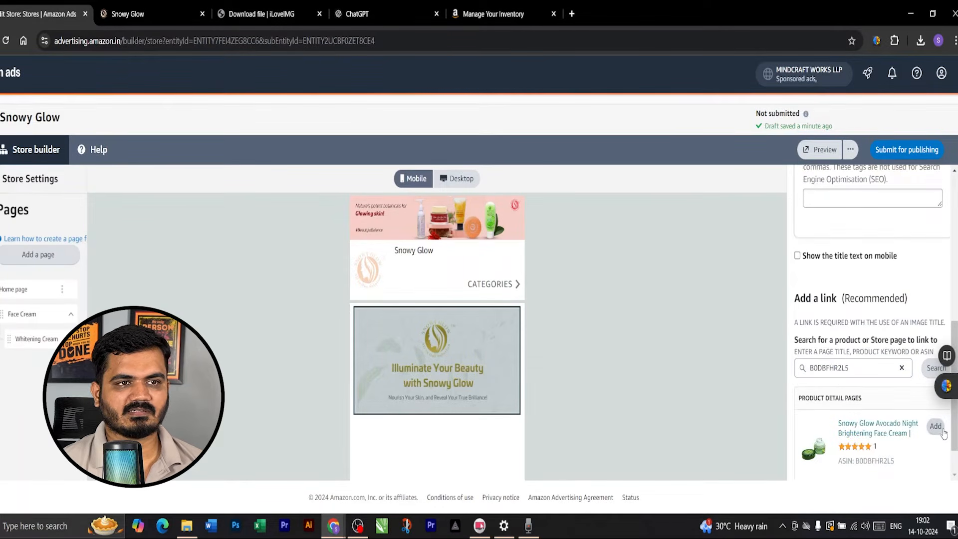
{"action": "left_click", "coordinate": [938, 428]}
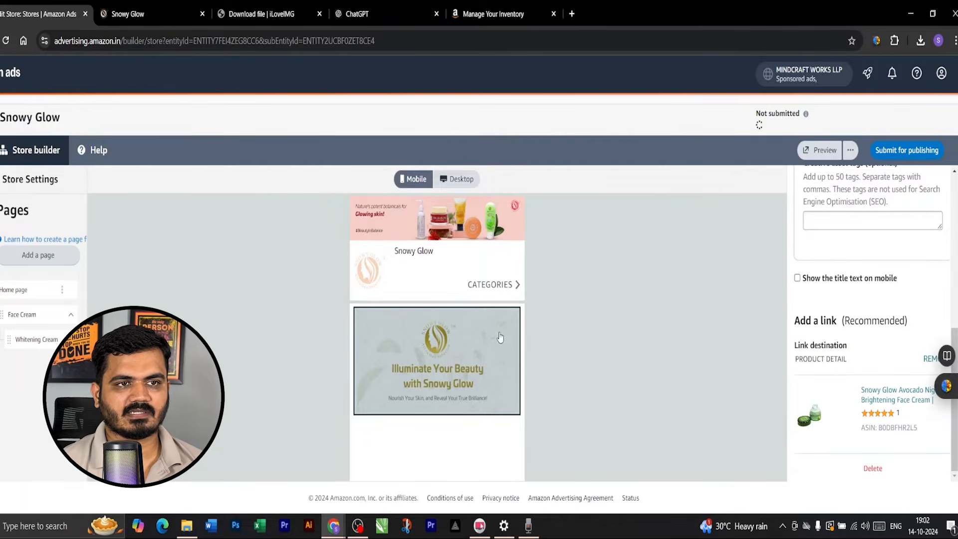
- Review the image tile's crop, tag and link settings, and finish editing the tile
{"action": "scroll", "coordinate": [900, 424], "scroll_direction": "up", "scroll_amount": 10}
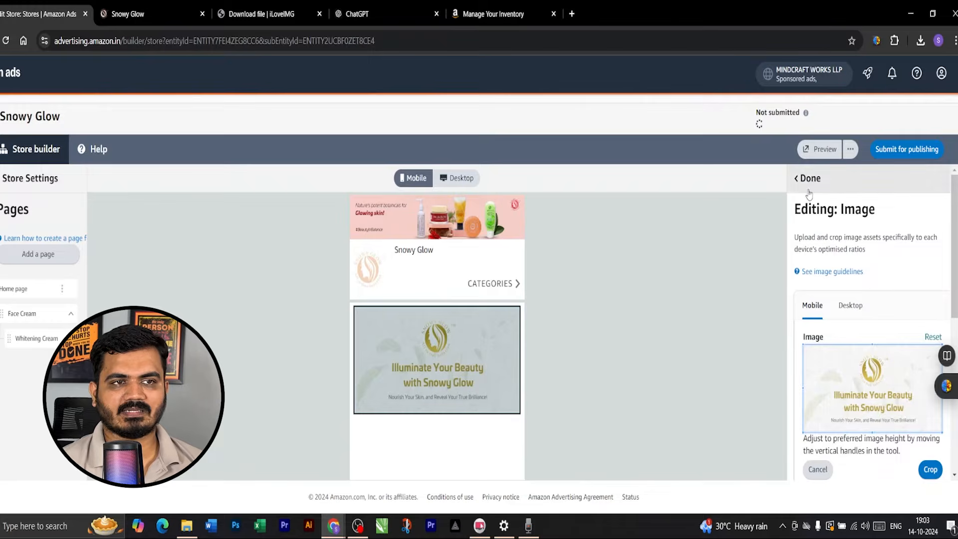
{"action": "scroll", "coordinate": [832, 344], "scroll_direction": "down", "scroll_amount": 8}
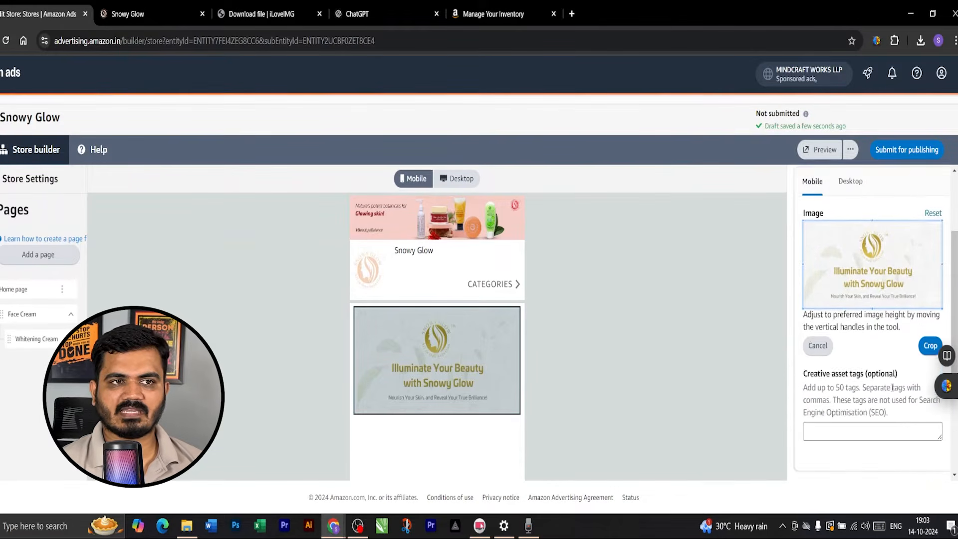
{"action": "scroll", "coordinate": [843, 344], "scroll_direction": "up", "scroll_amount": 3}
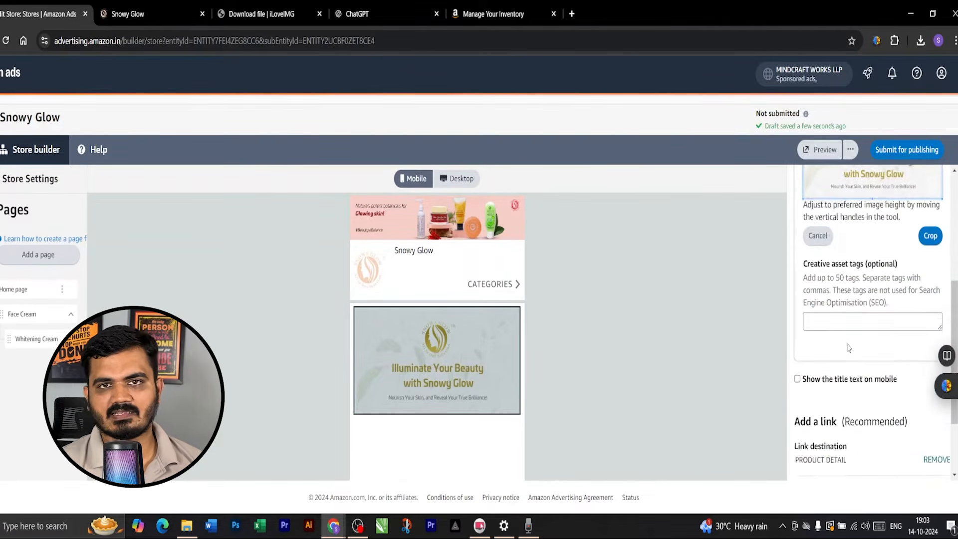
{"action": "scroll", "coordinate": [854, 345], "scroll_direction": "down", "scroll_amount": 3}
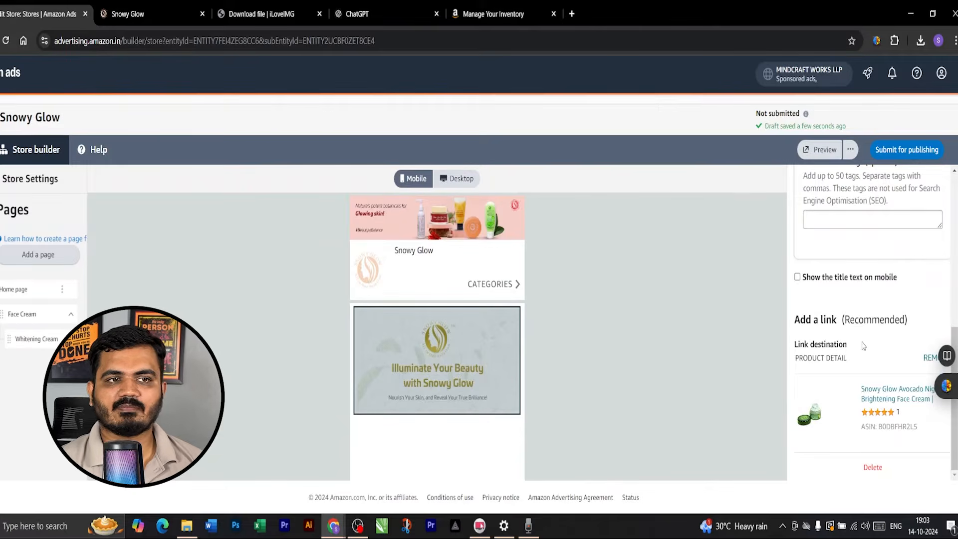
{"action": "scroll", "coordinate": [864, 345], "scroll_direction": "up", "scroll_amount": 5}
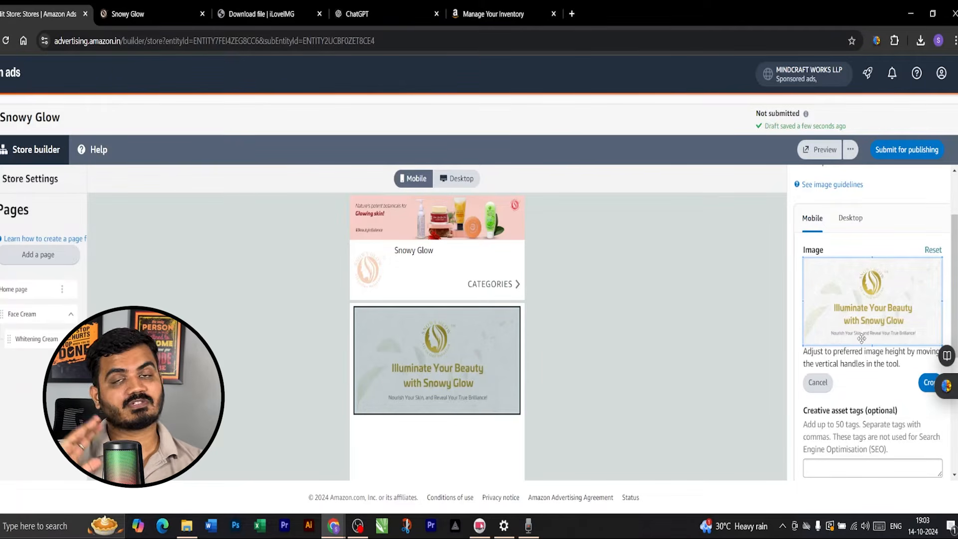
{"action": "scroll", "coordinate": [864, 247], "scroll_direction": "down", "scroll_amount": 5}
{"action": "scroll", "coordinate": [848, 250], "scroll_direction": "up", "scroll_amount": 10}
{"action": "left_click", "coordinate": [808, 245]}
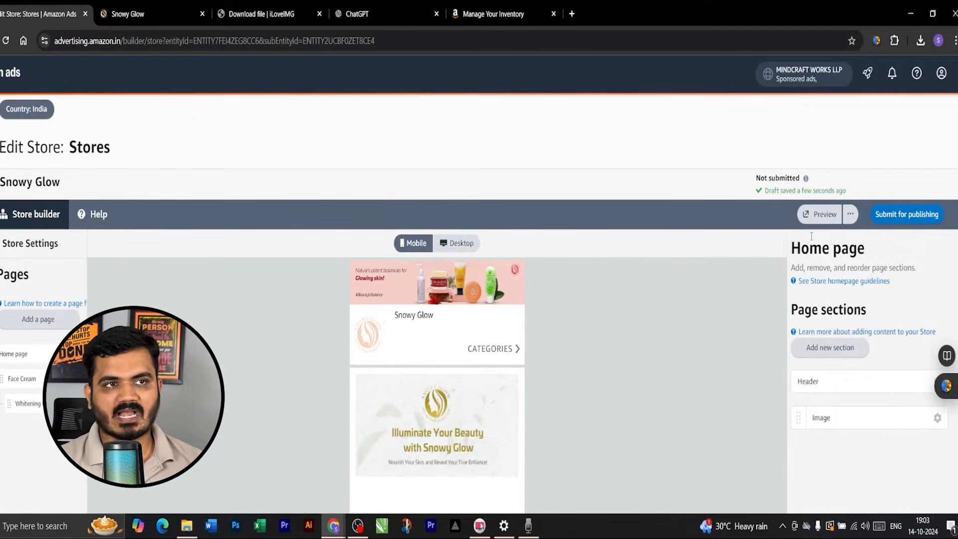
- Add a Shoppable Image section below the image tile on the home page
{"action": "scroll", "coordinate": [783, 306], "scroll_direction": "down", "scroll_amount": 1}
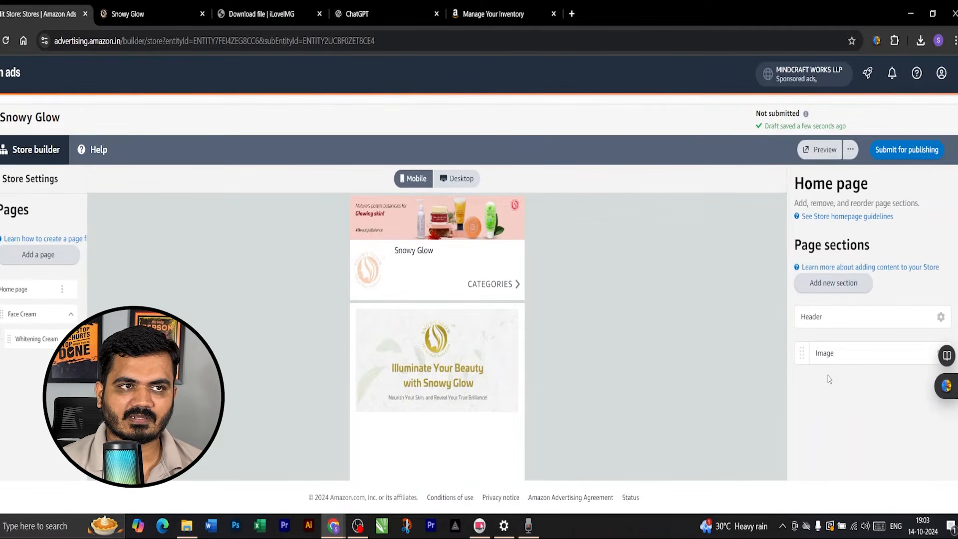
{"action": "left_click", "coordinate": [833, 283]}
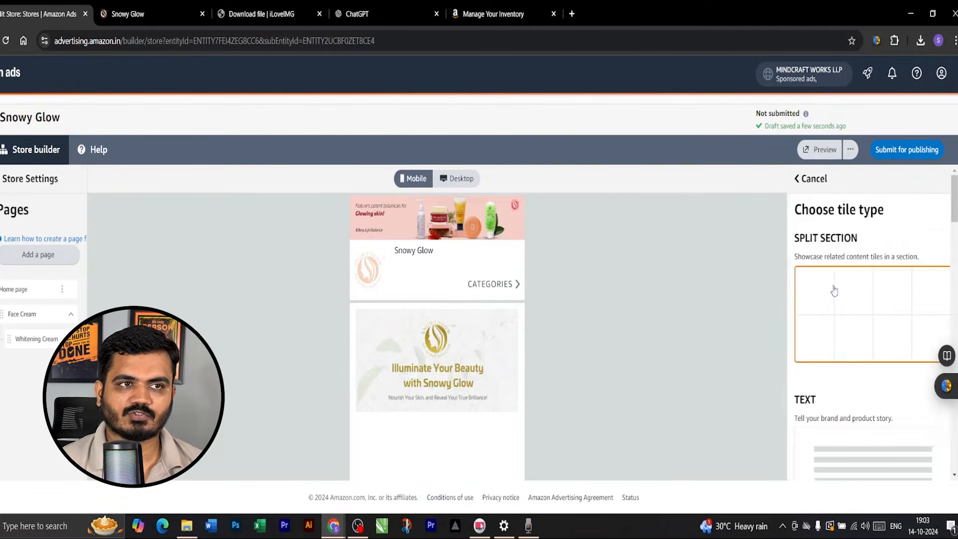
{"action": "scroll", "coordinate": [834, 293], "scroll_direction": "up", "scroll_amount": 3}
{"action": "scroll", "coordinate": [848, 331], "scroll_direction": "down", "scroll_amount": 4}
{"action": "scroll", "coordinate": [749, 325], "scroll_direction": "down", "scroll_amount": 1}
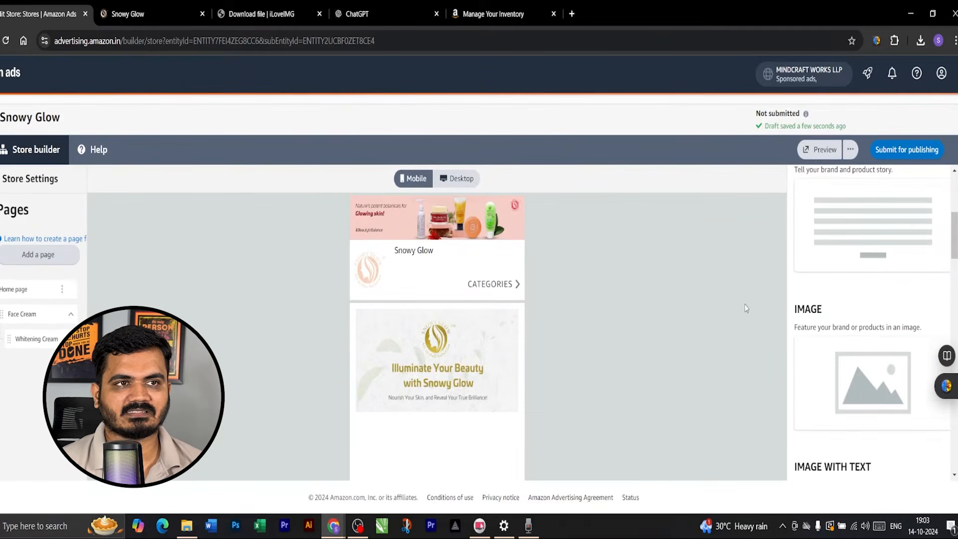
{"action": "scroll", "coordinate": [893, 389], "scroll_direction": "down", "scroll_amount": 3}
{"action": "scroll", "coordinate": [846, 381], "scroll_direction": "down", "scroll_amount": 2}
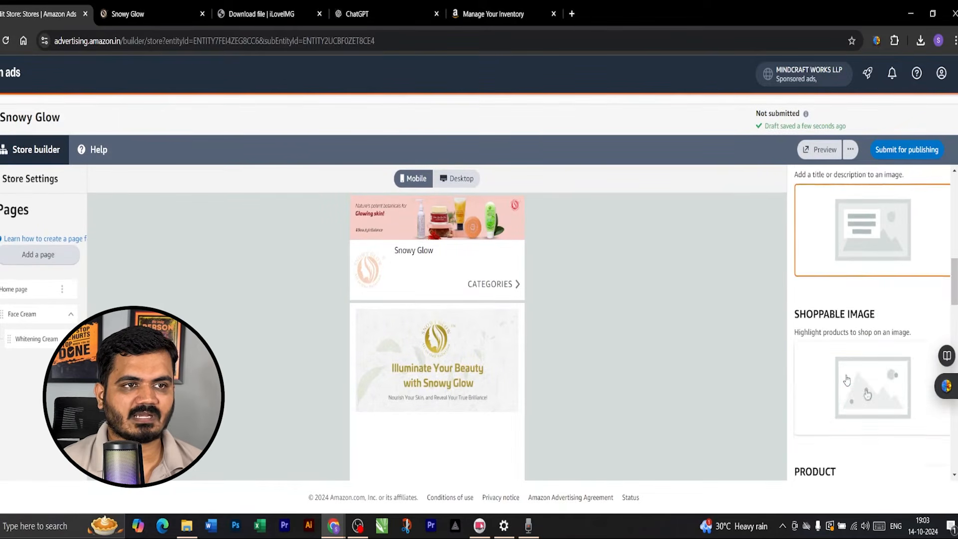
{"action": "scroll", "coordinate": [851, 349], "scroll_direction": "down", "scroll_amount": 2}
{"action": "left_click", "coordinate": [854, 273]}
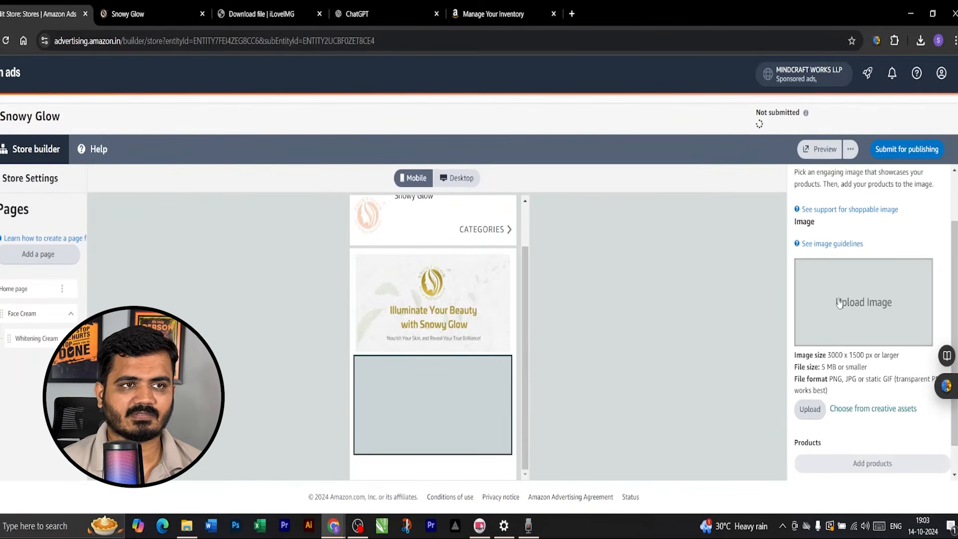
- Upload image "5" from the snowyglow folder into the shoppable image tile and zoom it in slightly within its frame
{"action": "left_click", "coordinate": [851, 302]}
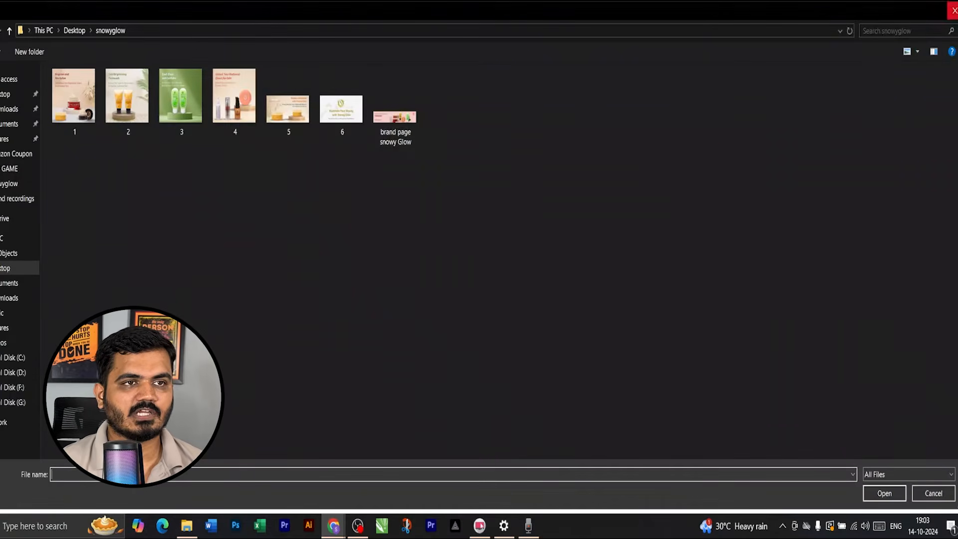
{"action": "left_click", "coordinate": [954, 10]}
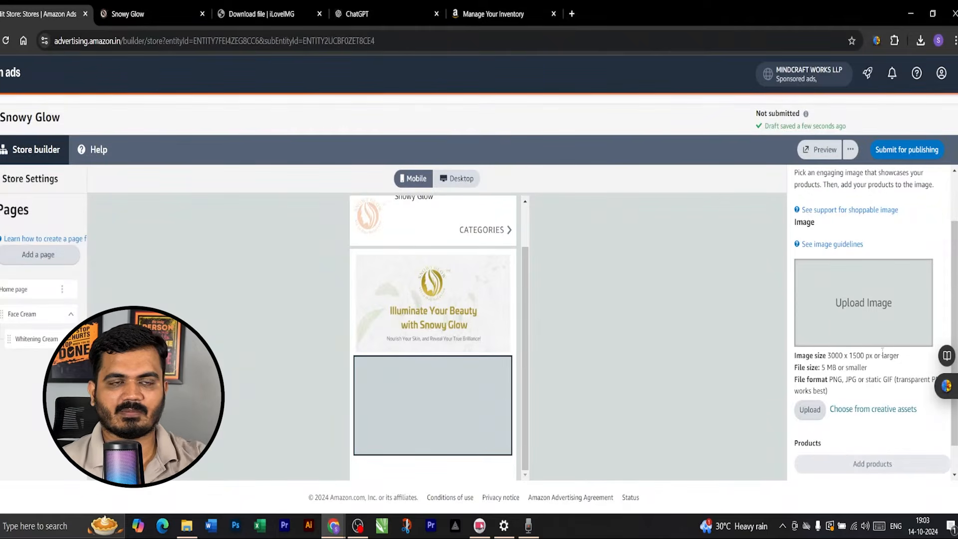
{"action": "left_click", "coordinate": [866, 305]}
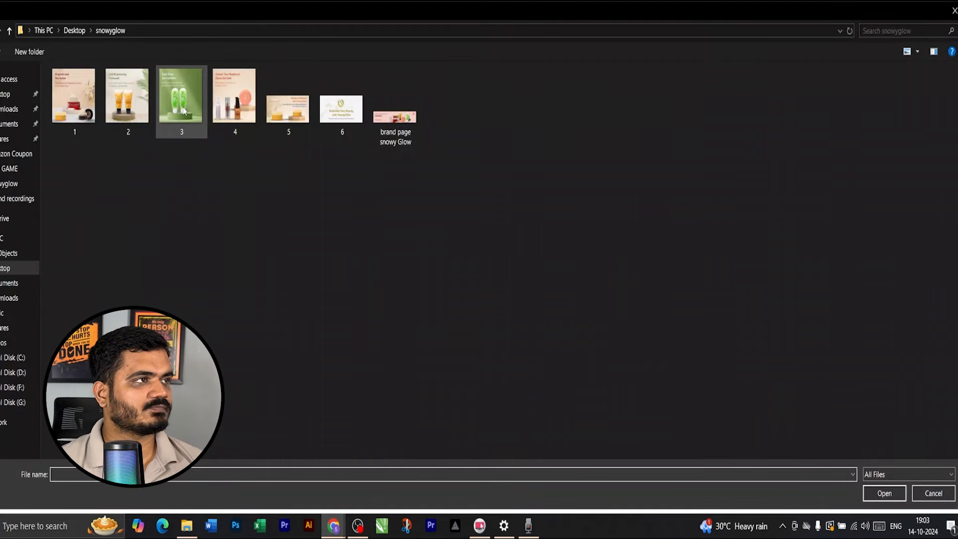
{"action": "left_click", "coordinate": [121, 106]}
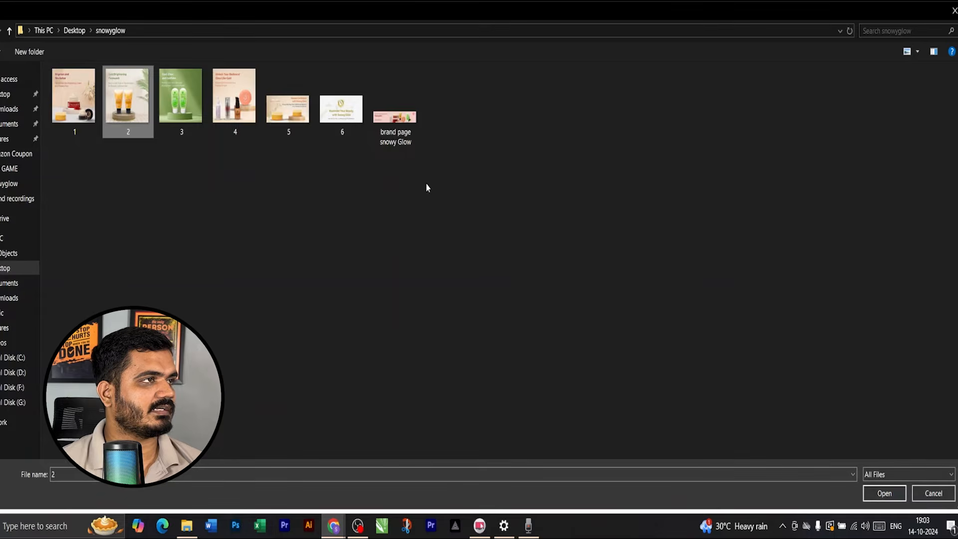
{"action": "left_click", "coordinate": [289, 104]}
{"action": "left_click", "coordinate": [902, 493]}
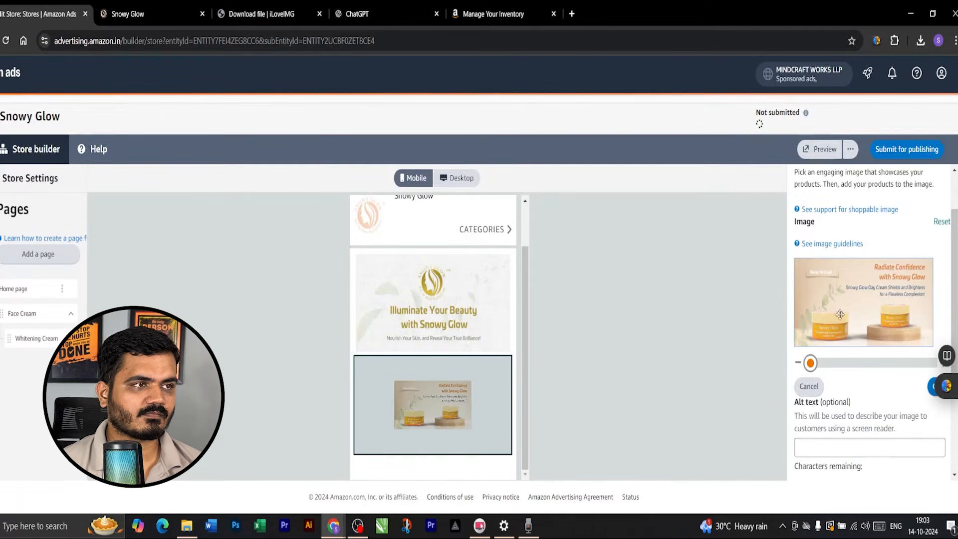
{"action": "mouse_move", "coordinate": [810, 363]}
{"action": "left_mouse_down"}
{"action": "mouse_move", "coordinate": [824, 363]}
{"action": "mouse_move", "coordinate": [812, 365]}
{"action": "left_mouse_up"}
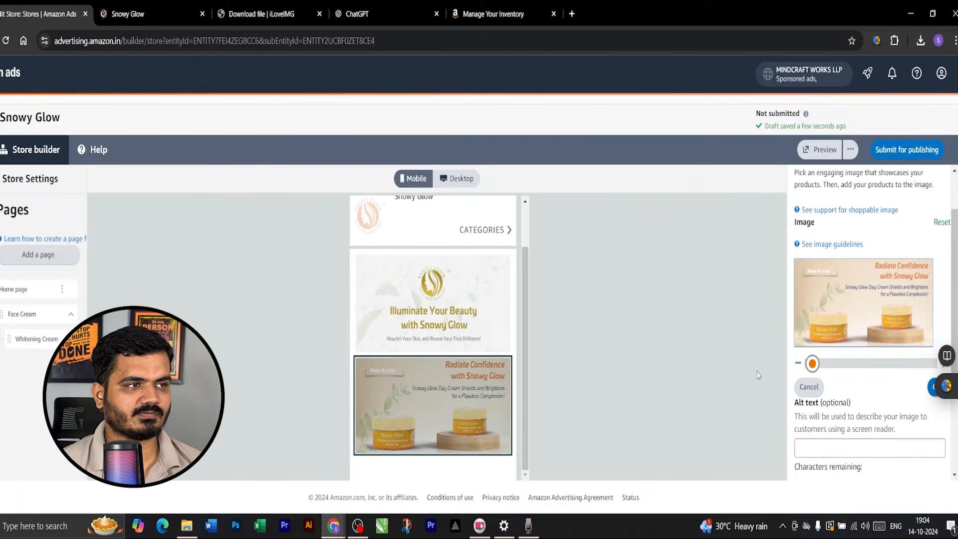
- Start adding a first product to the shoppable image and copy the ASIN of the Day Brightening Cream With SPF 30+ from the inventory
{"action": "scroll", "coordinate": [802, 422], "scroll_direction": "up", "scroll_amount": 1}
{"action": "scroll", "coordinate": [848, 379], "scroll_direction": "down", "scroll_amount": 5}
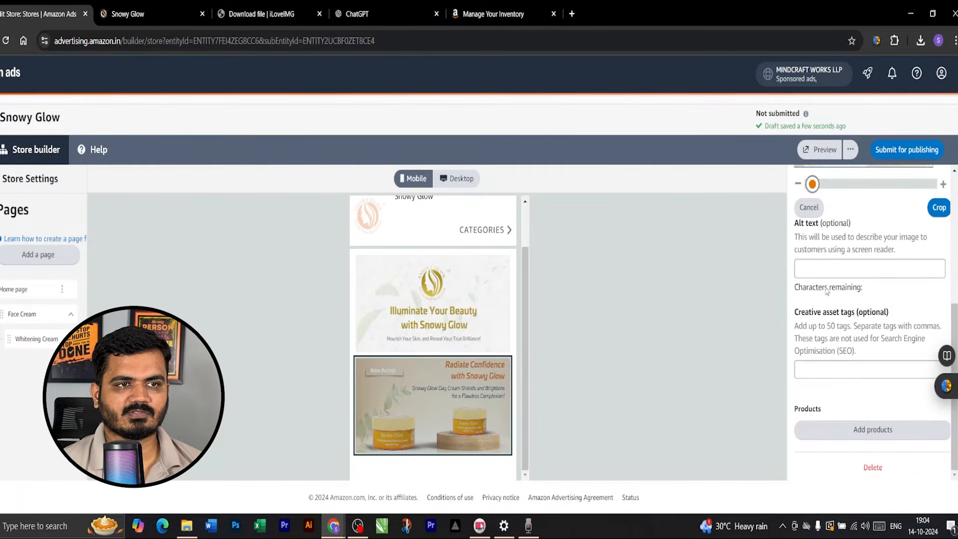
{"action": "left_click", "coordinate": [866, 432]}
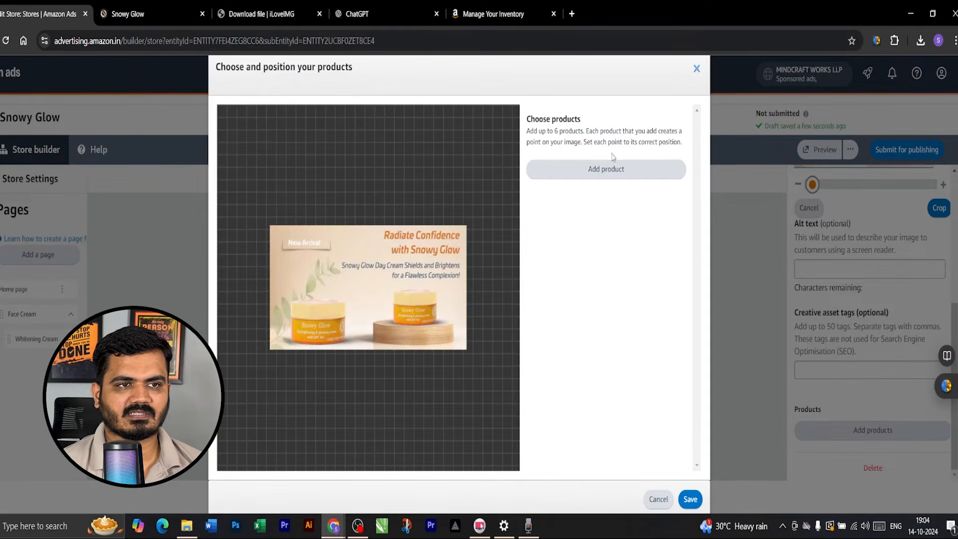
{"action": "left_click", "coordinate": [613, 170]}
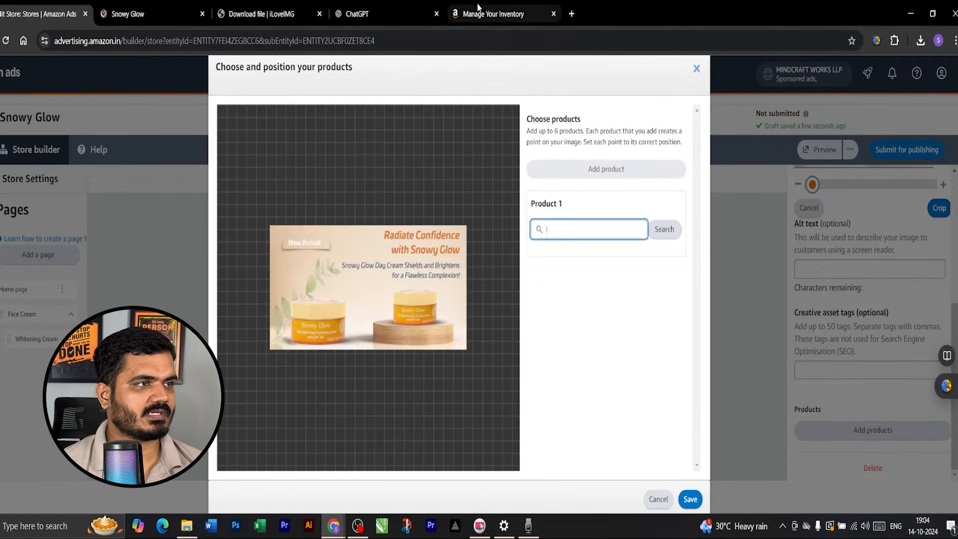
{"action": "left_click", "coordinate": [477, 9]}
{"action": "scroll", "coordinate": [292, 294], "scroll_direction": "down", "scroll_amount": 10}
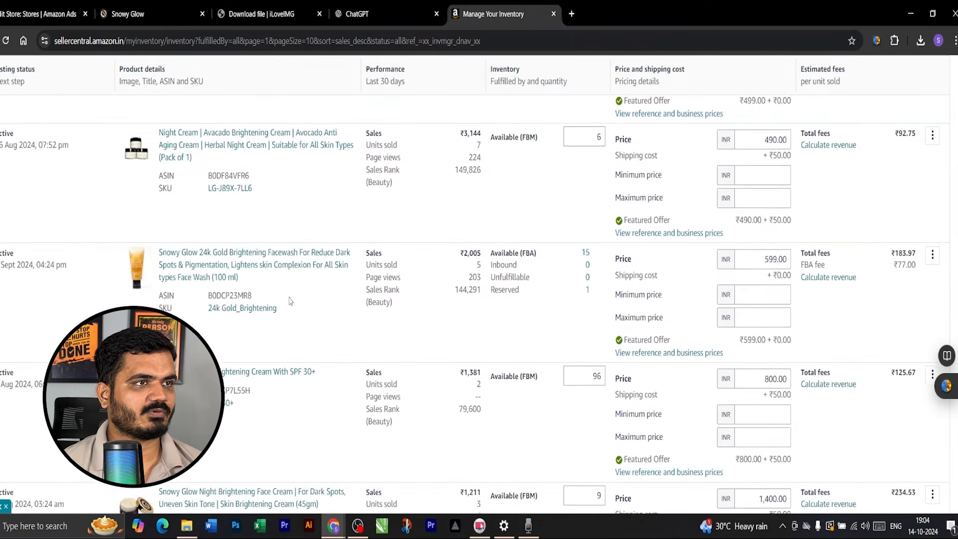
{"action": "scroll", "coordinate": [292, 297], "scroll_direction": "down", "scroll_amount": 1}
{"action": "double_click", "coordinate": [231, 329]}
{"action": "right_click", "coordinate": [233, 330]}
{"action": "left_click", "coordinate": [252, 335]}
- Search for the copied ASIN in the Store editor and add the Snowy Glow Day Brightening Cream as product 1
{"action": "left_click", "coordinate": [40, 13]}
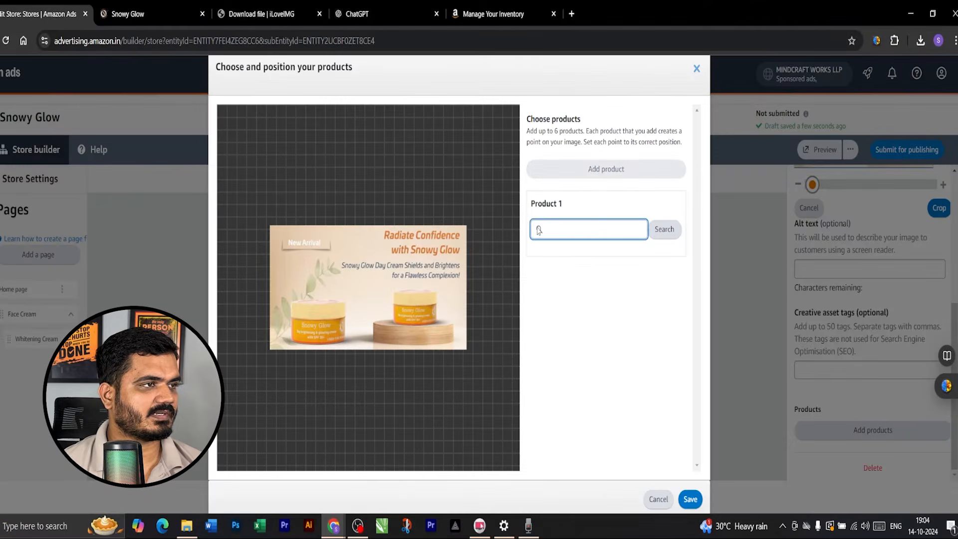
{"action": "right_click", "coordinate": [555, 230]}
{"action": "left_click", "coordinate": [574, 351]}
{"action": "left_click", "coordinate": [663, 232]}
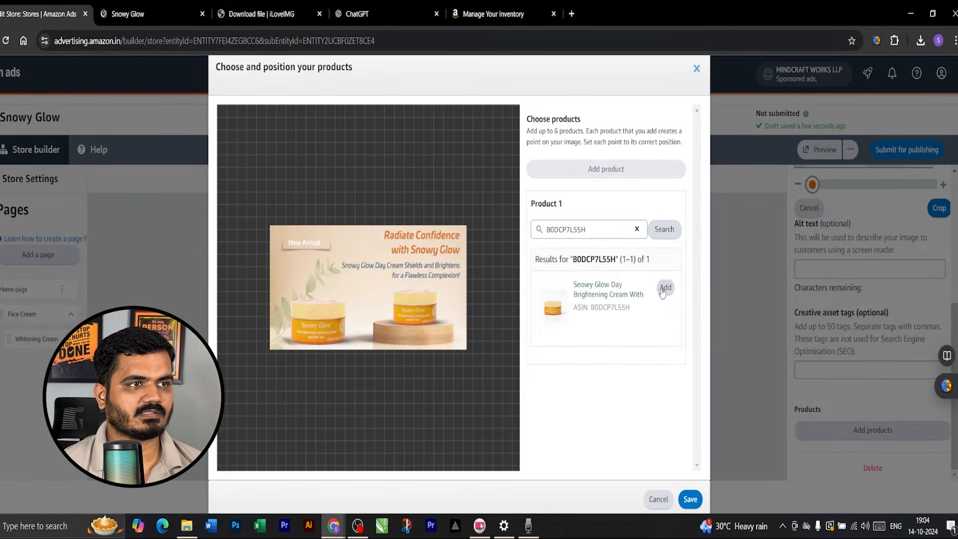
{"action": "left_click", "coordinate": [664, 289]}
- Position the product's point on the jar standing on the wooden podium and save the product placement
{"action": "mouse_move", "coordinate": [368, 288]}
{"action": "left_mouse_down"}
{"action": "mouse_move", "coordinate": [415, 299]}
{"action": "mouse_move", "coordinate": [326, 312]}
{"action": "mouse_move", "coordinate": [412, 301]}
{"action": "left_mouse_up"}
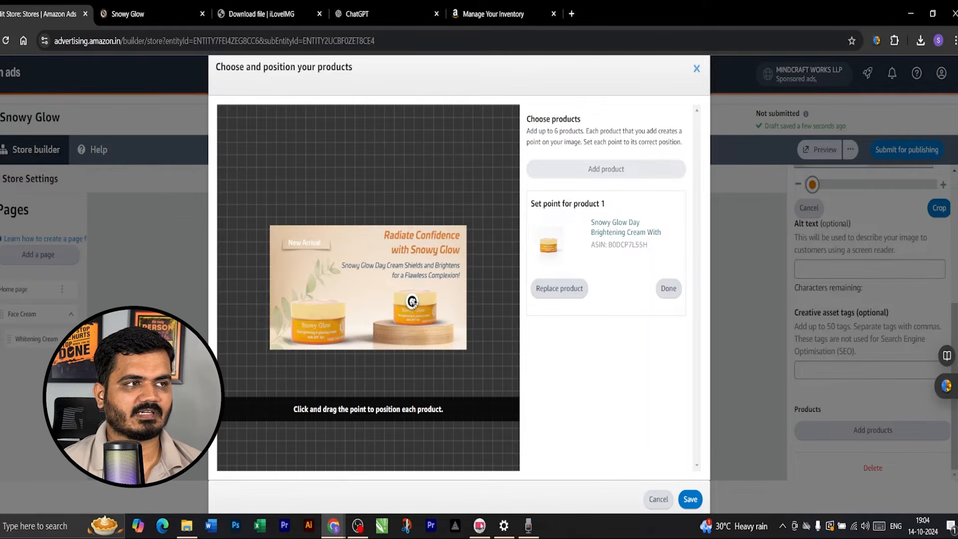
{"action": "left_click", "coordinate": [669, 288]}
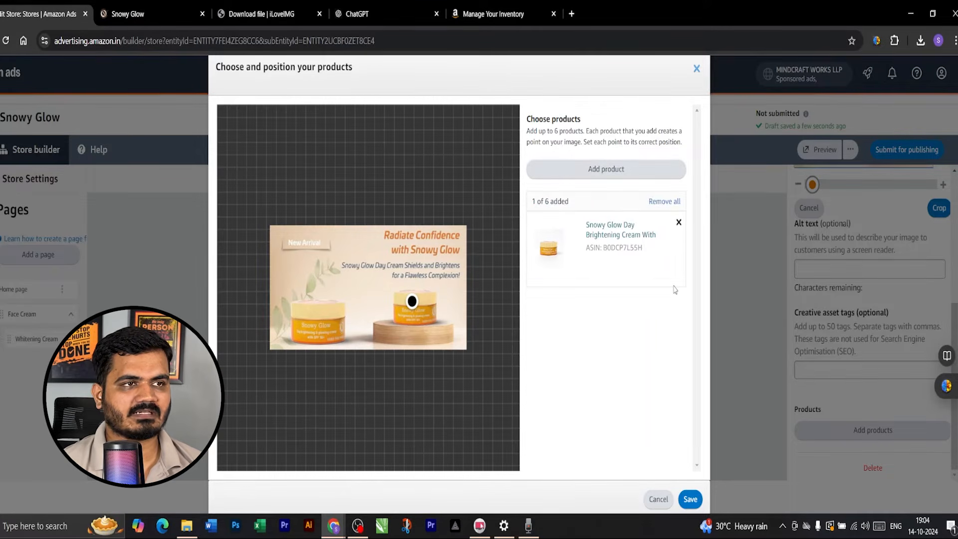
{"action": "left_click", "coordinate": [690, 499]}
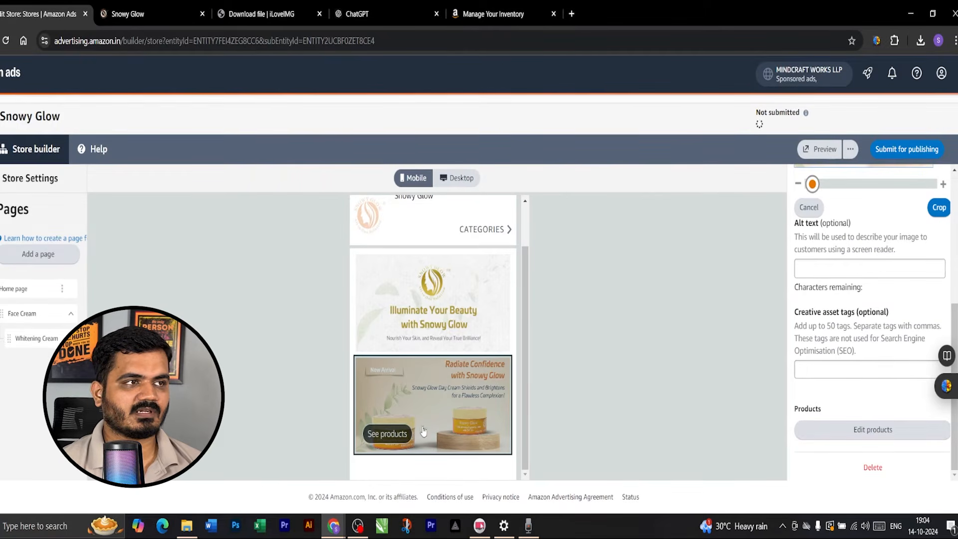
- Finish editing the shoppable image tile and check it in the home page's mobile preview
{"action": "scroll", "coordinate": [474, 384], "scroll_direction": "up", "scroll_amount": 1}
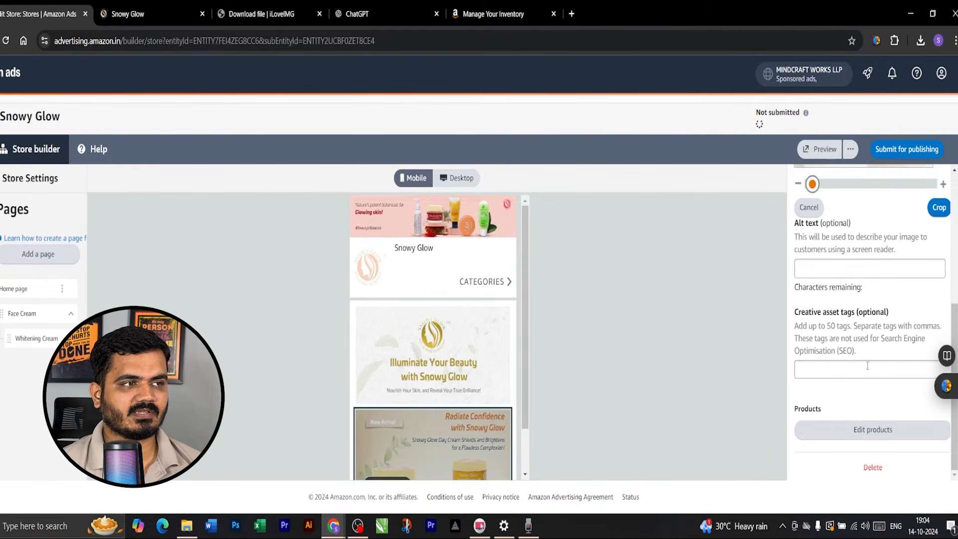
{"action": "scroll", "coordinate": [862, 345], "scroll_direction": "up", "scroll_amount": 4}
{"action": "scroll", "coordinate": [862, 345], "scroll_direction": "up", "scroll_amount": 2}
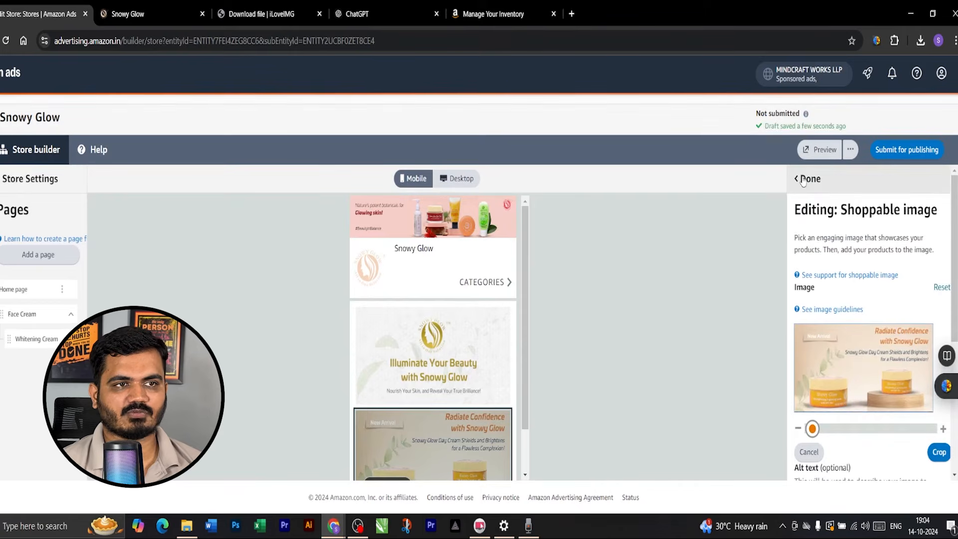
{"action": "left_click", "coordinate": [805, 180]}
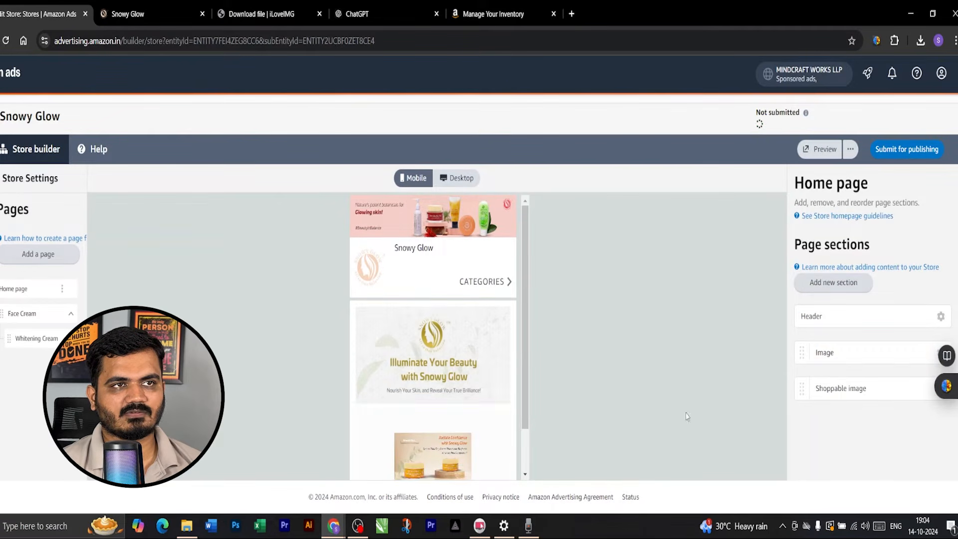
{"action": "scroll", "coordinate": [479, 359], "scroll_direction": "down", "scroll_amount": 2}
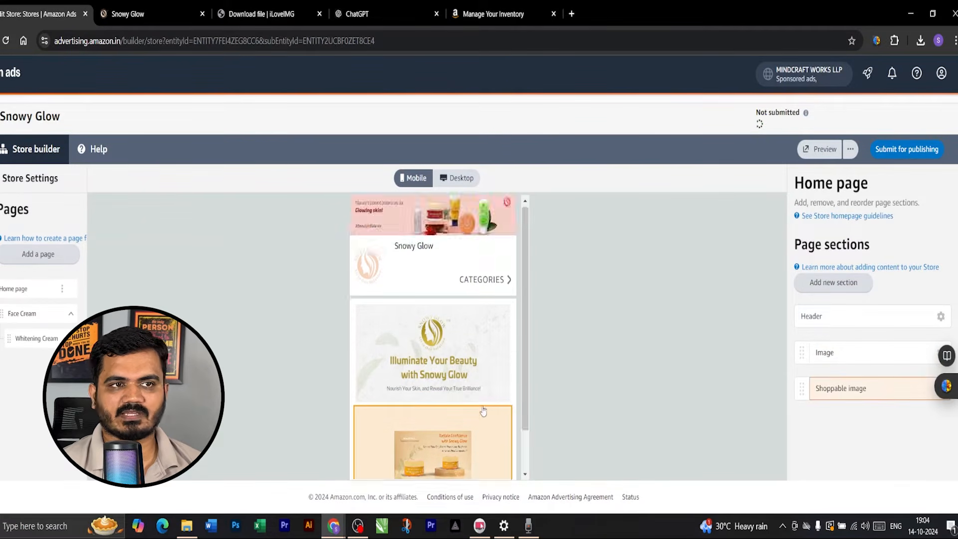
- Crop the shoppable image with a slight zoom so it fills its tile, and finish editing the section
{"action": "left_click", "coordinate": [849, 392]}
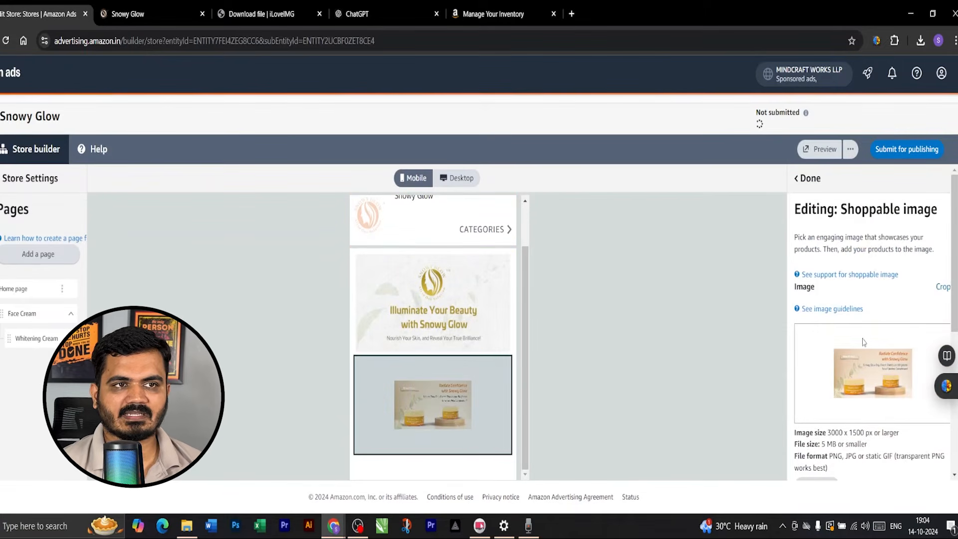
{"action": "left_click", "coordinate": [937, 288]}
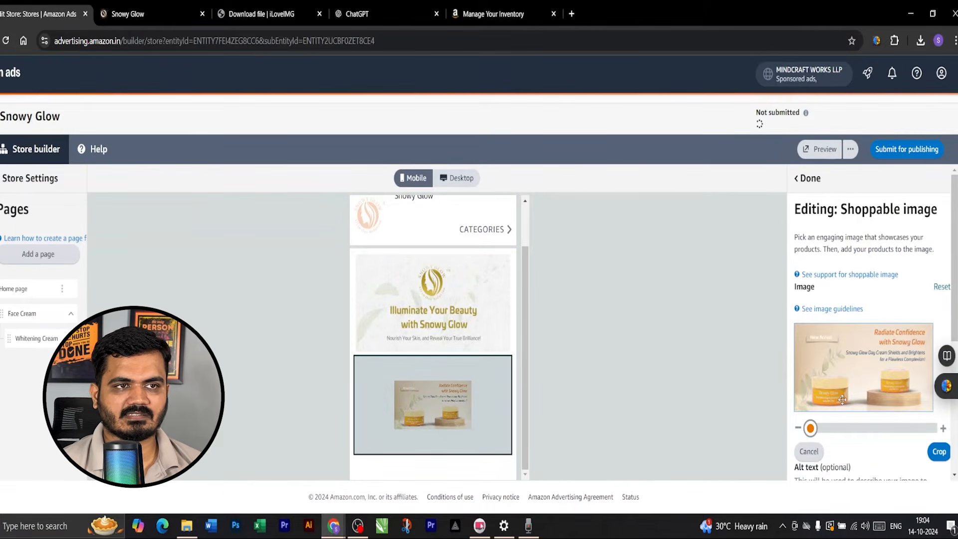
{"action": "left_click_drag", "start_coordinate": [811, 430], "coordinate": [813, 430]}
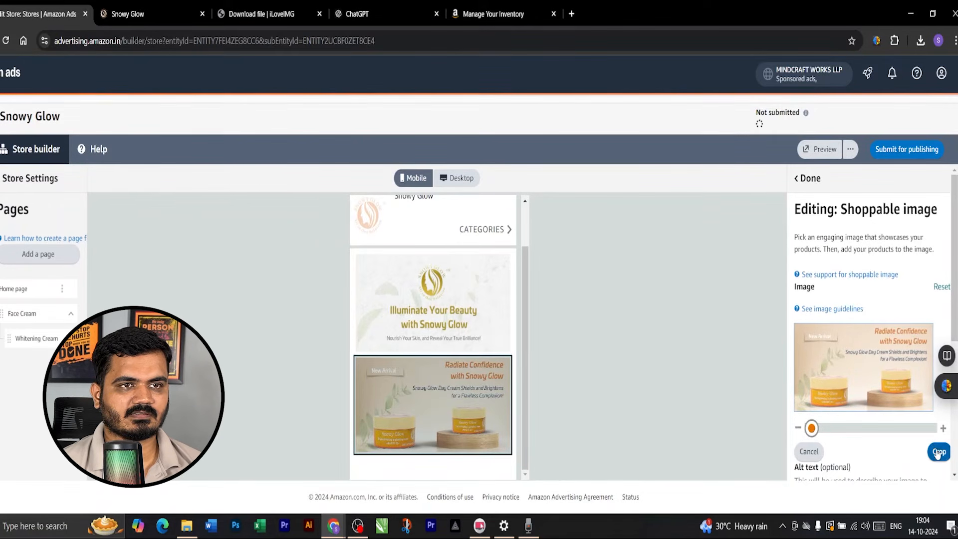
{"action": "left_click", "coordinate": [938, 452]}
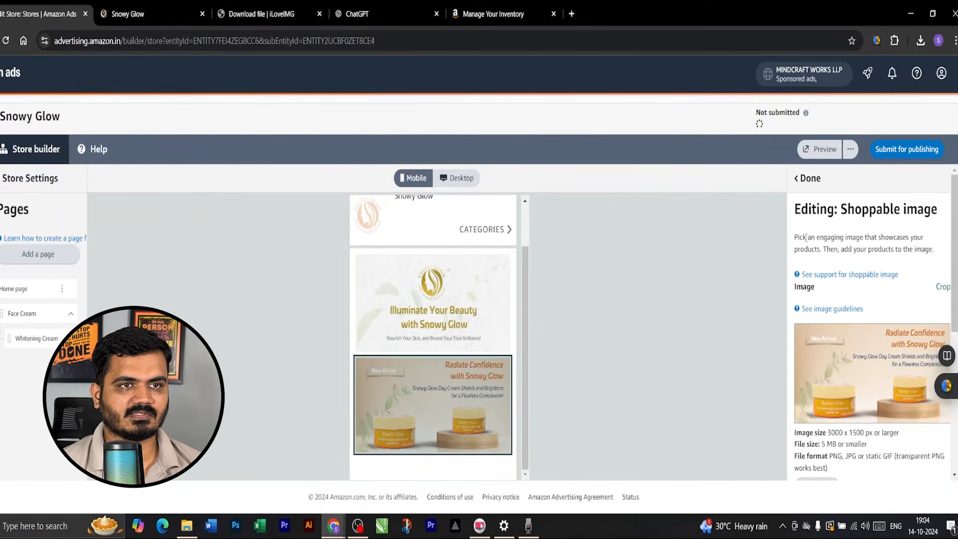
{"action": "left_click", "coordinate": [802, 180]}
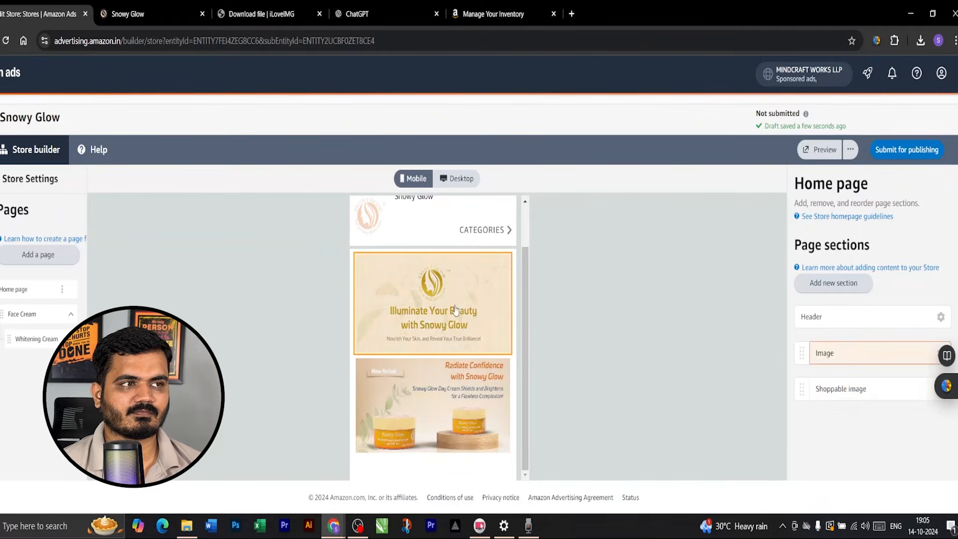
- Add a Product section for featuring a single product to the home page, below the shoppable image
{"action": "left_click", "coordinate": [849, 293]}
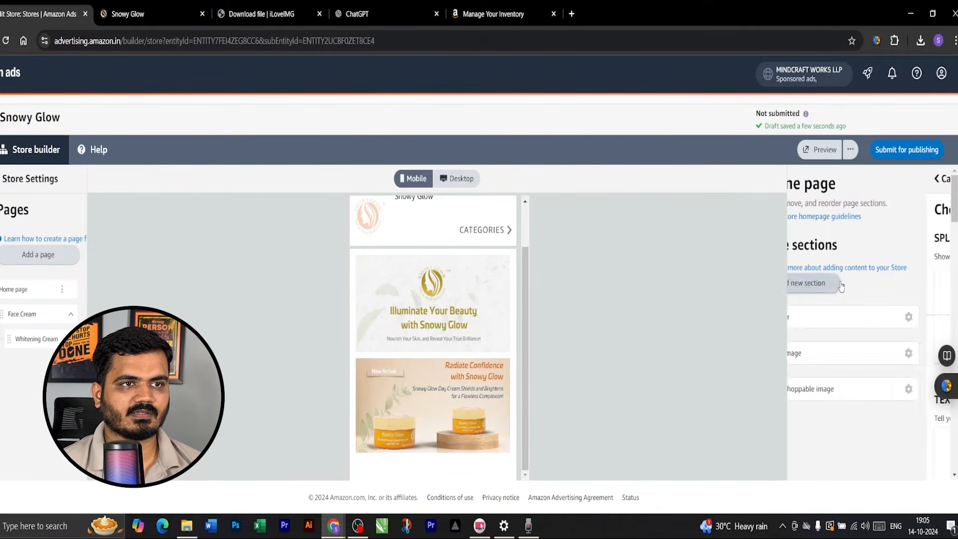
{"action": "scroll", "coordinate": [856, 349], "scroll_direction": "down", "scroll_amount": 3}
{"action": "scroll", "coordinate": [858, 359], "scroll_direction": "down", "scroll_amount": 10}
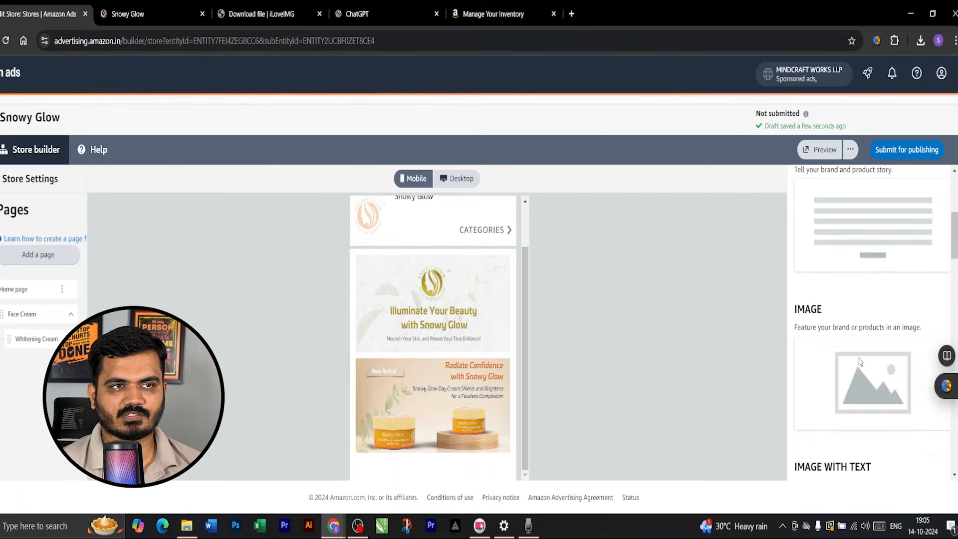
{"action": "scroll", "coordinate": [848, 319], "scroll_direction": "down", "scroll_amount": 3}
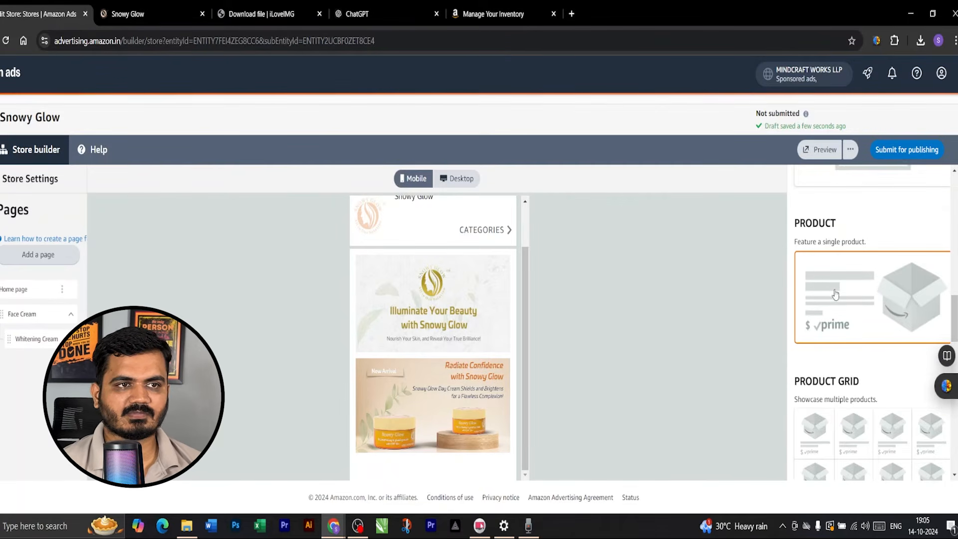
{"action": "left_click", "coordinate": [845, 291]}
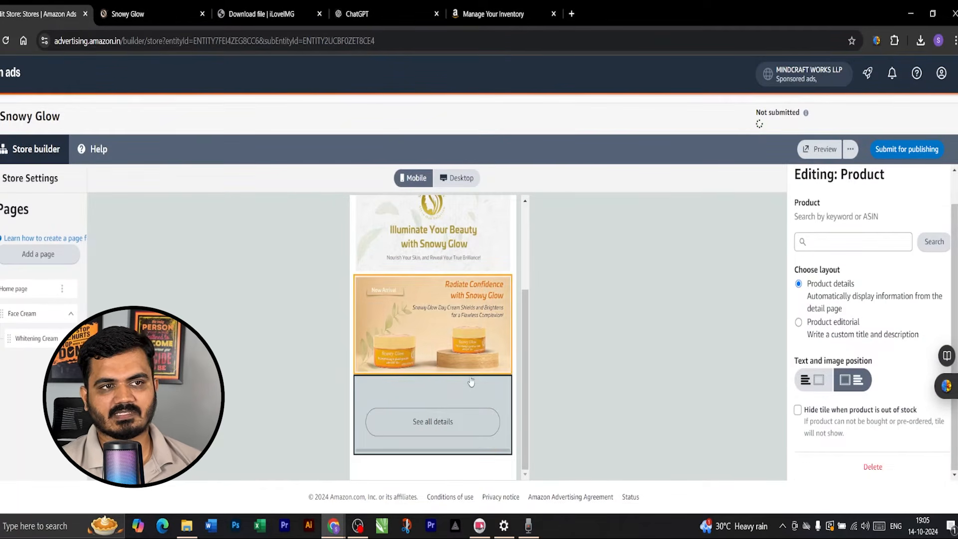
- Copy the ASIN of the Snowy Glow Night Brightening Face Cream (45gm) from the inventory for the product section
{"action": "left_click", "coordinate": [852, 241]}
{"action": "left_click", "coordinate": [451, 14]}
{"action": "scroll", "coordinate": [250, 319], "scroll_direction": "down", "scroll_amount": 6}
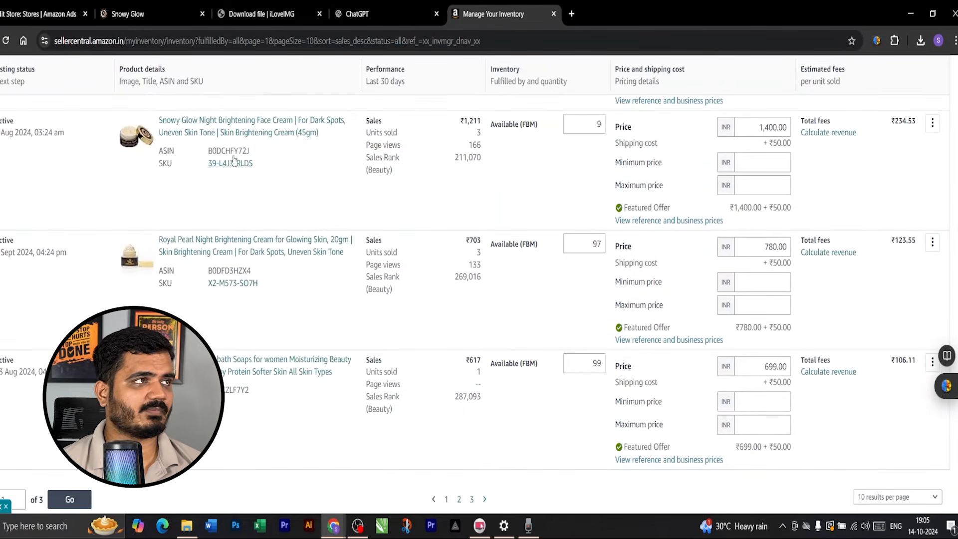
{"action": "double_click", "coordinate": [228, 150]}
{"action": "right_click", "coordinate": [225, 150]}
{"action": "left_click", "coordinate": [240, 151]}
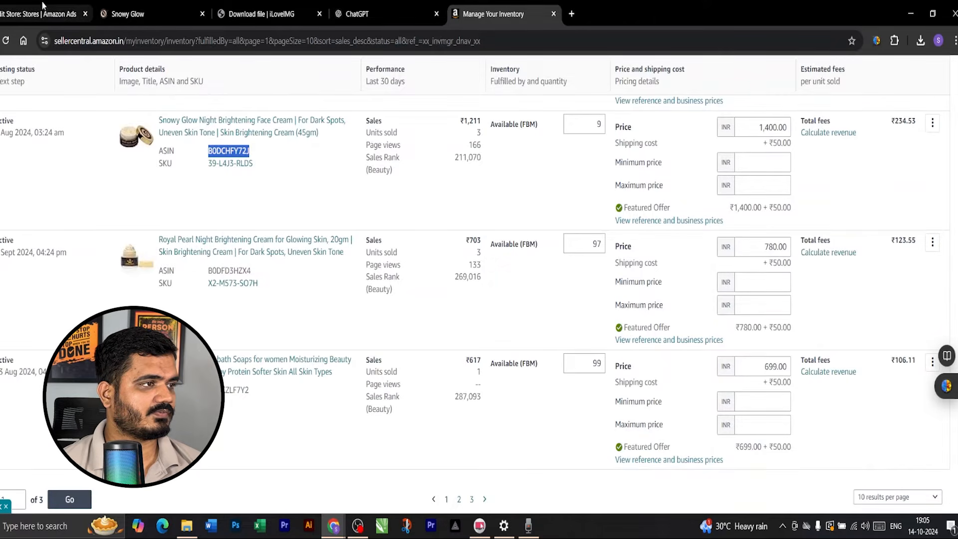
- Search for the copied ASIN B0DCHFY72J in the Store editor and add the night cream to the product section
{"action": "left_click", "coordinate": [50, 6]}
{"action": "right_click", "coordinate": [819, 245]}
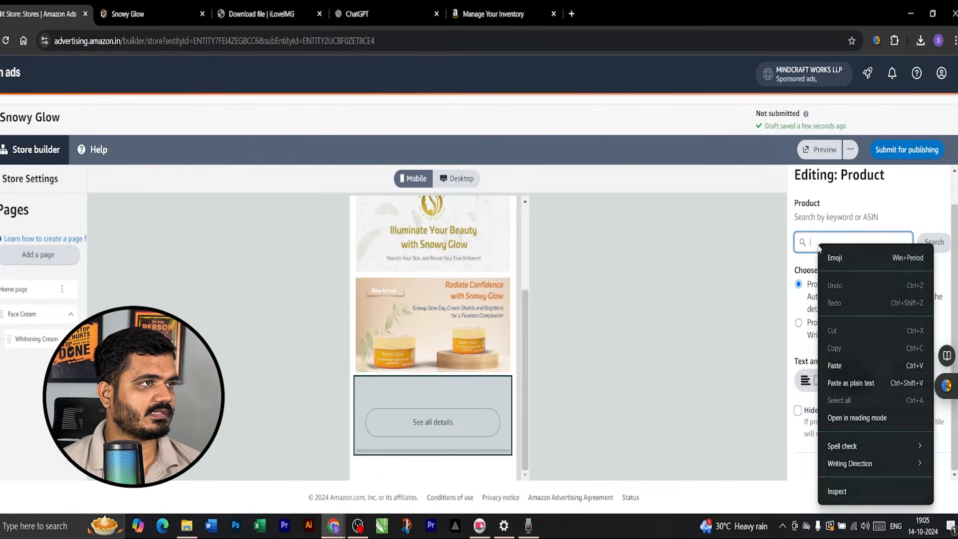
{"action": "left_click", "coordinate": [854, 343]}
{"action": "left_click", "coordinate": [934, 244]}
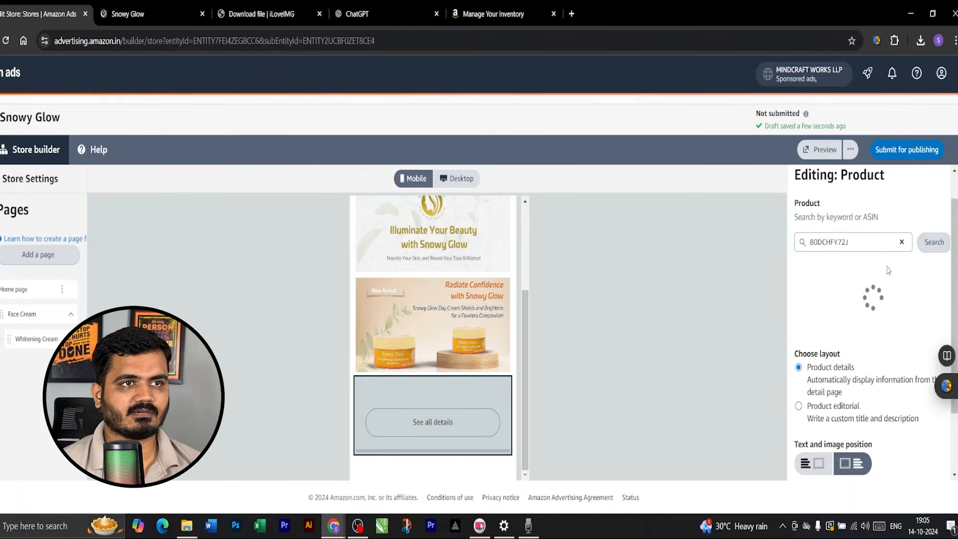
{"action": "left_click", "coordinate": [933, 303]}
{"action": "scroll", "coordinate": [871, 310], "scroll_direction": "down", "scroll_amount": 2}
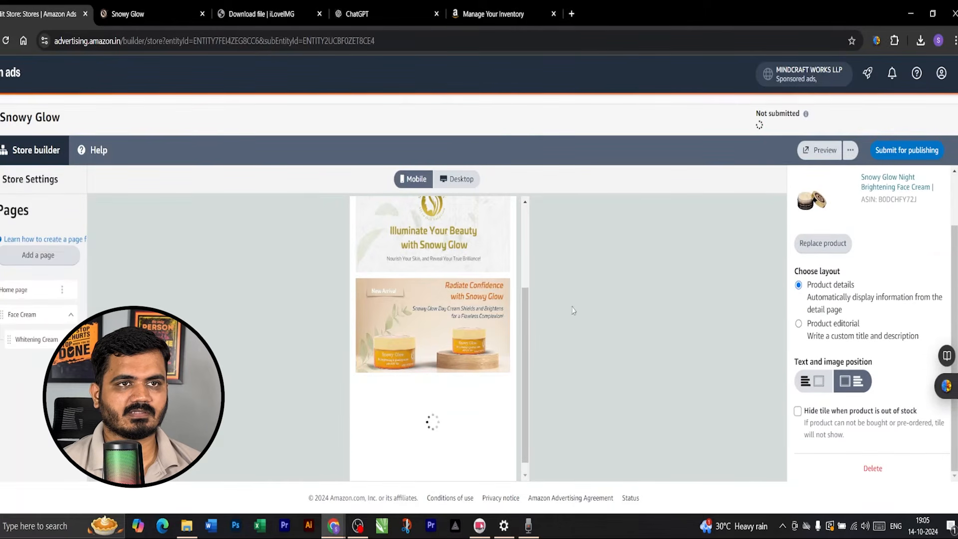
{"action": "scroll", "coordinate": [435, 315], "scroll_direction": "down", "scroll_amount": 5}
{"action": "scroll", "coordinate": [469, 317], "scroll_direction": "down", "scroll_amount": 3}
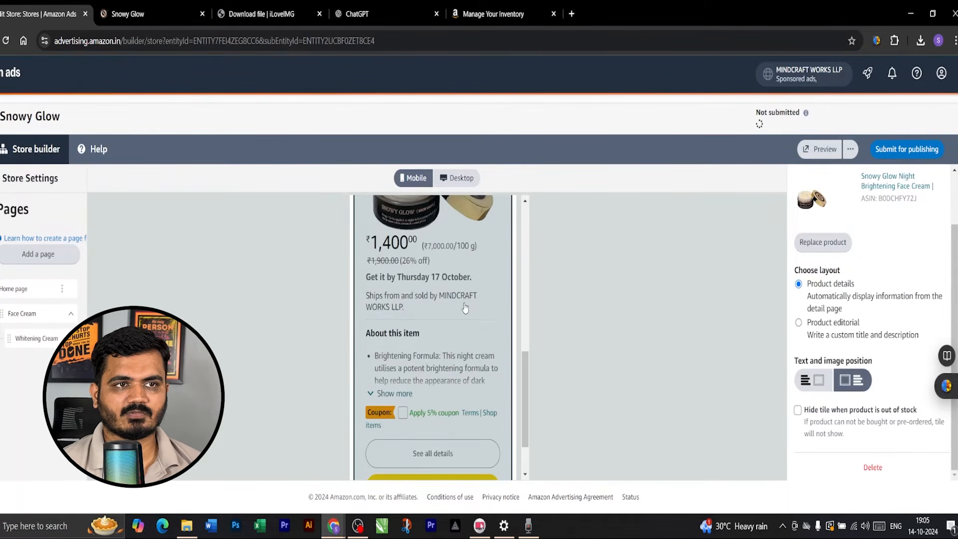
{"action": "scroll", "coordinate": [467, 315], "scroll_direction": "up", "scroll_amount": 2}
{"action": "scroll", "coordinate": [463, 314], "scroll_direction": "down", "scroll_amount": 2}
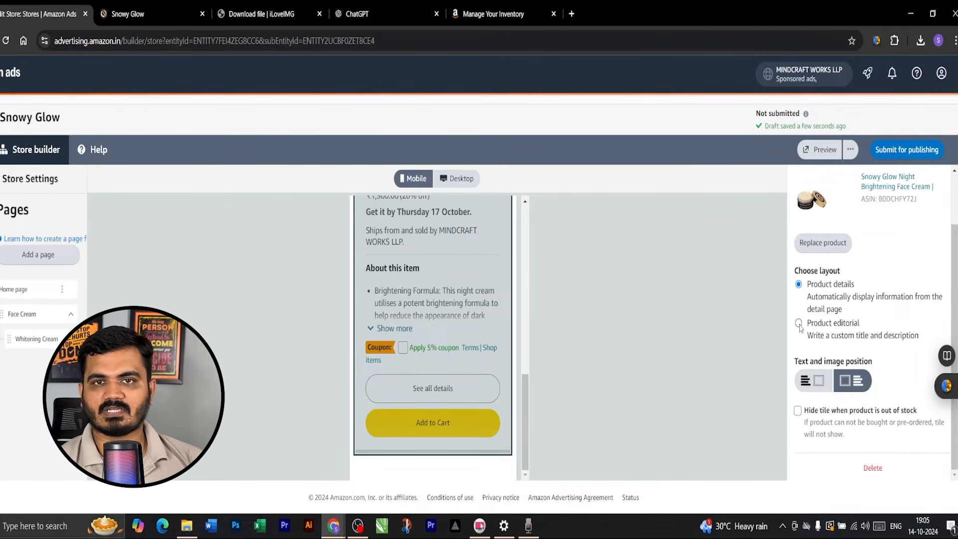
- Compare the product tile's text and image positions in the desktop preview and place the text to the left of the image
{"action": "left_click", "coordinate": [816, 383]}
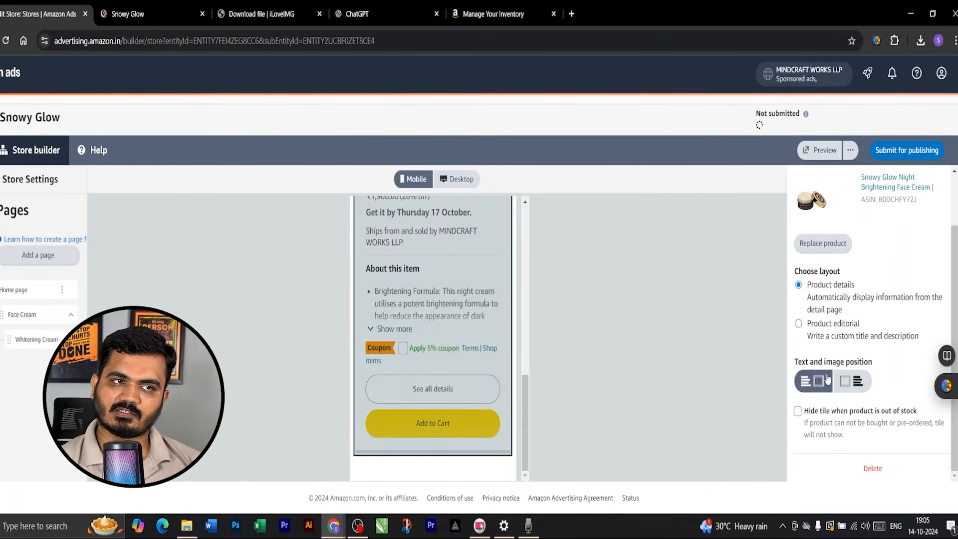
{"action": "left_click", "coordinate": [844, 381]}
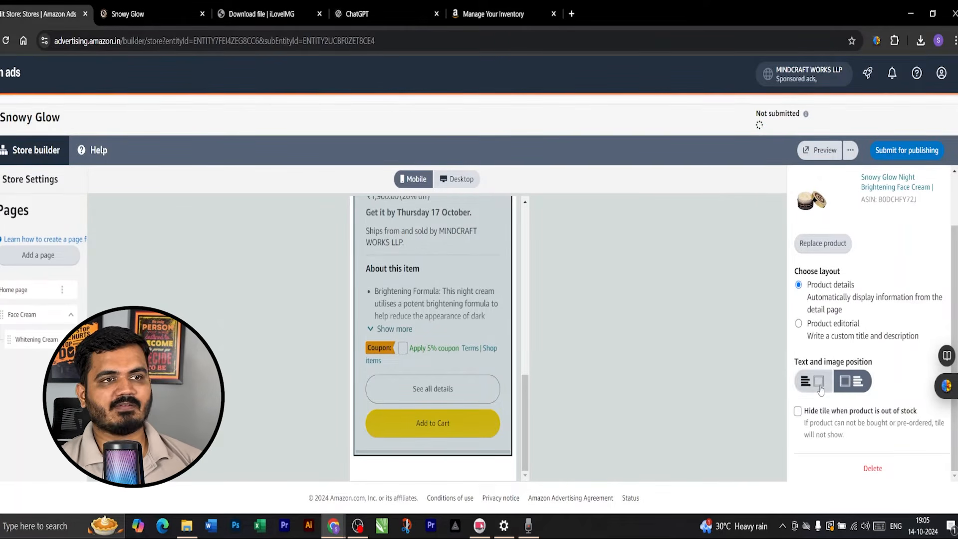
{"action": "scroll", "coordinate": [800, 326], "scroll_direction": "up", "scroll_amount": 4}
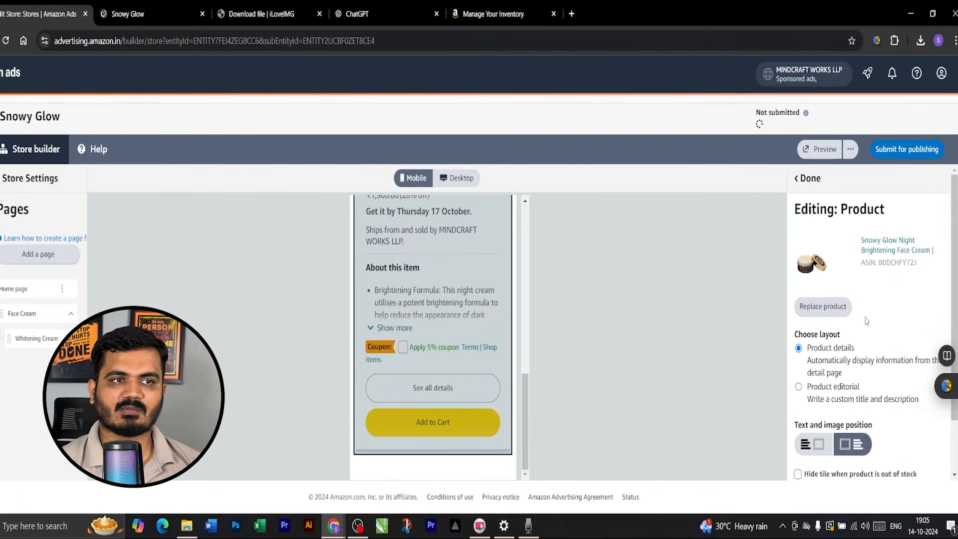
{"action": "scroll", "coordinate": [892, 329], "scroll_direction": "up", "scroll_amount": 1}
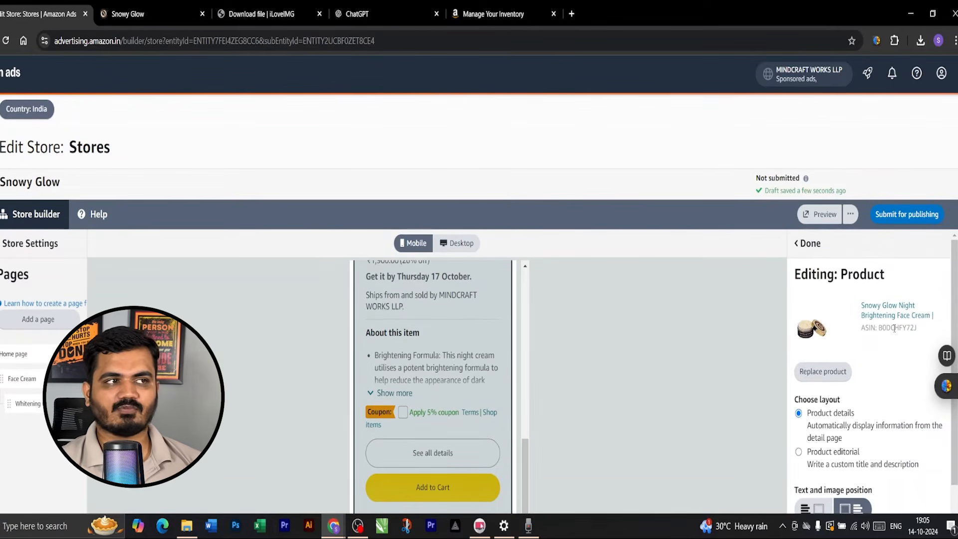
{"action": "left_click", "coordinate": [448, 242]}
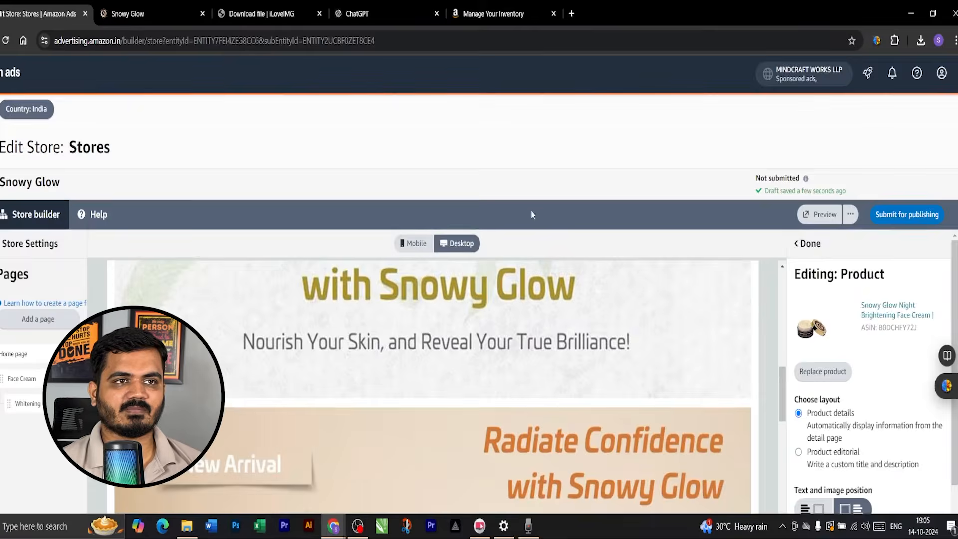
{"action": "scroll", "coordinate": [577, 175], "scroll_direction": "down", "scroll_amount": 2}
{"action": "scroll", "coordinate": [582, 303], "scroll_direction": "down", "scroll_amount": 2}
{"action": "scroll", "coordinate": [583, 302], "scroll_direction": "down", "scroll_amount": 5}
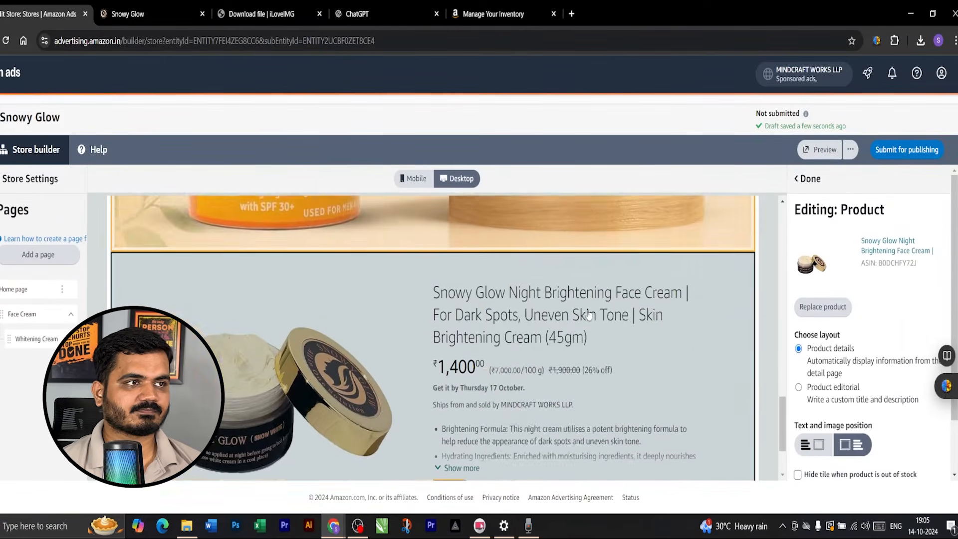
{"action": "scroll", "coordinate": [708, 137], "scroll_direction": "up", "scroll_amount": 1}
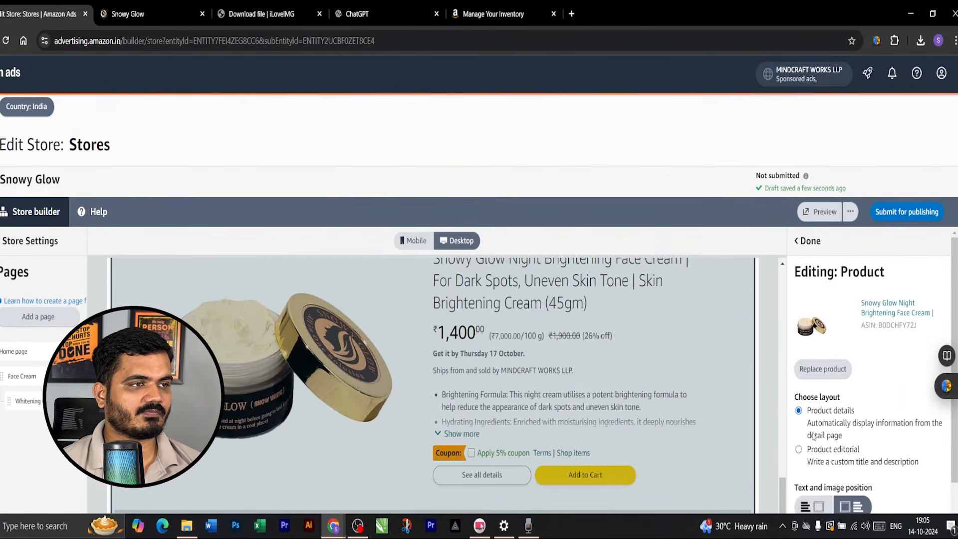
{"action": "left_click", "coordinate": [811, 507]}
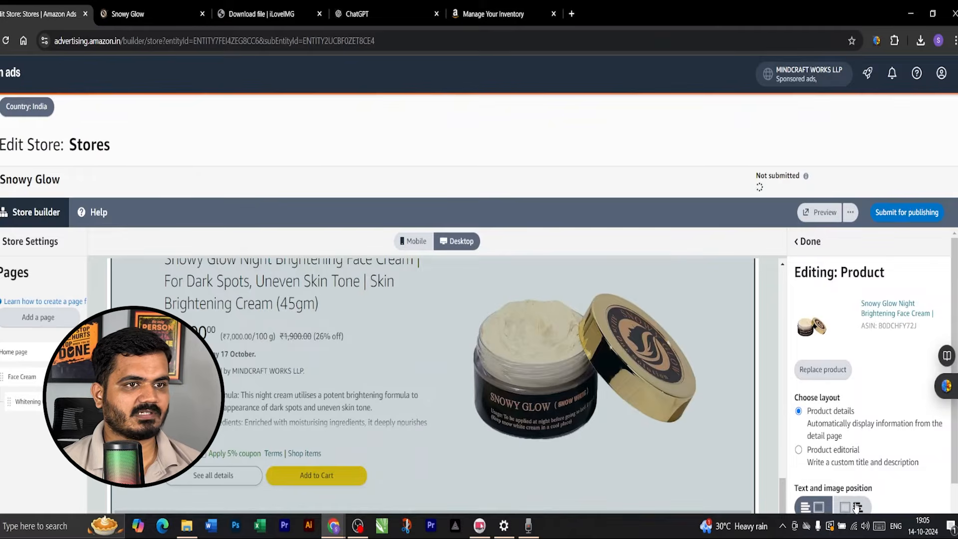
{"action": "left_click", "coordinate": [856, 506]}
{"action": "left_click", "coordinate": [818, 508]}
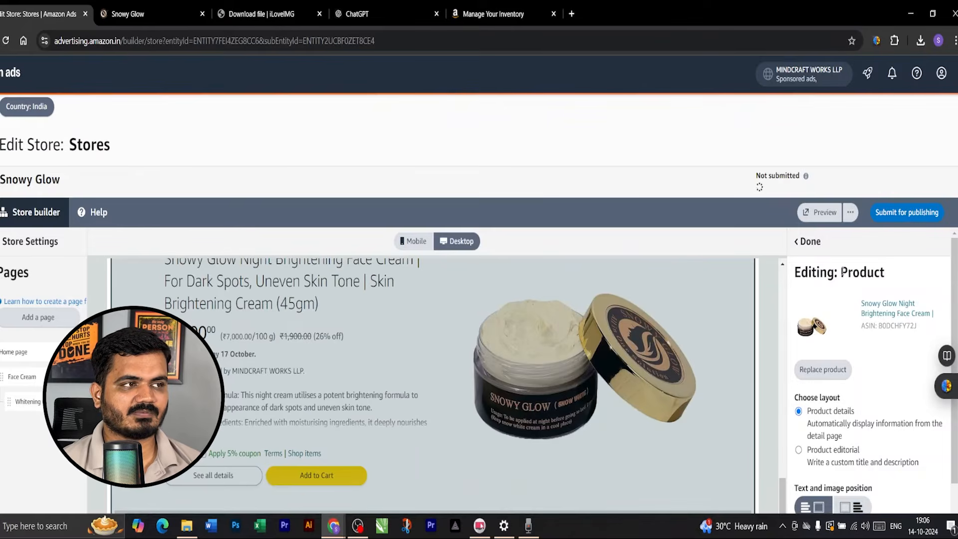
- Finish editing the product tile and check the home page in the desktop and mobile previews
{"action": "scroll", "coordinate": [853, 361], "scroll_direction": "down", "scroll_amount": 3}
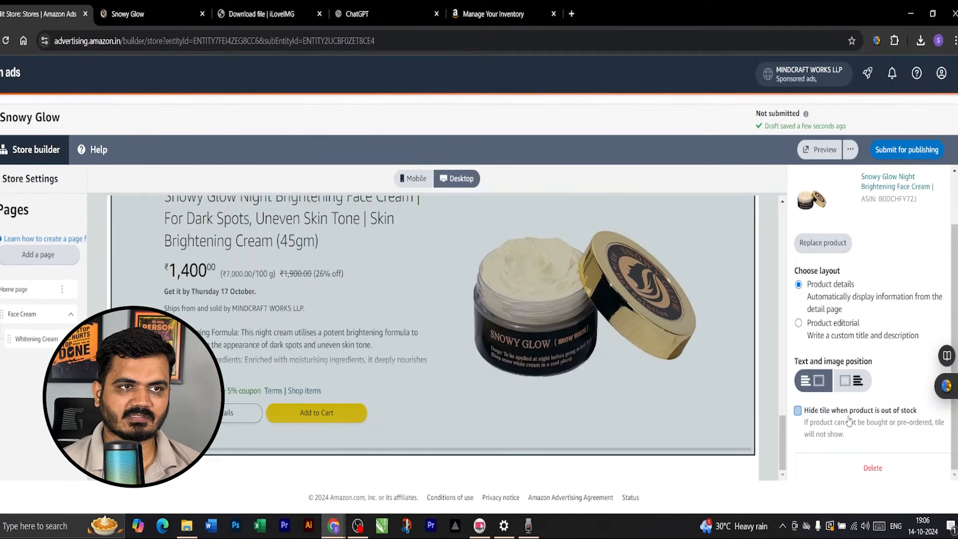
{"action": "scroll", "coordinate": [842, 288], "scroll_direction": "up", "scroll_amount": 2}
{"action": "scroll", "coordinate": [842, 288], "scroll_direction": "up", "scroll_amount": 3}
{"action": "left_click", "coordinate": [807, 242]}
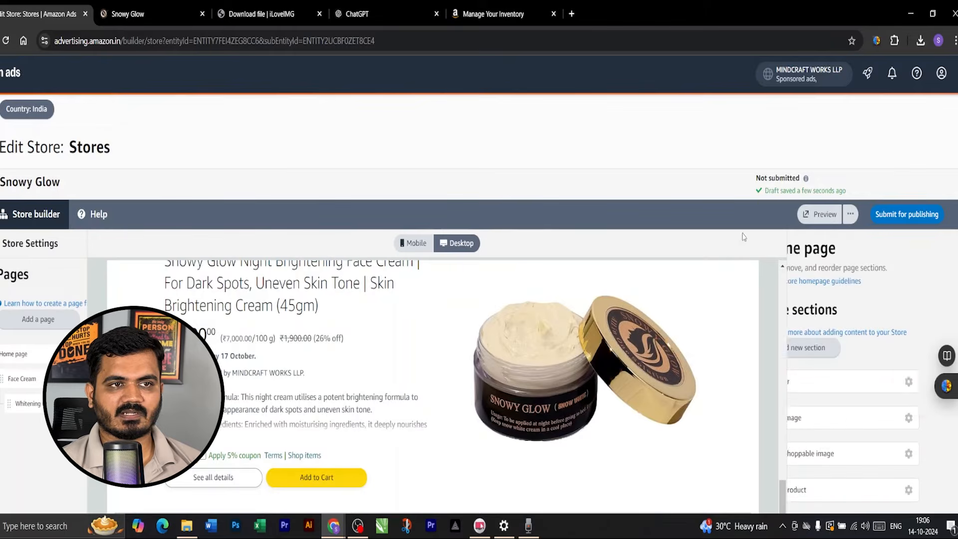
{"action": "scroll", "coordinate": [472, 363], "scroll_direction": "down", "scroll_amount": 2}
{"action": "scroll", "coordinate": [574, 387], "scroll_direction": "up", "scroll_amount": 5}
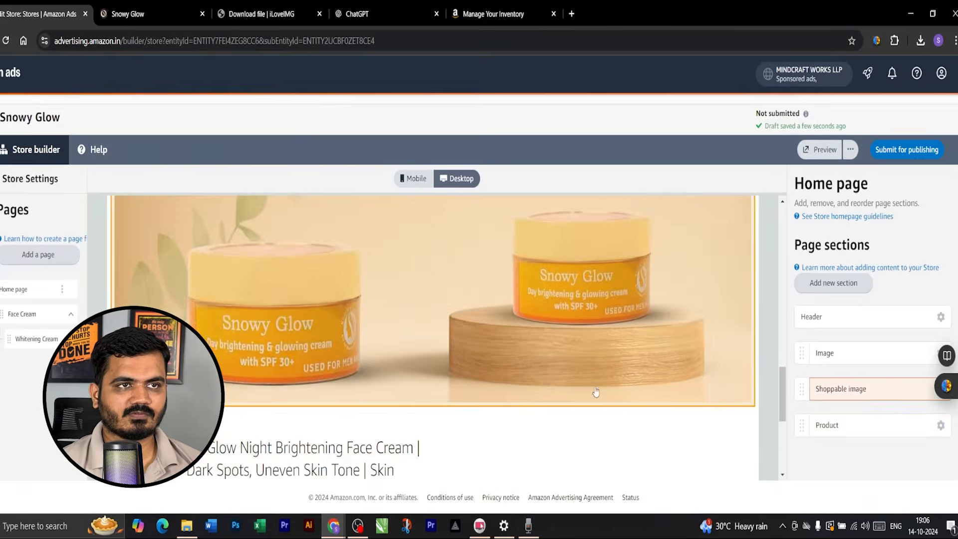
{"action": "scroll", "coordinate": [740, 284], "scroll_direction": "down", "scroll_amount": 3}
{"action": "left_click", "coordinate": [413, 178]}
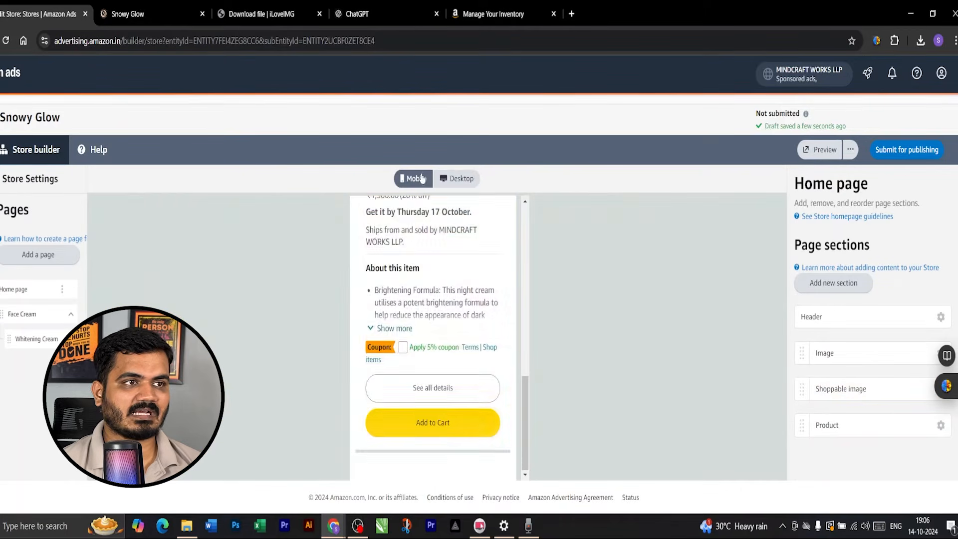
{"action": "scroll", "coordinate": [488, 325], "scroll_direction": "up", "scroll_amount": 5}
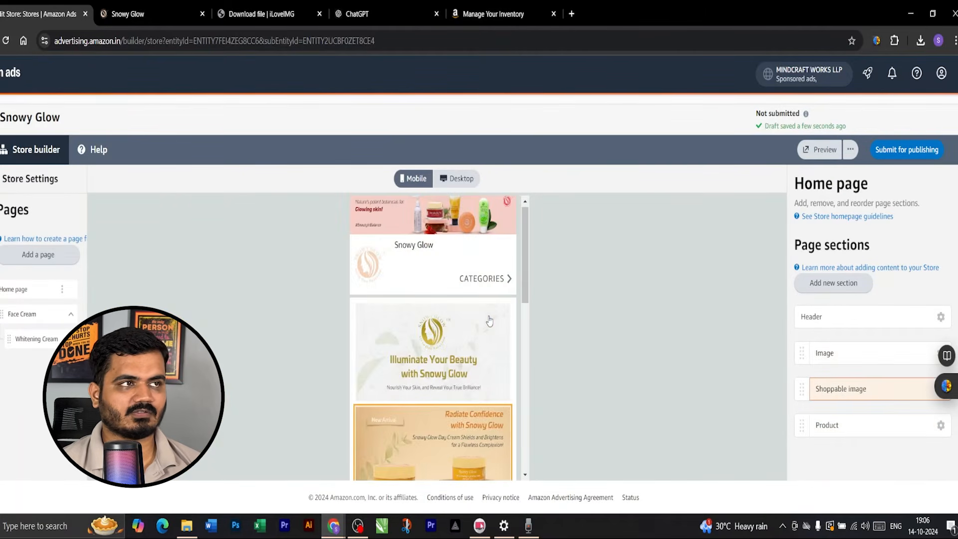
- Add a product grid section with manual product search and copy the ASIN of the Royal Pearl Night Brightening Cream, 20gm, from the inventory
{"action": "left_click", "coordinate": [828, 425]}
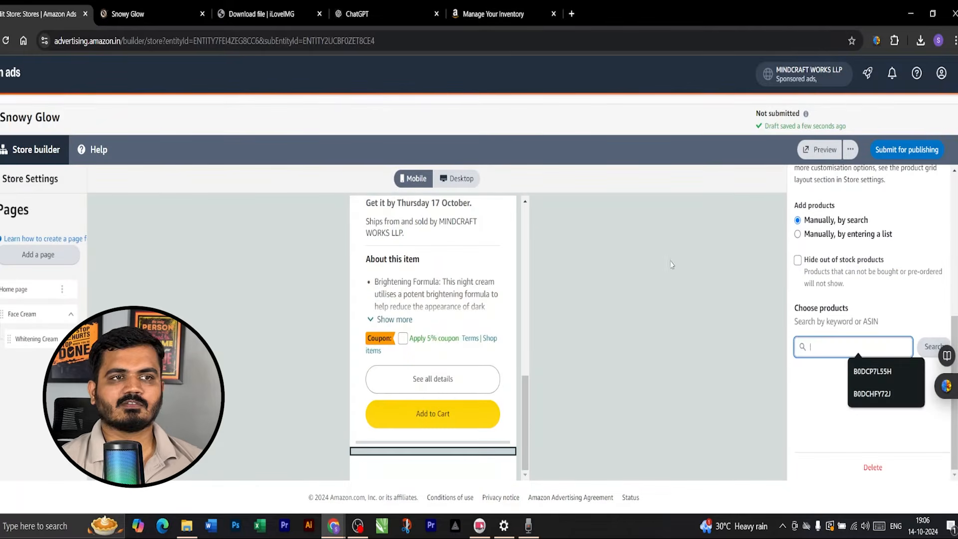
{"action": "left_click", "coordinate": [494, 14]}
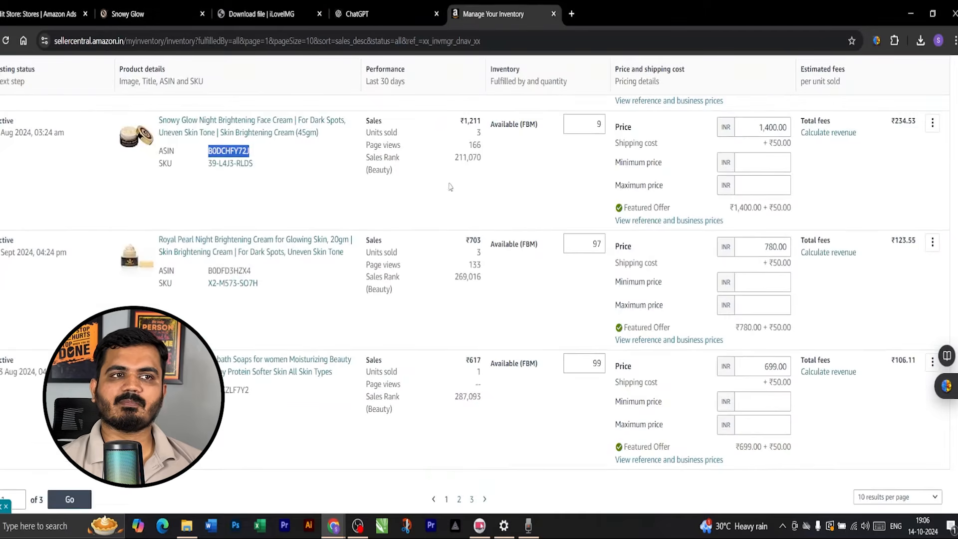
{"action": "scroll", "coordinate": [309, 284], "scroll_direction": "down", "scroll_amount": 3}
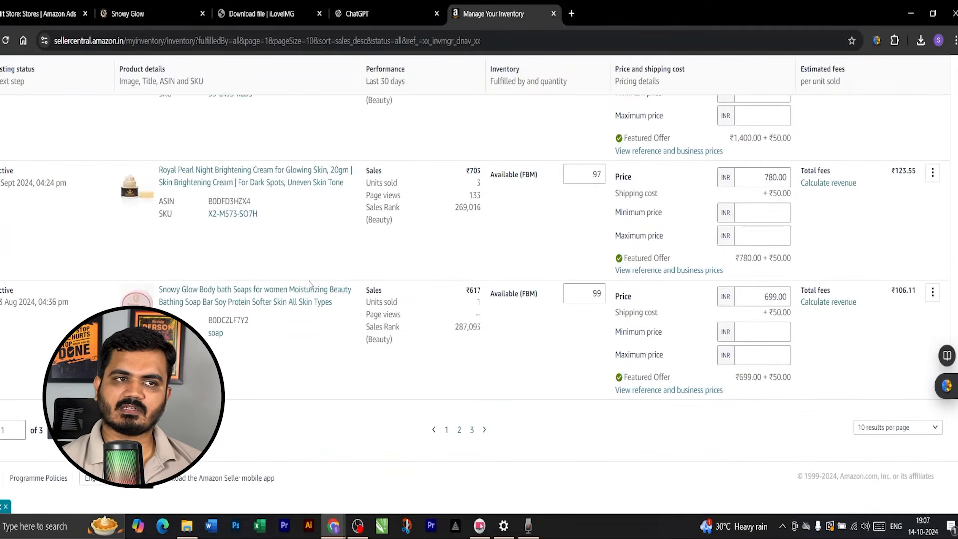
{"action": "double_click", "coordinate": [232, 201]}
{"action": "right_click", "coordinate": [238, 200]}
{"action": "left_click", "coordinate": [255, 209]}
- Switch to the Store editor, search for the copied ASIN B0DFD3HZX4 and add the Royal Pearl night cream to the product grid
{"action": "left_click", "coordinate": [40, 14]}
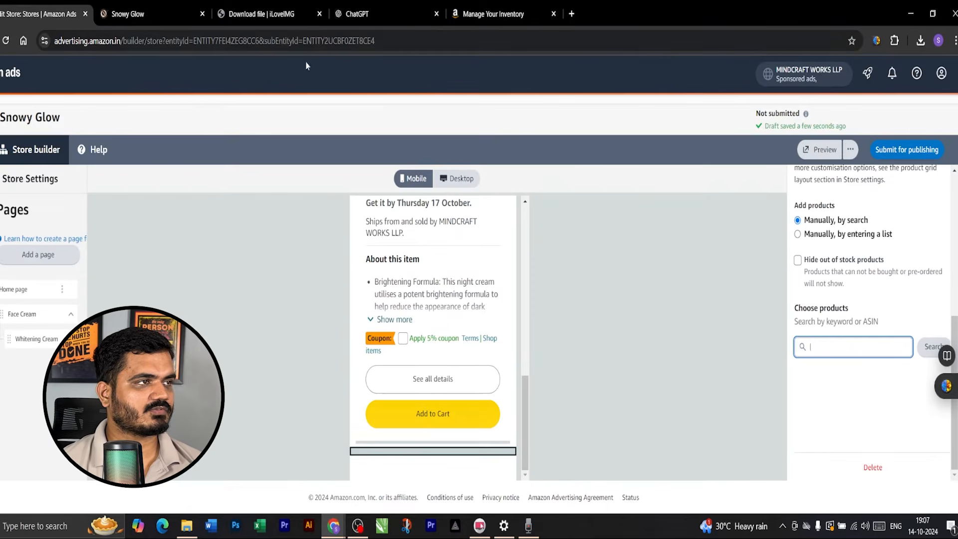
{"action": "right_click", "coordinate": [822, 344]}
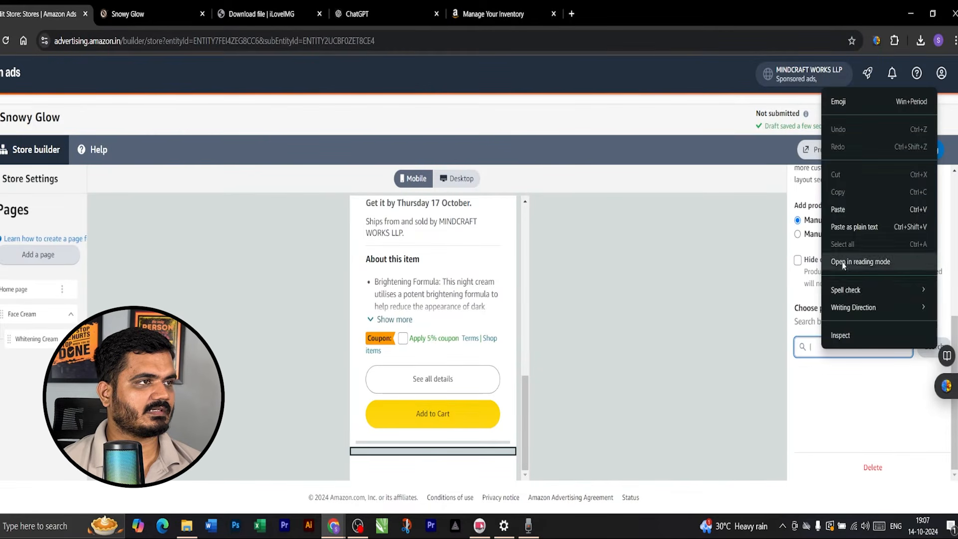
{"action": "left_click", "coordinate": [843, 208]}
{"action": "left_click", "coordinate": [931, 347]}
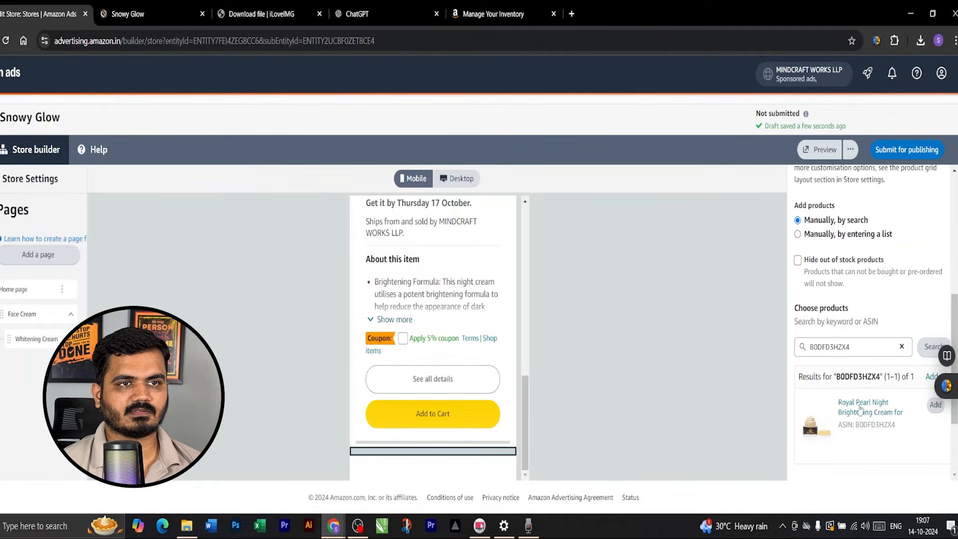
{"action": "left_click", "coordinate": [936, 405]}
{"action": "scroll", "coordinate": [790, 361], "scroll_direction": "down", "scroll_amount": 3}
{"action": "scroll", "coordinate": [464, 356], "scroll_direction": "down", "scroll_amount": 5}
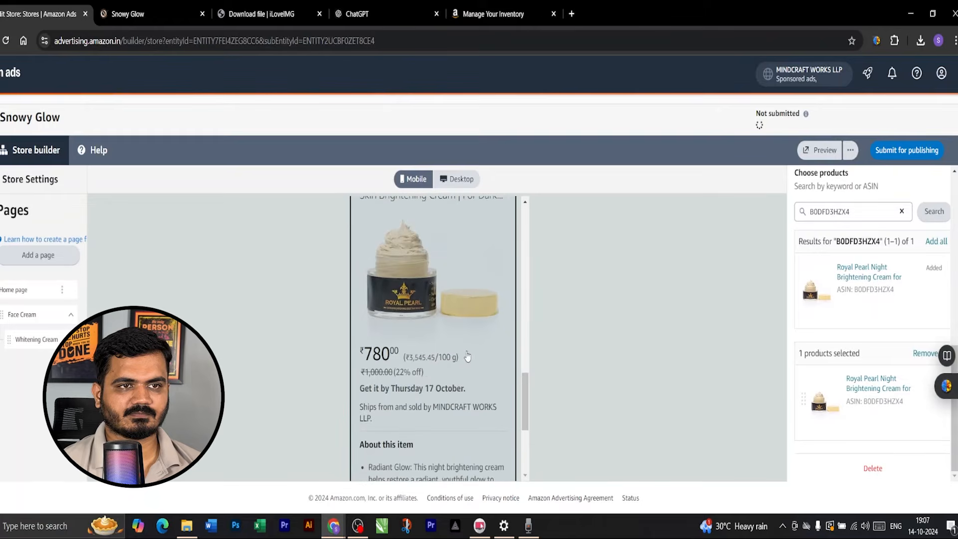
{"action": "scroll", "coordinate": [464, 356], "scroll_direction": "down", "scroll_amount": 2}
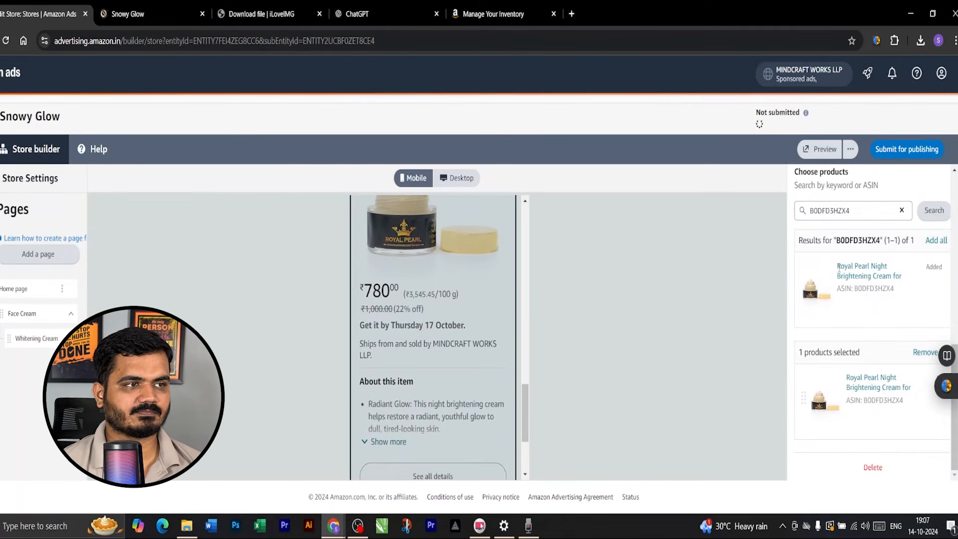
- Copy the ASIN of the Snowy Glow Day Brightening Cream With SPF 30+ from the Seller Central inventory
{"action": "left_click", "coordinate": [501, 13]}
{"action": "scroll", "coordinate": [174, 244], "scroll_direction": "up", "scroll_amount": 1}
{"action": "scroll", "coordinate": [175, 244], "scroll_direction": "up", "scroll_amount": 3}
{"action": "double_click", "coordinate": [227, 198]}
{"action": "right_click", "coordinate": [227, 198]}
{"action": "left_click", "coordinate": [245, 203]}
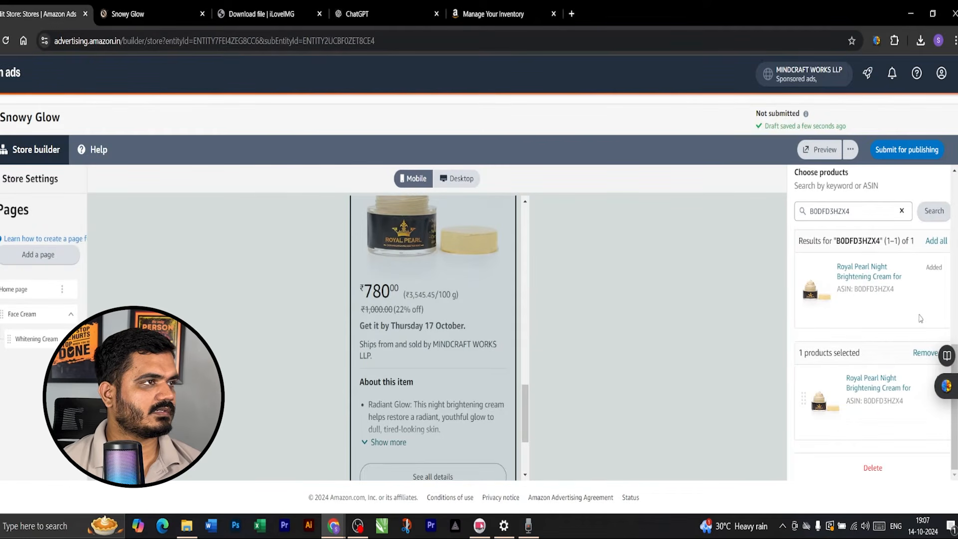
- Search for the ASIN B0DCP7L55H in the Store editor and add the day cream to the product grid
{"action": "right_click", "coordinate": [834, 205]}
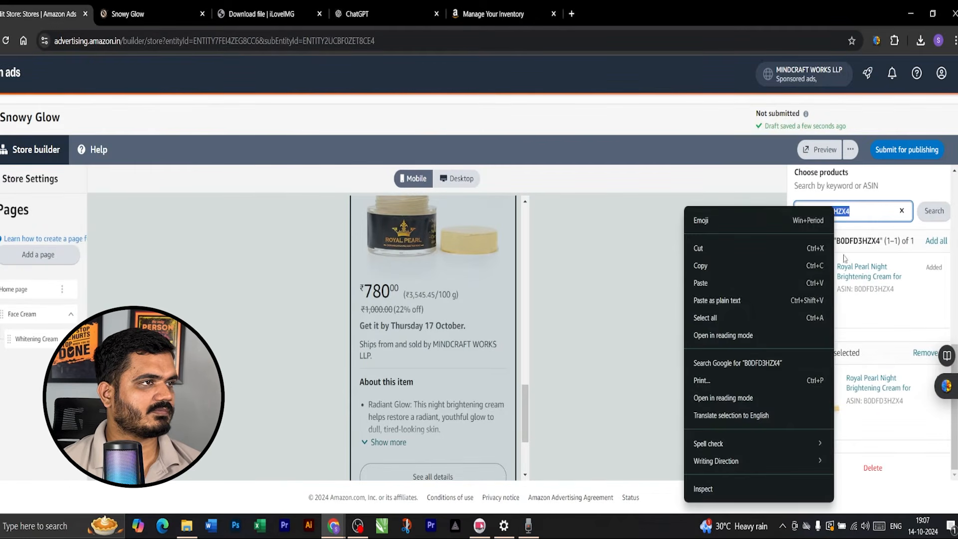
{"action": "left_click", "coordinate": [760, 288]}
{"action": "left_click", "coordinate": [932, 212]}
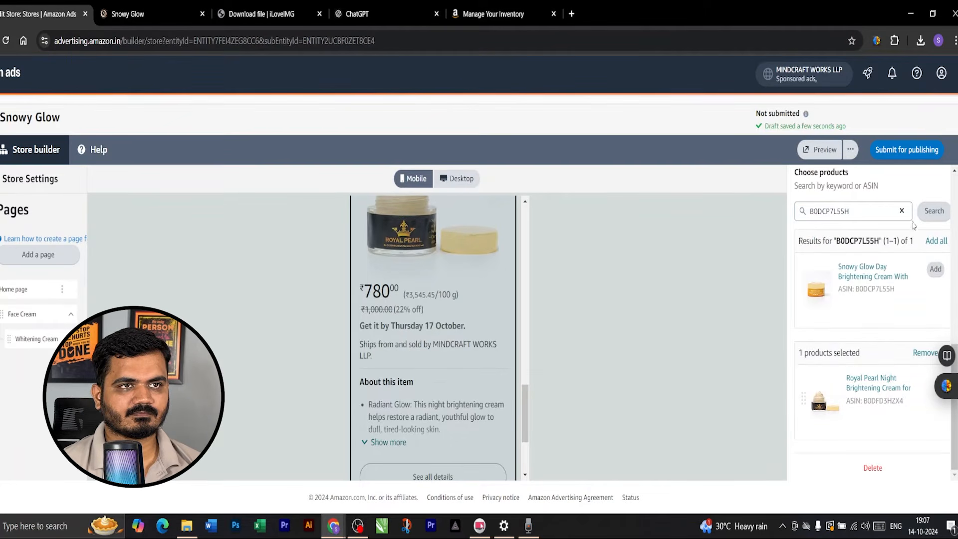
{"action": "left_click", "coordinate": [935, 270]}
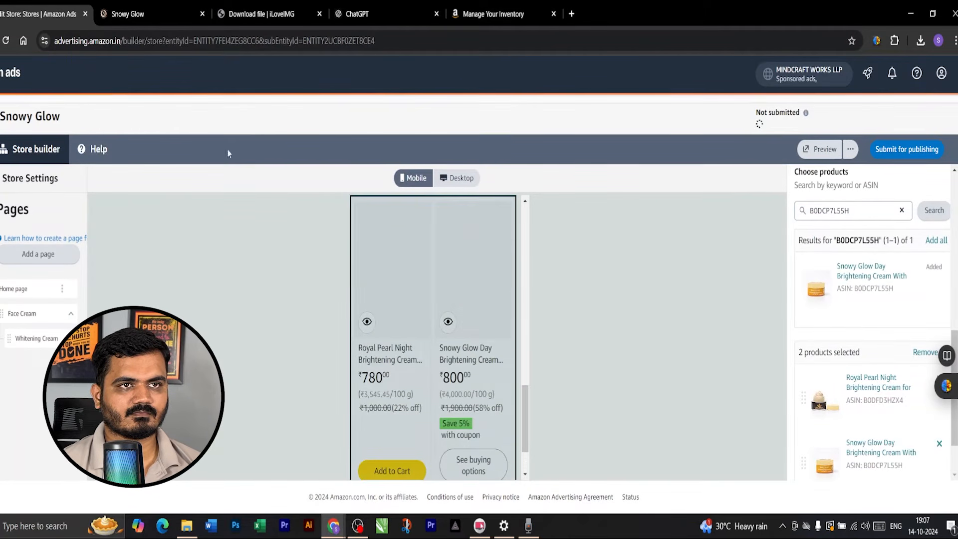
- Copy the ASIN of the Snowy Glow 24k Gold Brightening Facewash from the Seller Central inventory
{"action": "left_click", "coordinate": [459, 14]}
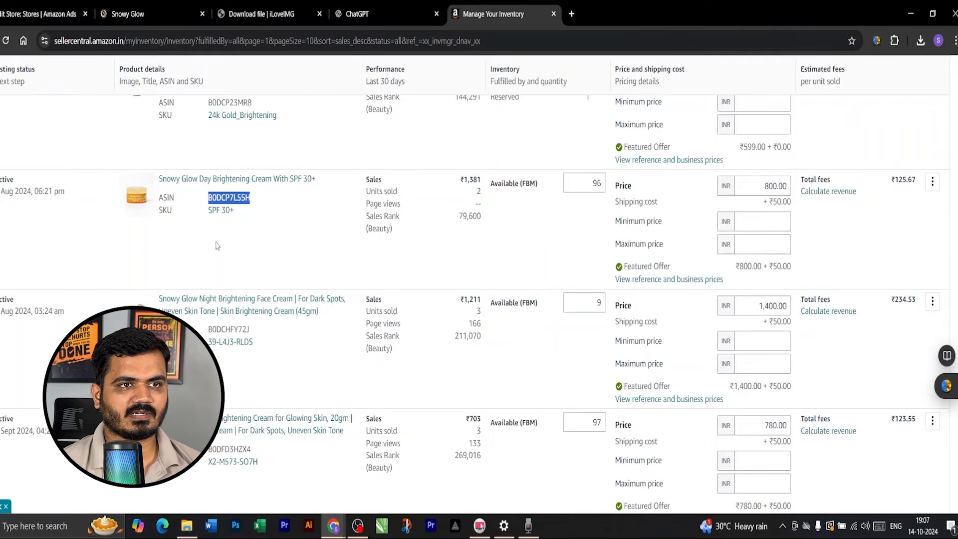
{"action": "scroll", "coordinate": [216, 245], "scroll_direction": "up", "scroll_amount": 5}
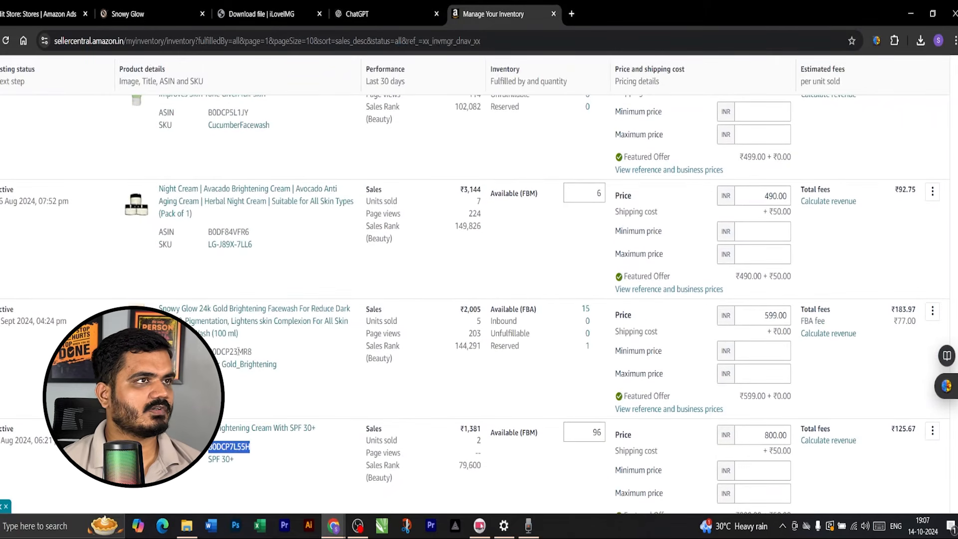
{"action": "double_click", "coordinate": [239, 350]}
{"action": "right_click", "coordinate": [238, 351]}
{"action": "left_click", "coordinate": [254, 362]}
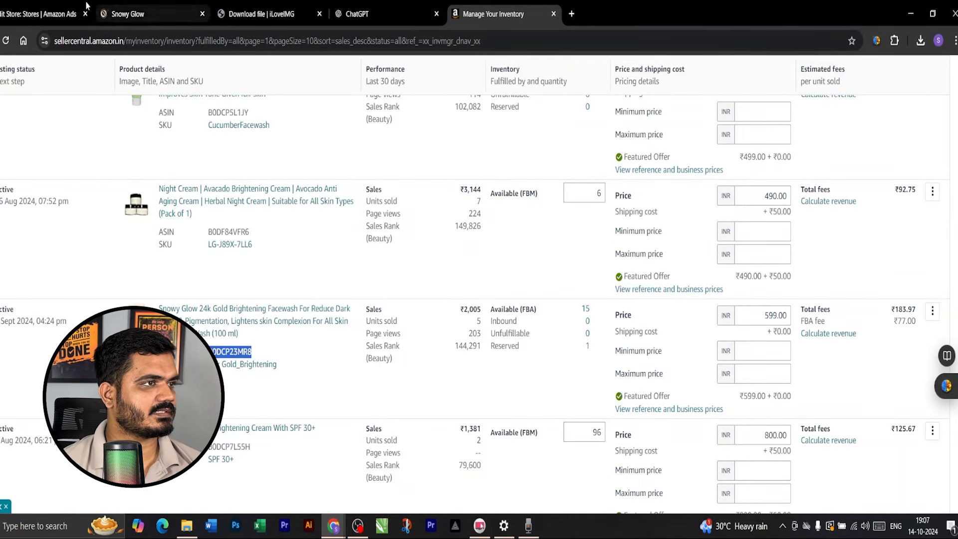
- Search for the ASIN B0DCP23MR8 in the Store editor and add the 24k Gold facewash to the product grid
{"action": "left_click", "coordinate": [34, 6]}
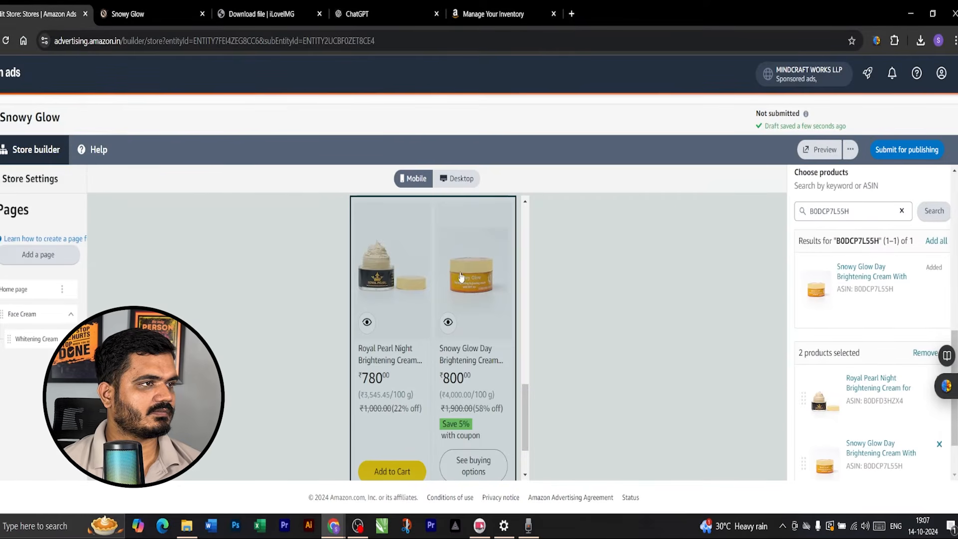
{"action": "right_click", "coordinate": [826, 214]}
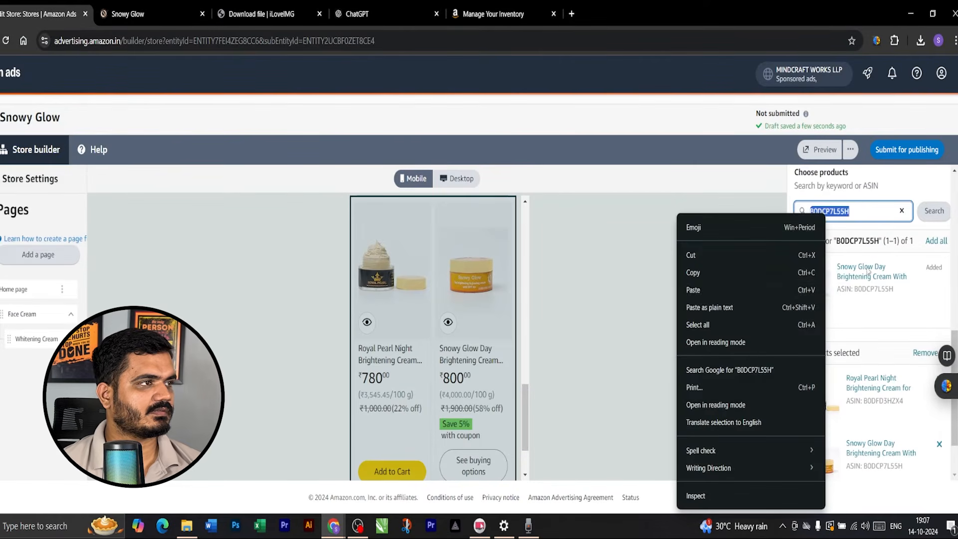
{"action": "left_click", "coordinate": [730, 290]}
{"action": "left_click", "coordinate": [933, 210]}
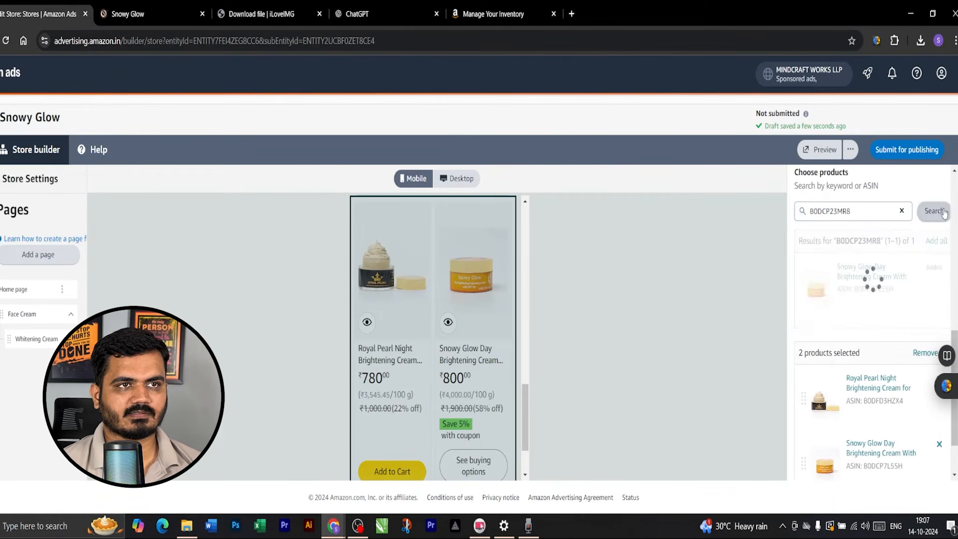
{"action": "left_click", "coordinate": [934, 270]}
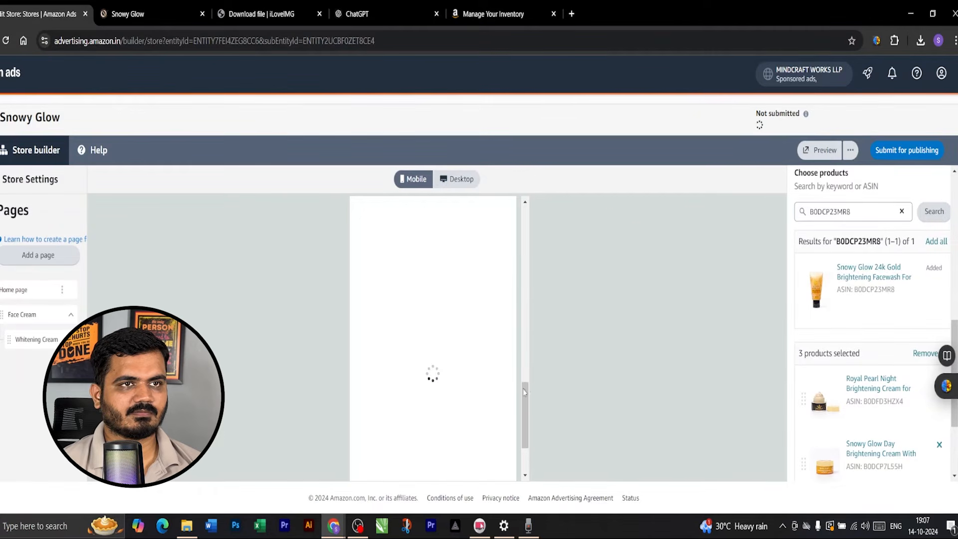
- Check the product grid's layout in the mobile preview and finish editing the grid
{"action": "scroll", "coordinate": [459, 375], "scroll_direction": "down", "scroll_amount": 5}
{"action": "scroll", "coordinate": [474, 364], "scroll_direction": "down", "scroll_amount": 3}
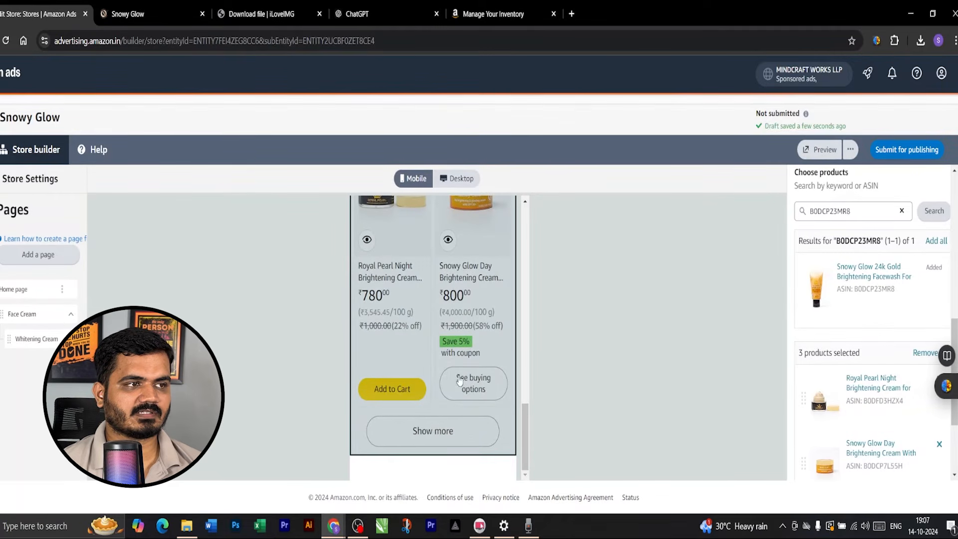
{"action": "scroll", "coordinate": [483, 380], "scroll_direction": "up", "scroll_amount": 3}
{"action": "scroll", "coordinate": [487, 370], "scroll_direction": "down", "scroll_amount": 2}
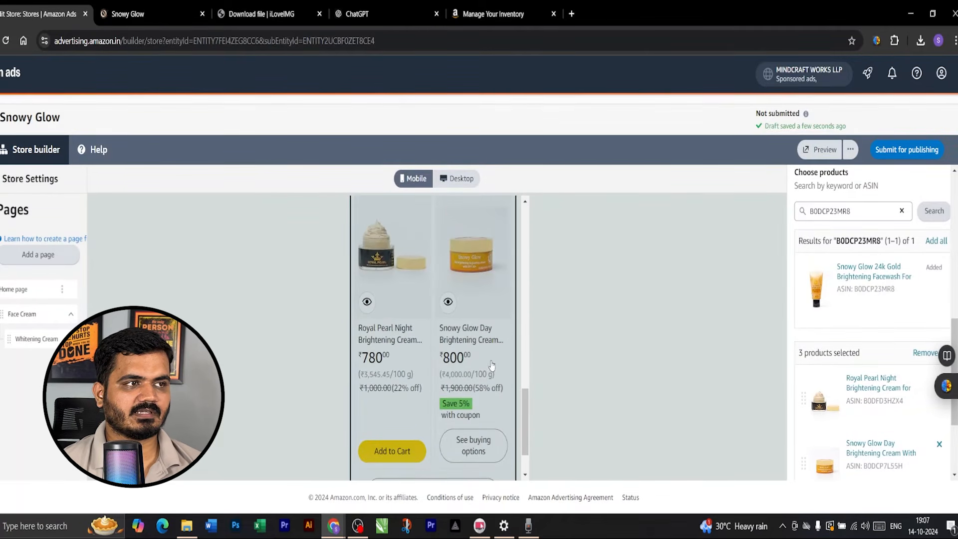
{"action": "scroll", "coordinate": [480, 372], "scroll_direction": "down", "scroll_amount": 1}
{"action": "scroll", "coordinate": [444, 381], "scroll_direction": "up", "scroll_amount": 3}
{"action": "scroll", "coordinate": [649, 372], "scroll_direction": "up", "scroll_amount": 1}
{"action": "scroll", "coordinate": [822, 367], "scroll_direction": "up", "scroll_amount": 1}
{"action": "scroll", "coordinate": [821, 367], "scroll_direction": "up", "scroll_amount": 5}
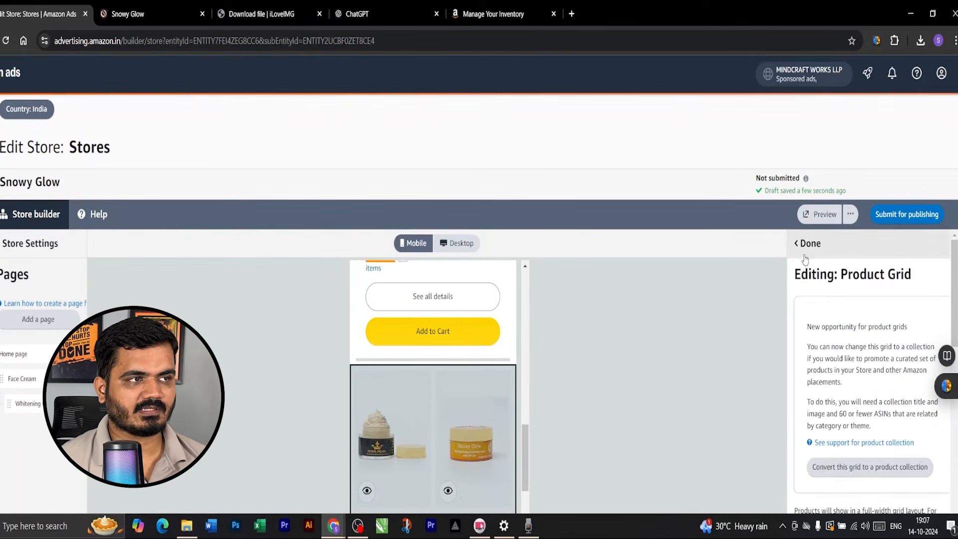
{"action": "left_click", "coordinate": [805, 245]}
- Add a Featured Deals section to the home page below the product grid
{"action": "scroll", "coordinate": [774, 279], "scroll_direction": "down", "scroll_amount": 1}
{"action": "left_click", "coordinate": [834, 277]}
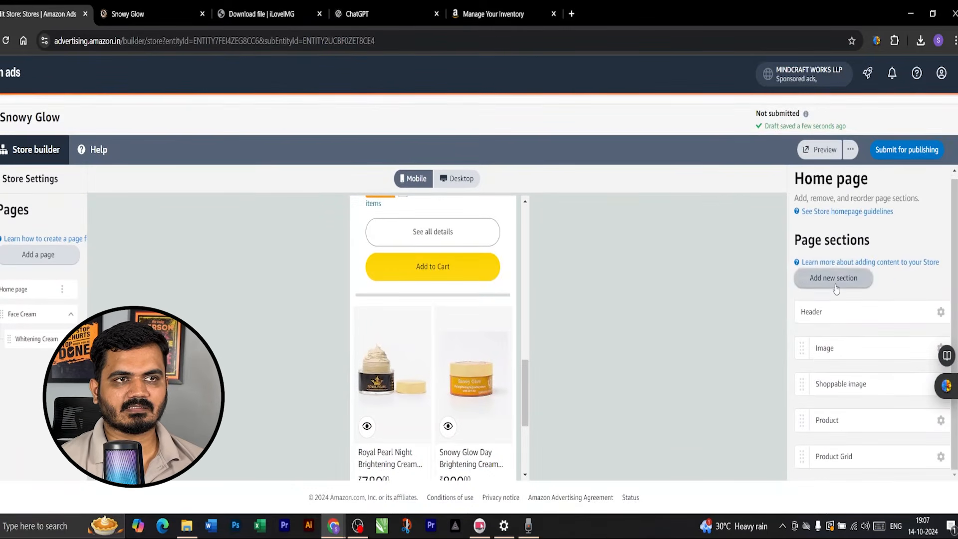
{"action": "scroll", "coordinate": [882, 385], "scroll_direction": "down", "scroll_amount": 15}
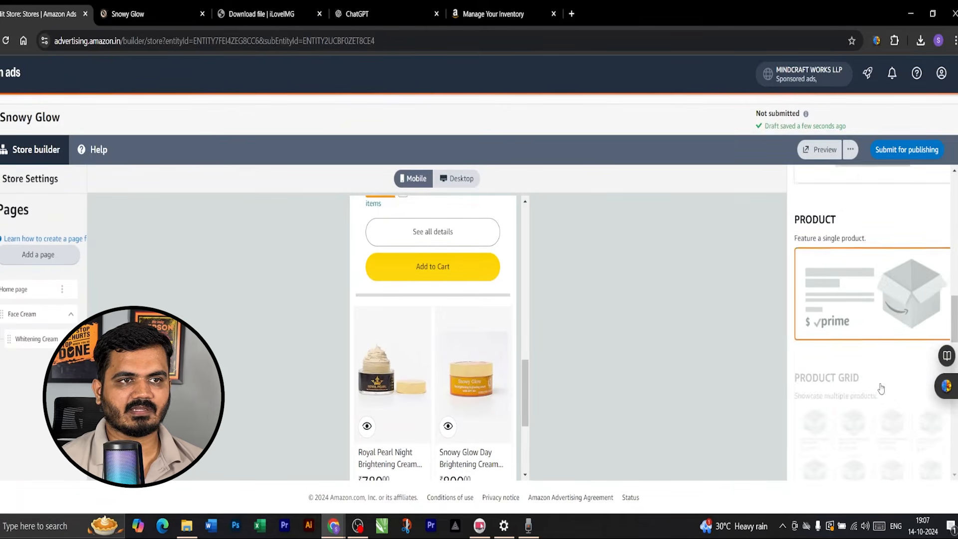
{"action": "scroll", "coordinate": [882, 388], "scroll_direction": "down", "scroll_amount": 3}
{"action": "scroll", "coordinate": [873, 424], "scroll_direction": "up", "scroll_amount": 5}
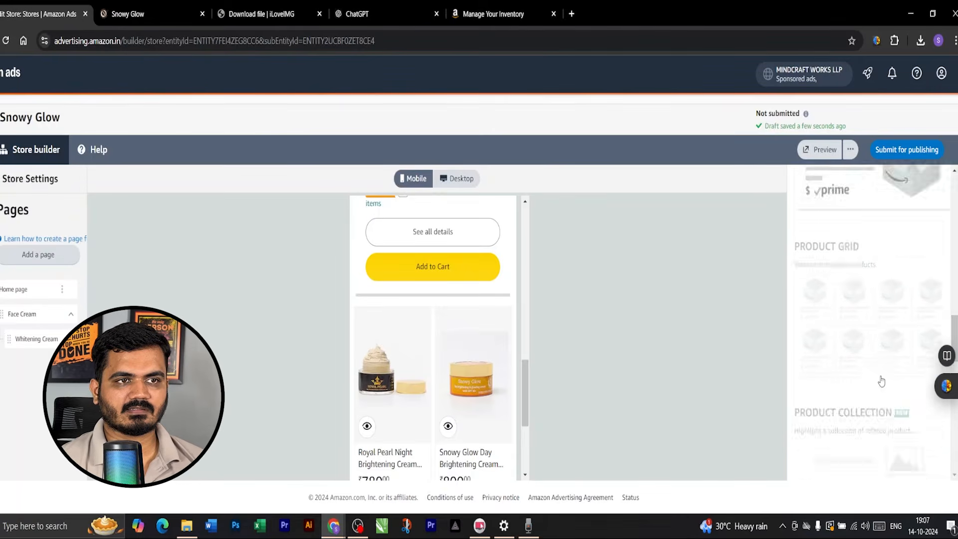
{"action": "scroll", "coordinate": [868, 369], "scroll_direction": "down", "scroll_amount": 1}
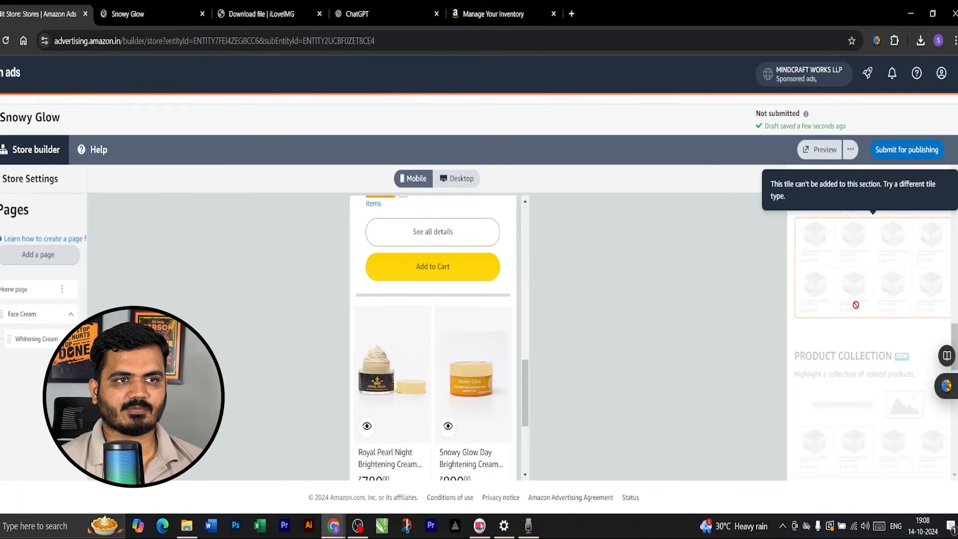
{"action": "scroll", "coordinate": [851, 421], "scroll_direction": "up", "scroll_amount": 1}
{"action": "scroll", "coordinate": [875, 435], "scroll_direction": "down", "scroll_amount": 5}
{"action": "scroll", "coordinate": [865, 376], "scroll_direction": "down", "scroll_amount": 1}
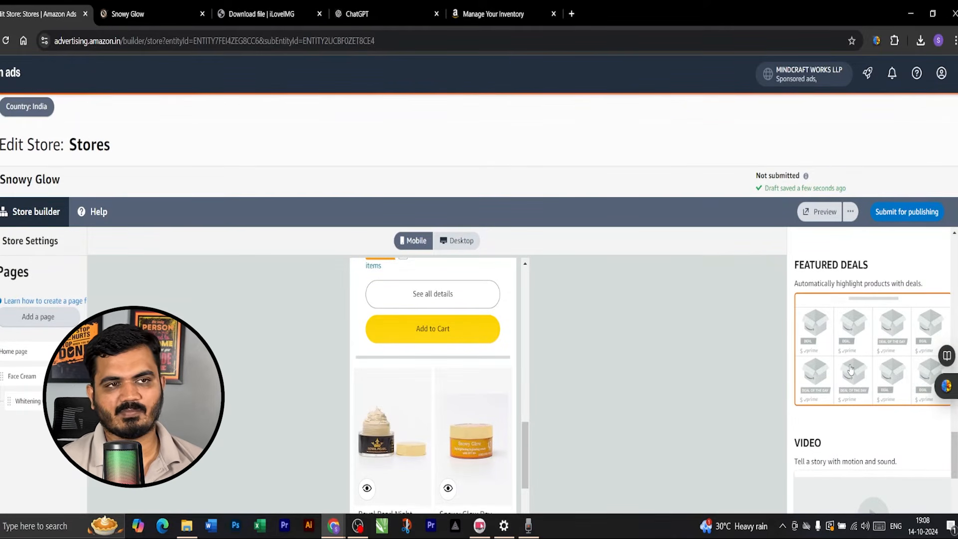
{"action": "left_click", "coordinate": [851, 369]}
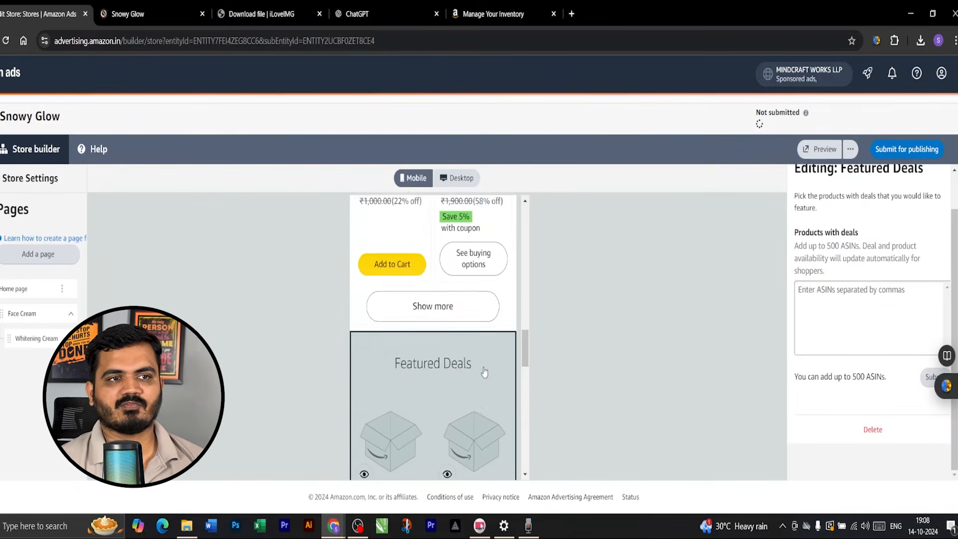
- Look over the Featured Deals placeholders in the mobile preview and finish editing the section
{"action": "scroll", "coordinate": [483, 371], "scroll_direction": "down", "scroll_amount": 6}
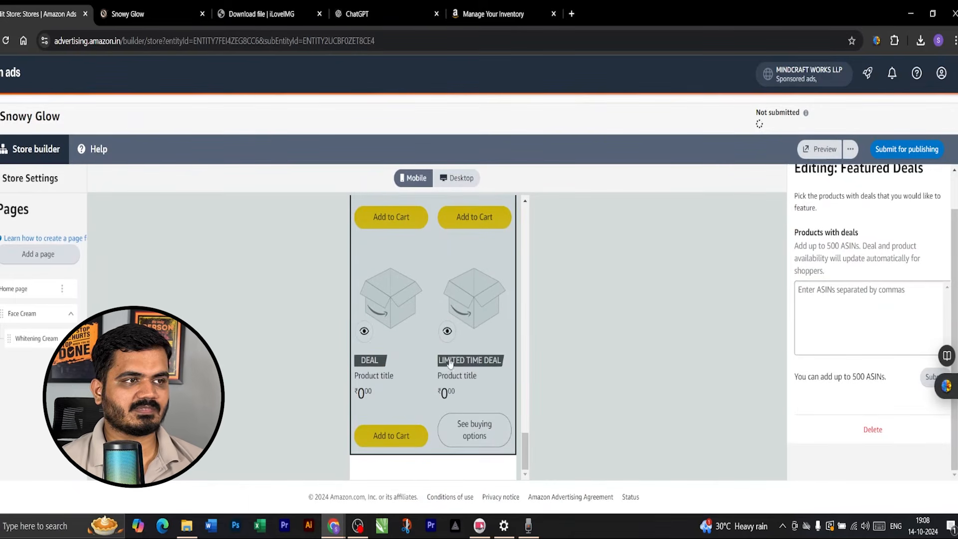
{"action": "scroll", "coordinate": [422, 341], "scroll_direction": "up", "scroll_amount": 5}
{"action": "scroll", "coordinate": [770, 383], "scroll_direction": "up", "scroll_amount": 1}
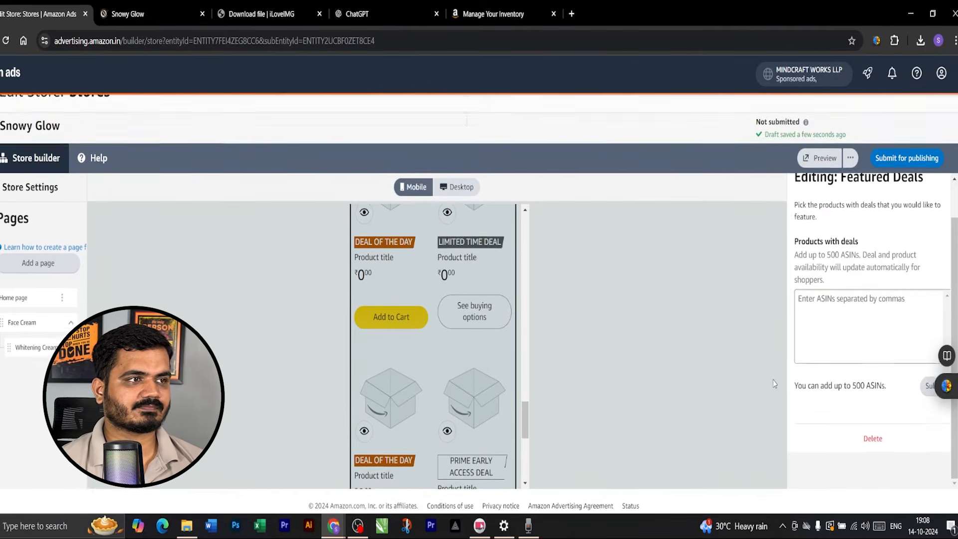
{"action": "scroll", "coordinate": [860, 376], "scroll_direction": "up", "scroll_amount": 1}
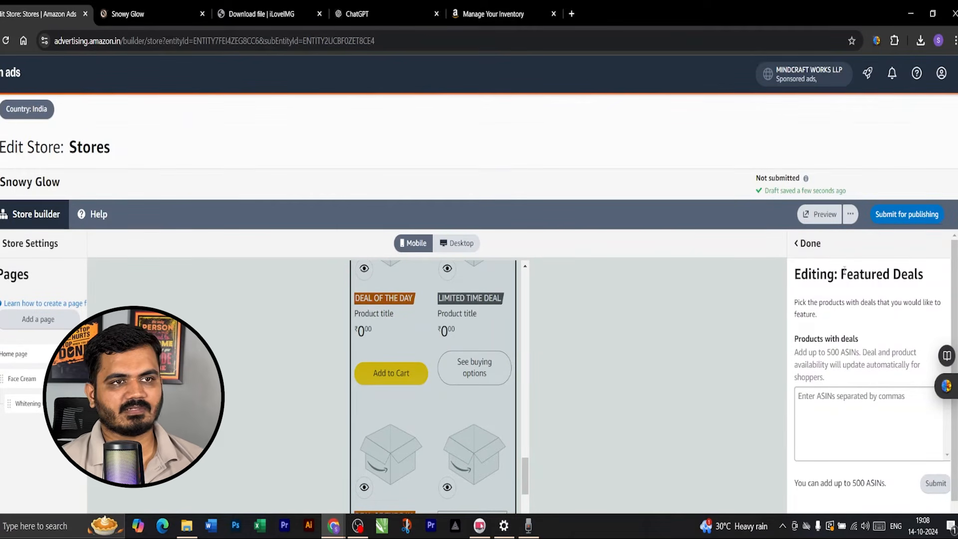
{"action": "left_click", "coordinate": [813, 244]}
- Delete the Featured Deals section from the home page
{"action": "scroll", "coordinate": [935, 416], "scroll_direction": "down", "scroll_amount": 2}
{"action": "scroll", "coordinate": [928, 419], "scroll_direction": "down", "scroll_amount": 1}
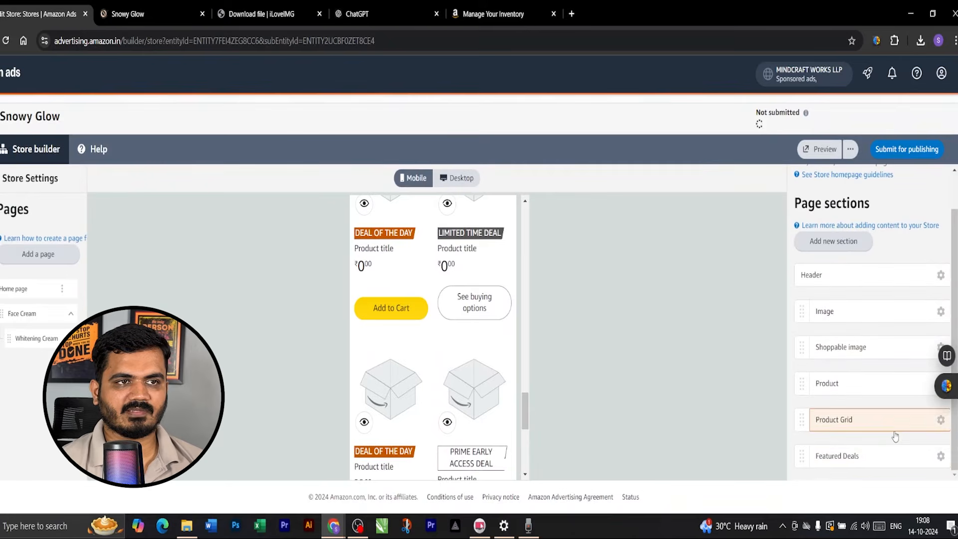
{"action": "left_click", "coordinate": [939, 455]}
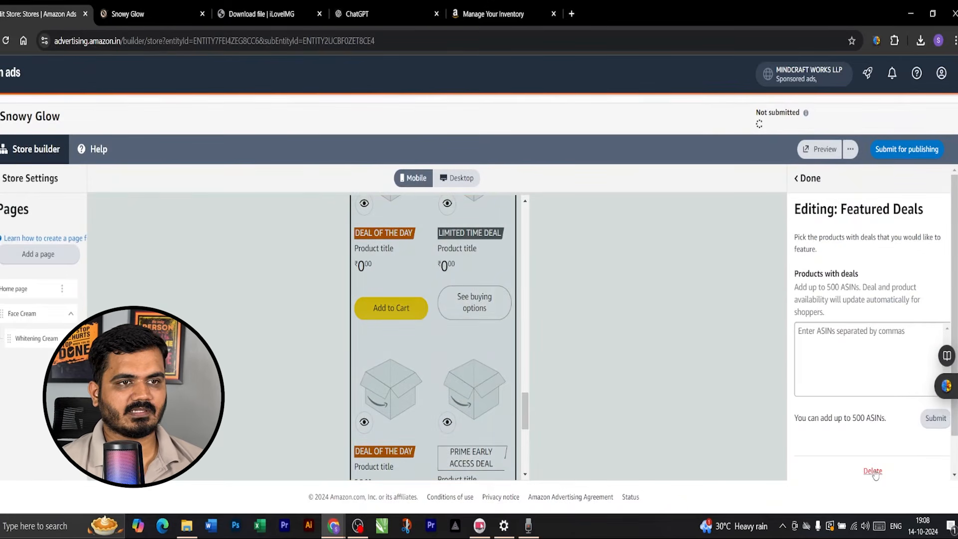
{"action": "left_click", "coordinate": [873, 471]}
- Start adding a home page section and look through the available tile types, down to Background Video and Gallery
{"action": "left_click", "coordinate": [814, 282]}
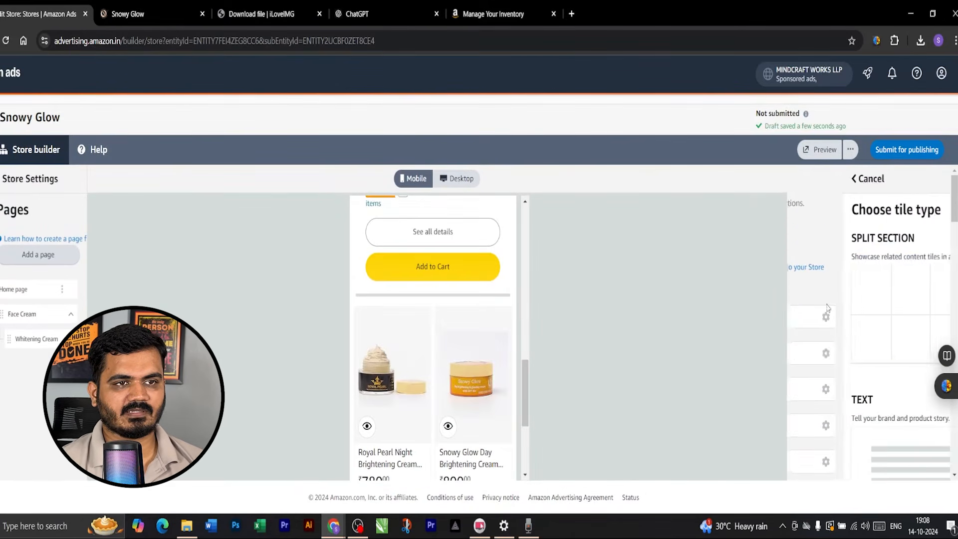
{"action": "scroll", "coordinate": [840, 399], "scroll_direction": "up", "scroll_amount": 2}
{"action": "scroll", "coordinate": [847, 394], "scroll_direction": "down", "scroll_amount": 6}
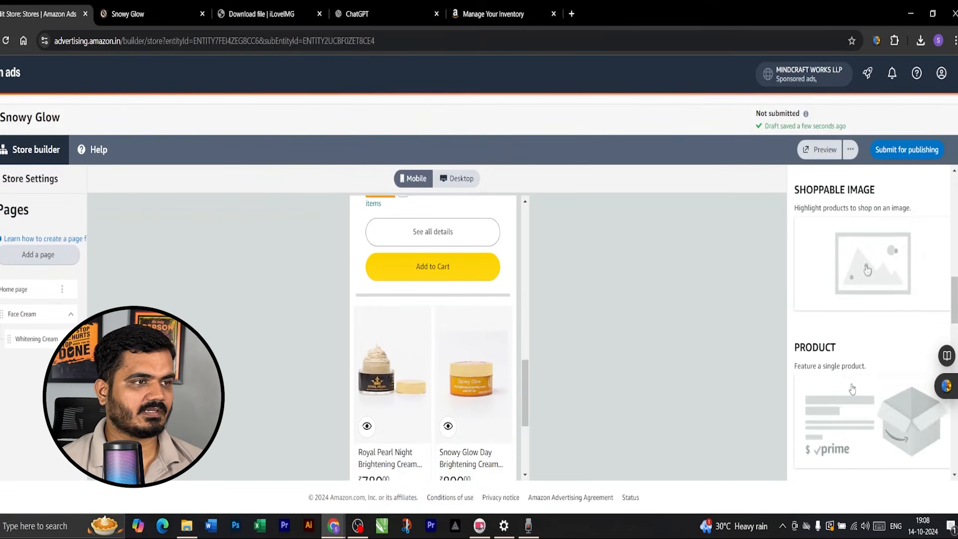
{"action": "scroll", "coordinate": [852, 384], "scroll_direction": "up", "scroll_amount": 2}
{"action": "scroll", "coordinate": [868, 349], "scroll_direction": "down", "scroll_amount": 6}
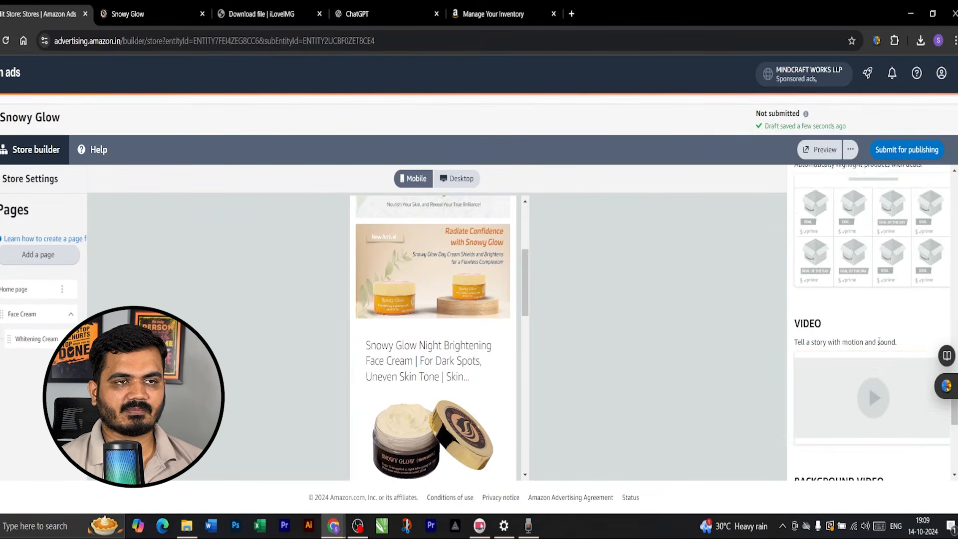
{"action": "scroll", "coordinate": [880, 345], "scroll_direction": "down", "scroll_amount": 5}
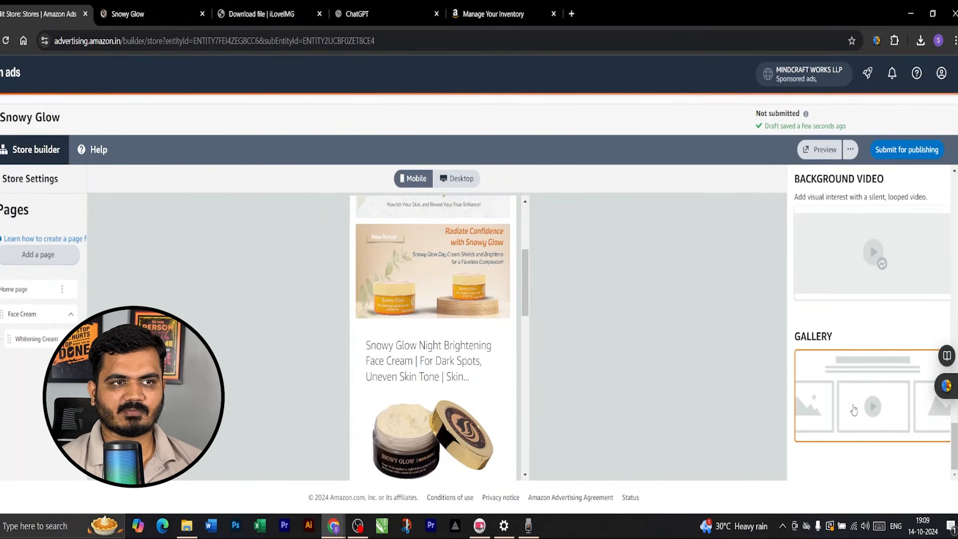
{"action": "scroll", "coordinate": [438, 355], "scroll_direction": "down", "scroll_amount": 5}
- Open the Store preview of the home page and widen its window to show the full page width
{"action": "scroll", "coordinate": [439, 338], "scroll_direction": "up", "scroll_amount": 8}
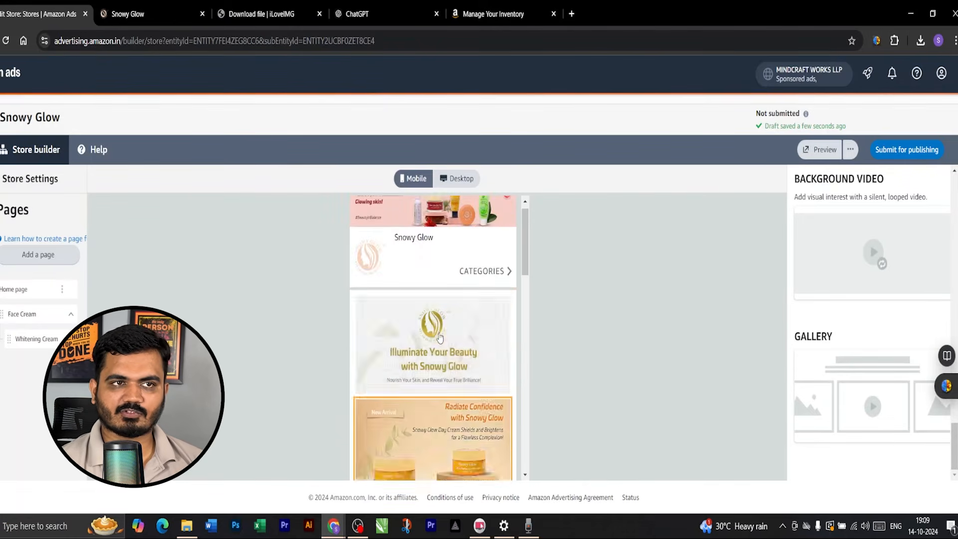
{"action": "scroll", "coordinate": [439, 338], "scroll_direction": "up", "scroll_amount": 5}
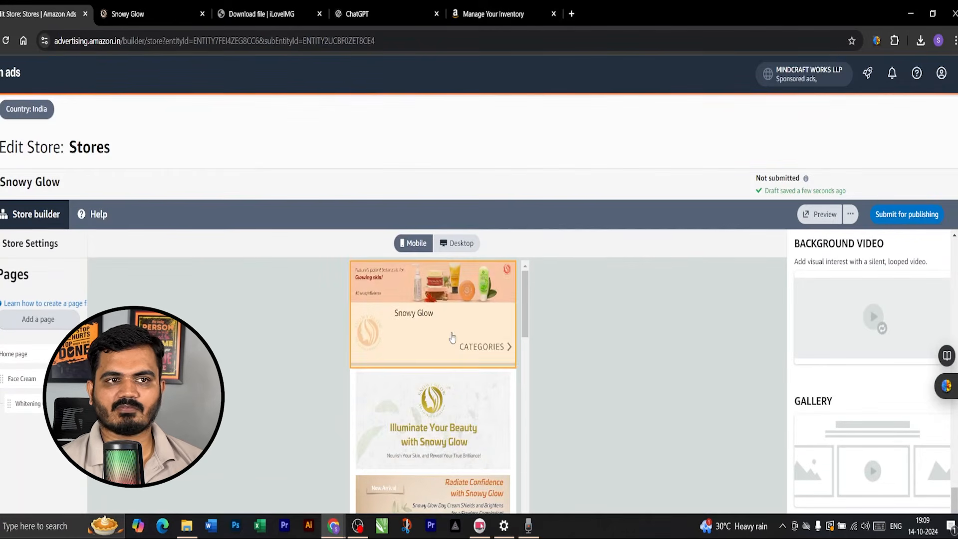
{"action": "left_click", "coordinate": [818, 215]}
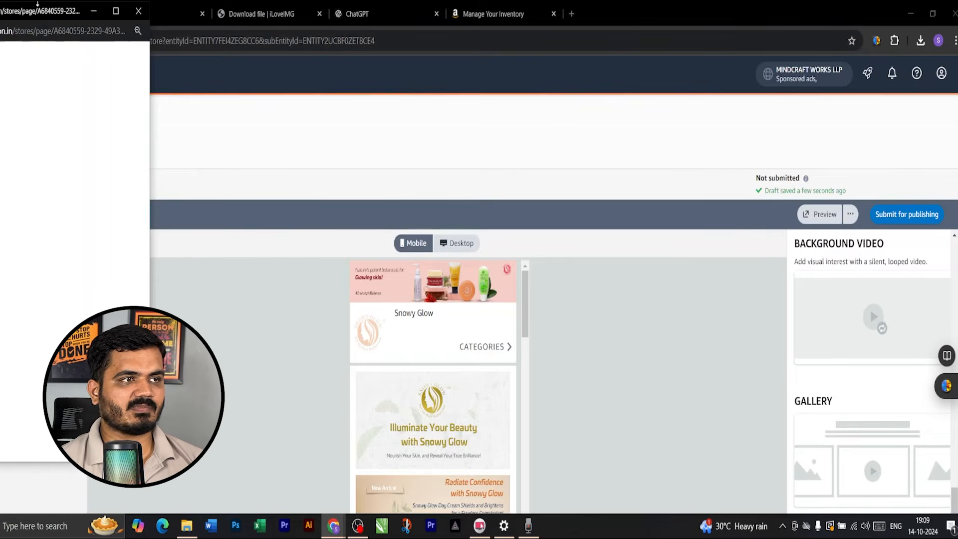
{"action": "left_click_drag", "start_coordinate": [73, 11], "coordinate": [407, 26]}
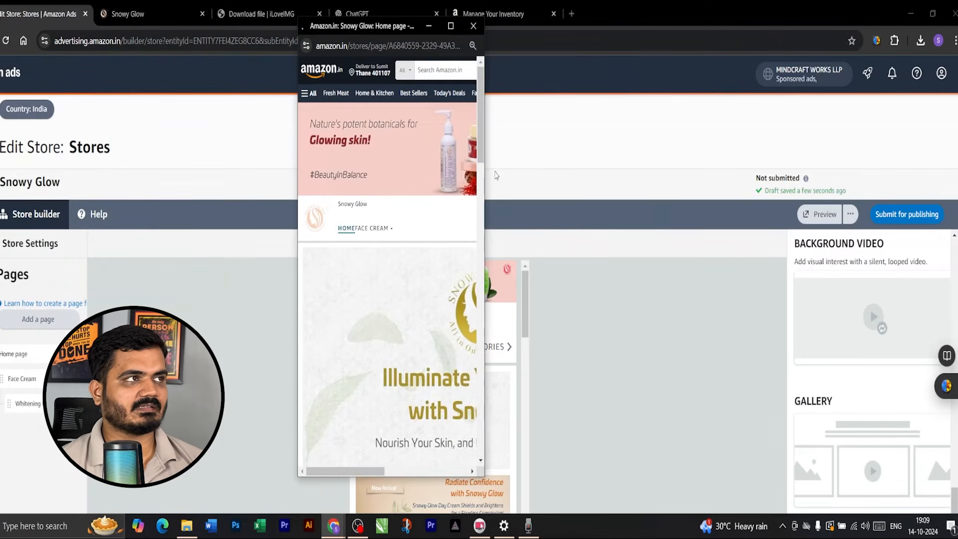
{"action": "left_click_drag", "start_coordinate": [485, 177], "coordinate": [955, 177]}
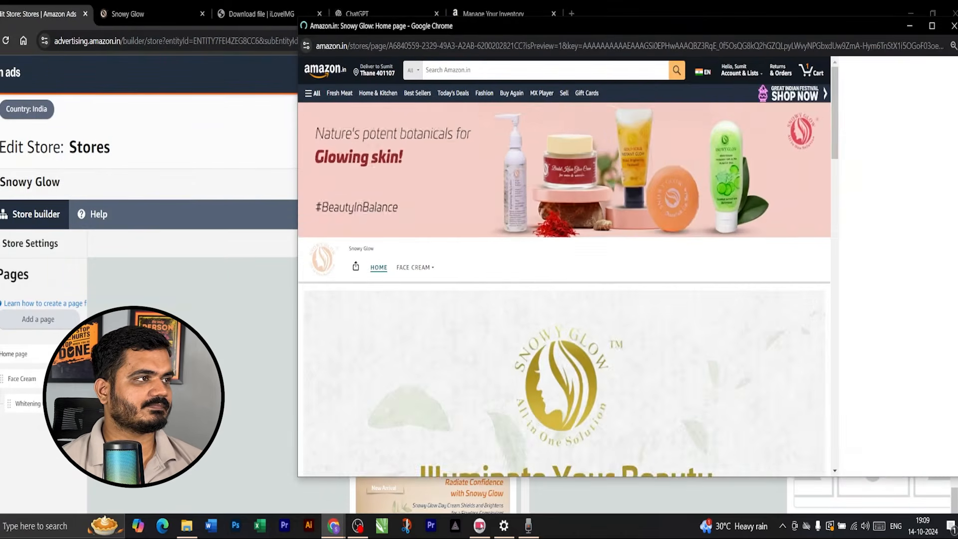
- Examine the previewed home page from the header through the images and featured product to the product grid
{"action": "scroll", "coordinate": [735, 264], "scroll_direction": "down", "scroll_amount": 10}
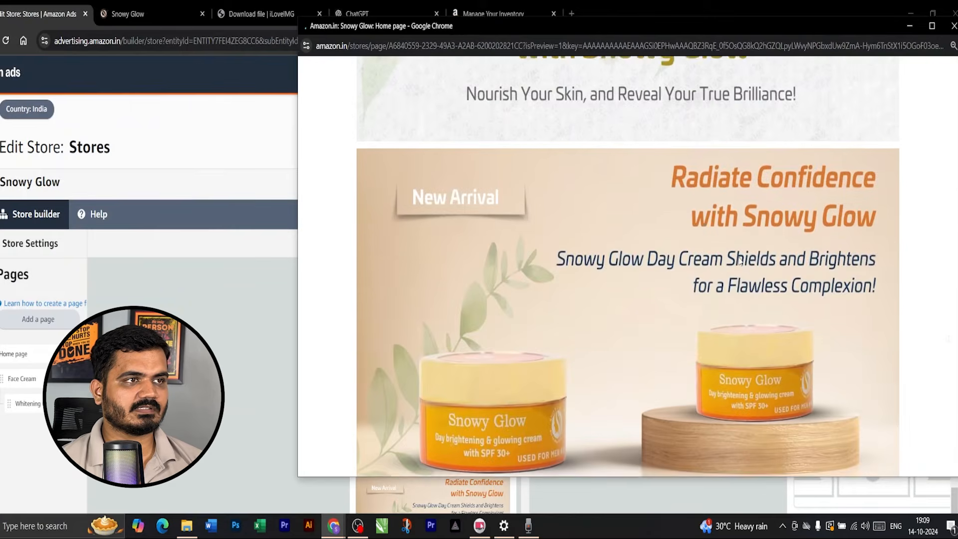
{"action": "scroll", "coordinate": [745, 259], "scroll_direction": "down", "scroll_amount": 15}
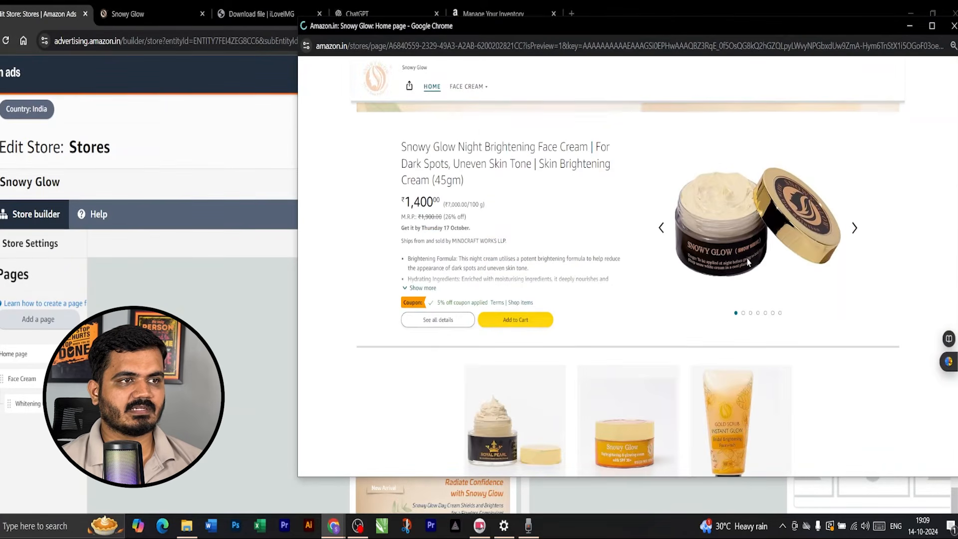
{"action": "scroll", "coordinate": [748, 263], "scroll_direction": "up", "scroll_amount": 15}
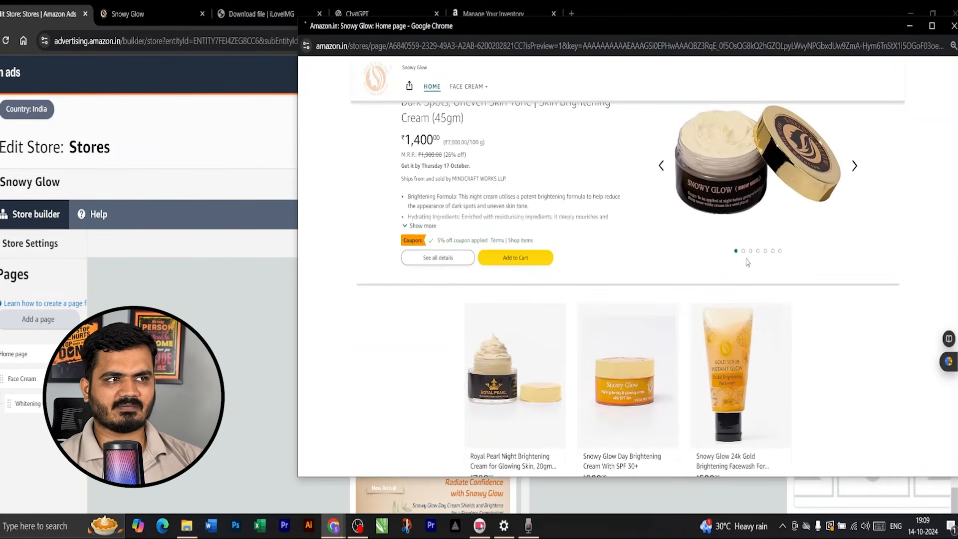
{"action": "scroll", "coordinate": [747, 263], "scroll_direction": "up", "scroll_amount": 10}
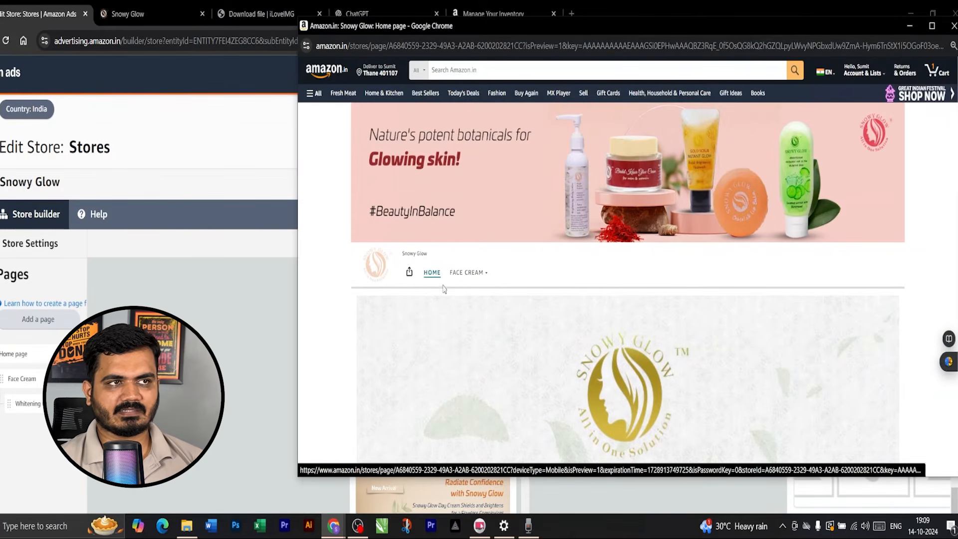
- Check the Face Cream navigation entries and the banner image in the preview, and close the preview window
{"action": "left_click", "coordinate": [473, 278]}
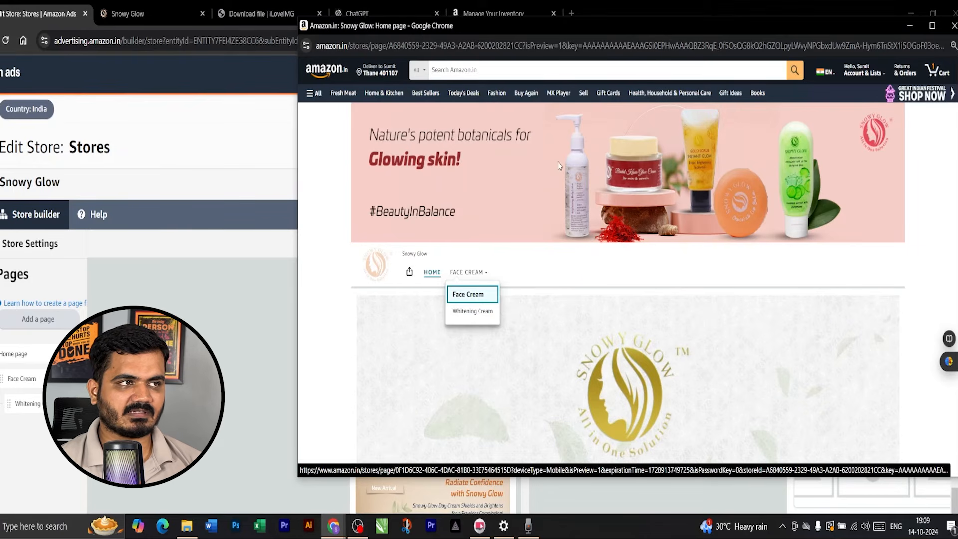
{"action": "scroll", "coordinate": [643, 298], "scroll_direction": "down", "scroll_amount": 3}
{"action": "scroll", "coordinate": [648, 300], "scroll_direction": "up", "scroll_amount": 3}
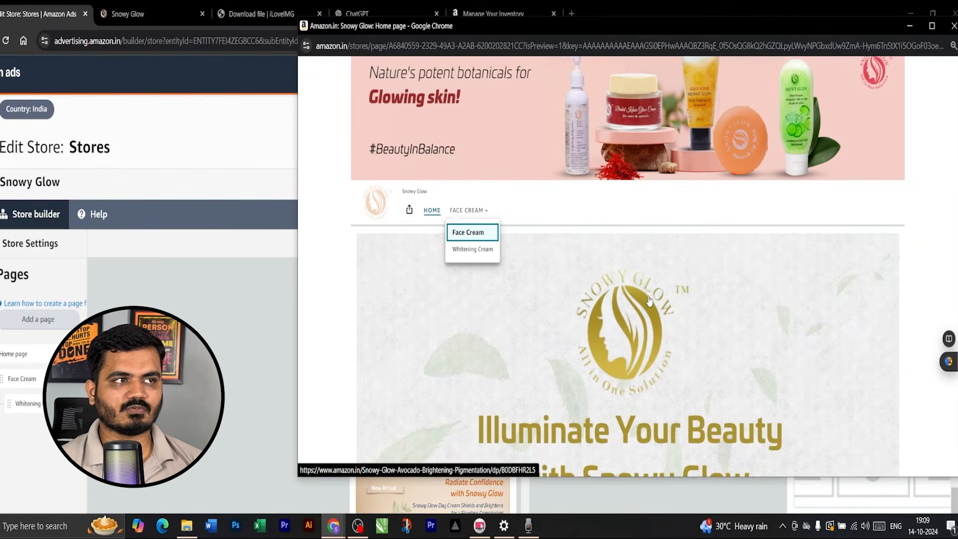
{"action": "scroll", "coordinate": [652, 298], "scroll_direction": "down", "scroll_amount": 4}
{"action": "scroll", "coordinate": [633, 302], "scroll_direction": "down", "scroll_amount": 1}
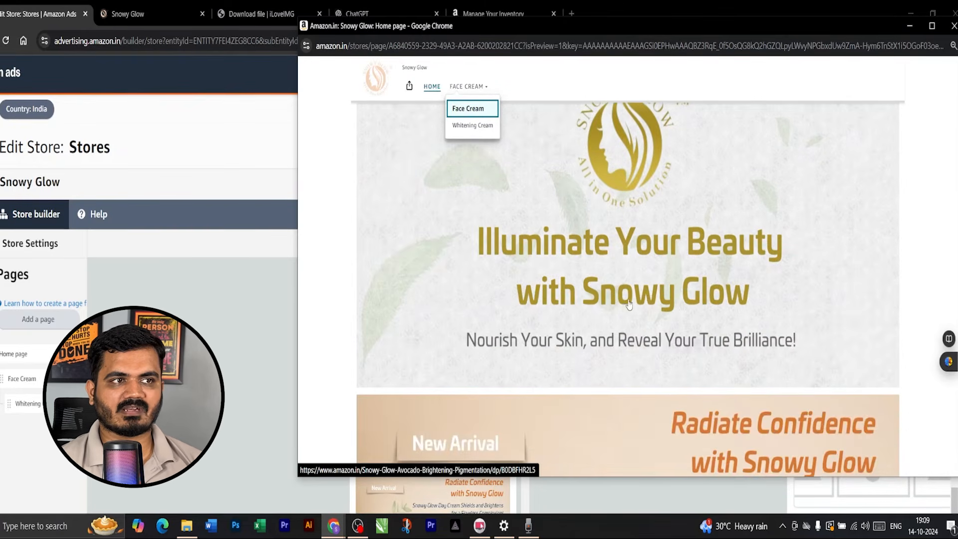
{"action": "left_click", "coordinate": [953, 26]}
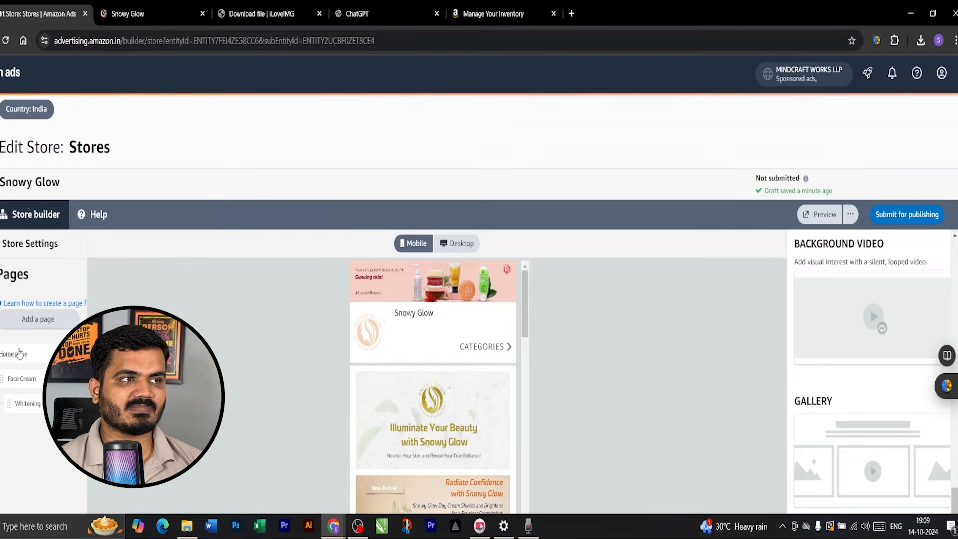
- Switch to the Face Cream page and cancel the tile type selection to show its page sections
{"action": "left_click", "coordinate": [22, 379]}
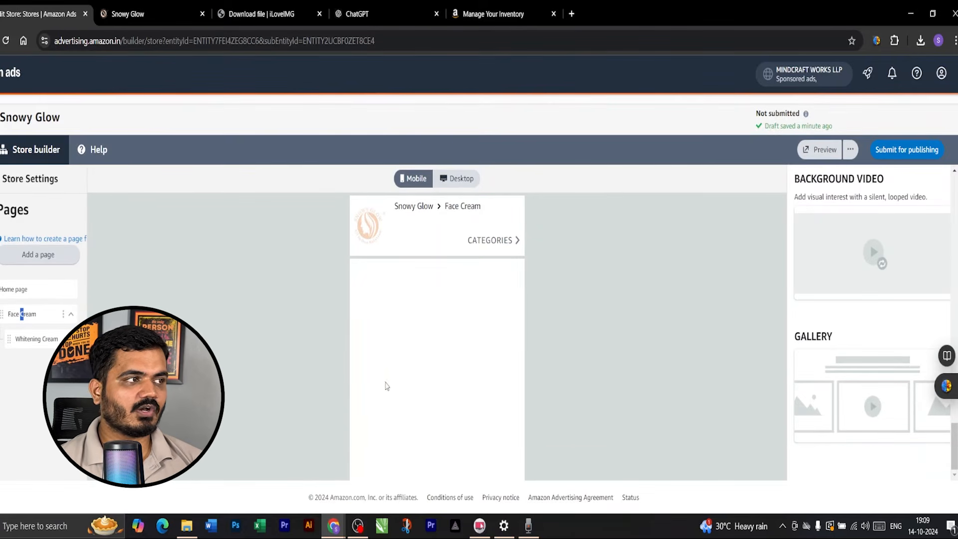
{"action": "scroll", "coordinate": [883, 363], "scroll_direction": "down", "scroll_amount": 10}
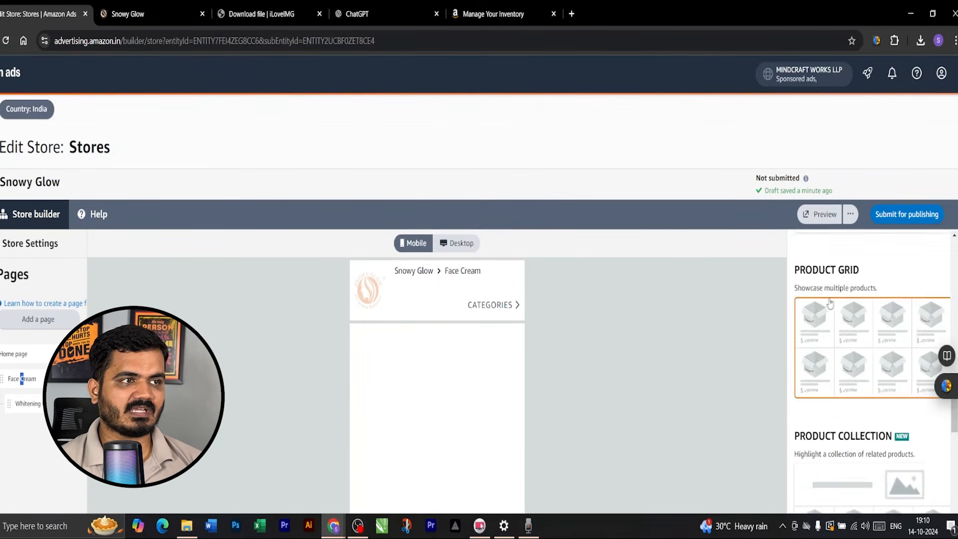
{"action": "scroll", "coordinate": [833, 299], "scroll_direction": "up", "scroll_amount": 3}
{"action": "scroll", "coordinate": [832, 298], "scroll_direction": "up", "scroll_amount": 5}
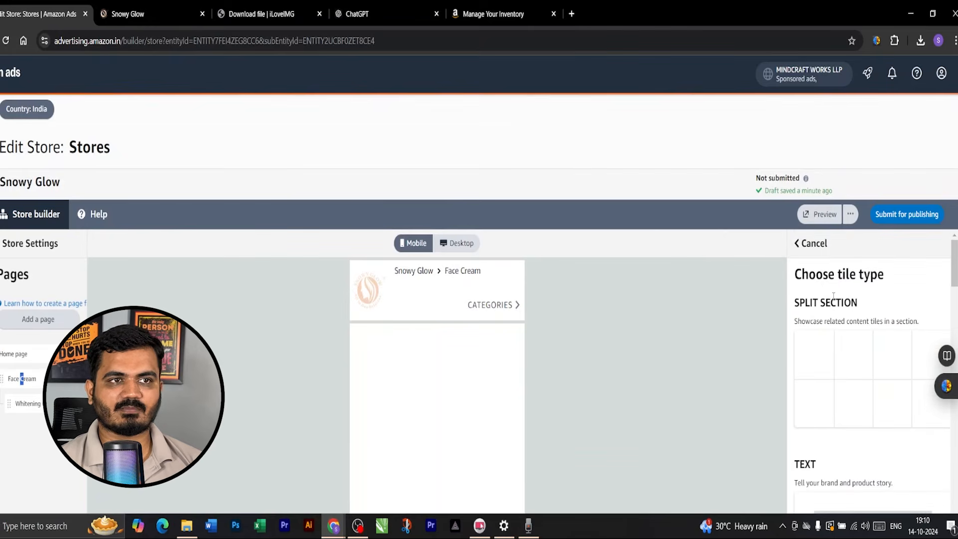
{"action": "left_click", "coordinate": [804, 248]}
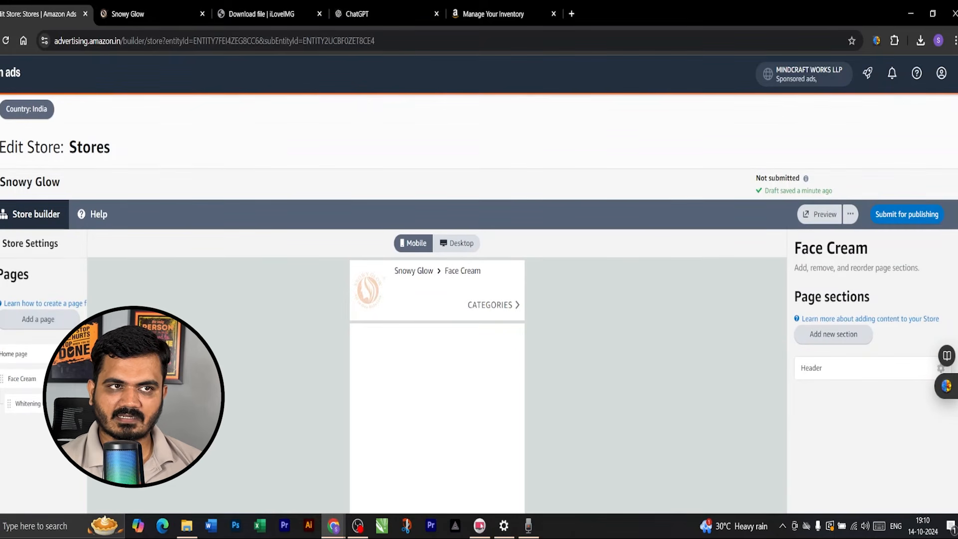